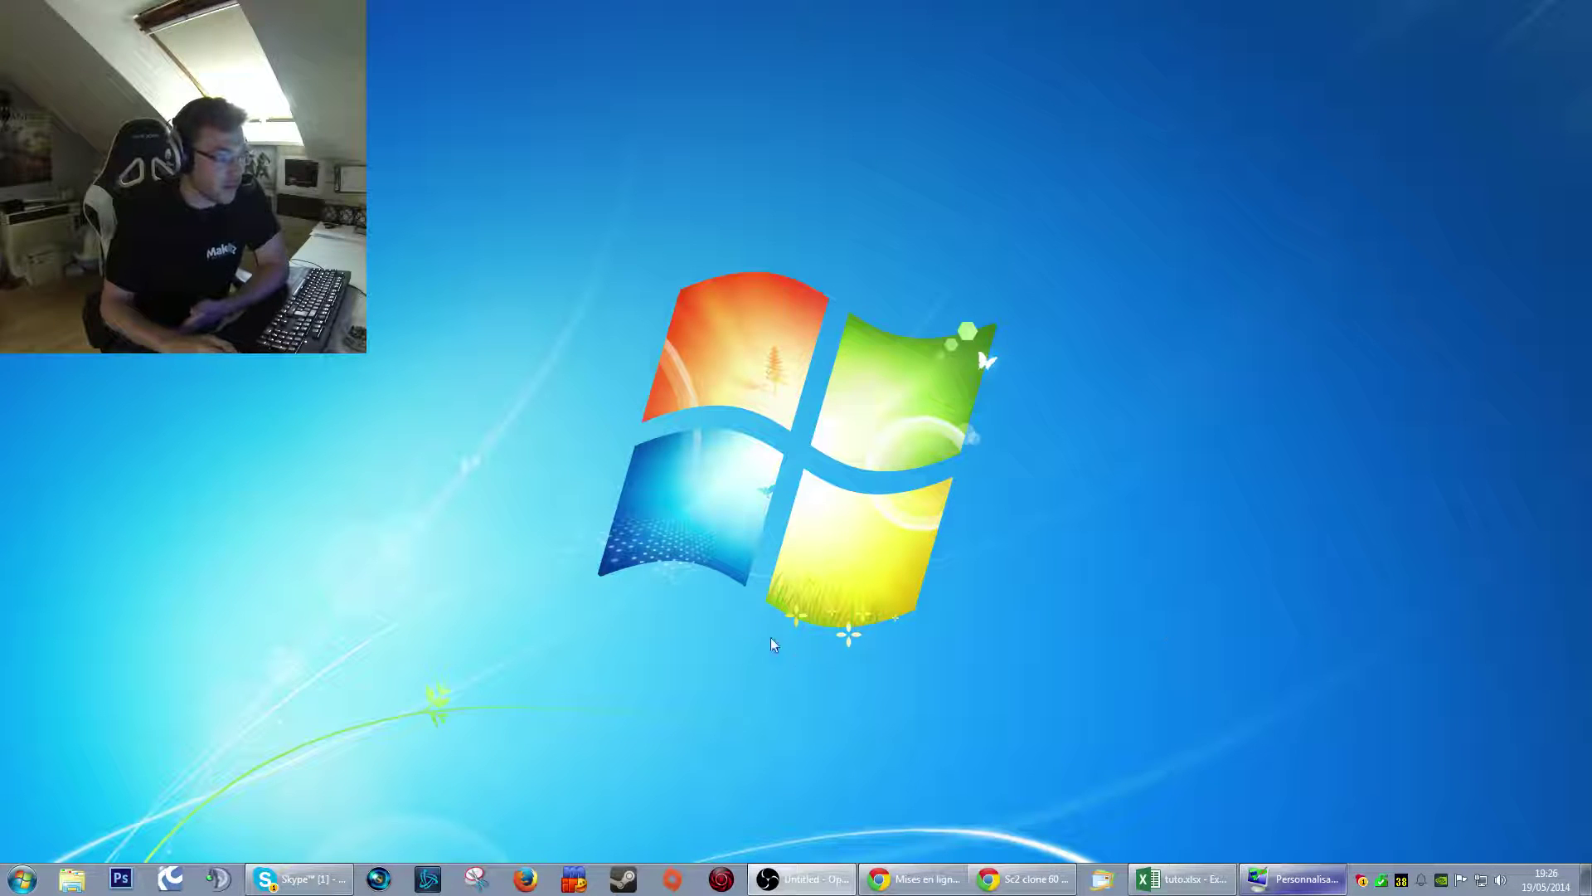
- Open NVIDIA GeForce Experience
{"action": "mouse_move", "coordinate": [1443, 889]}
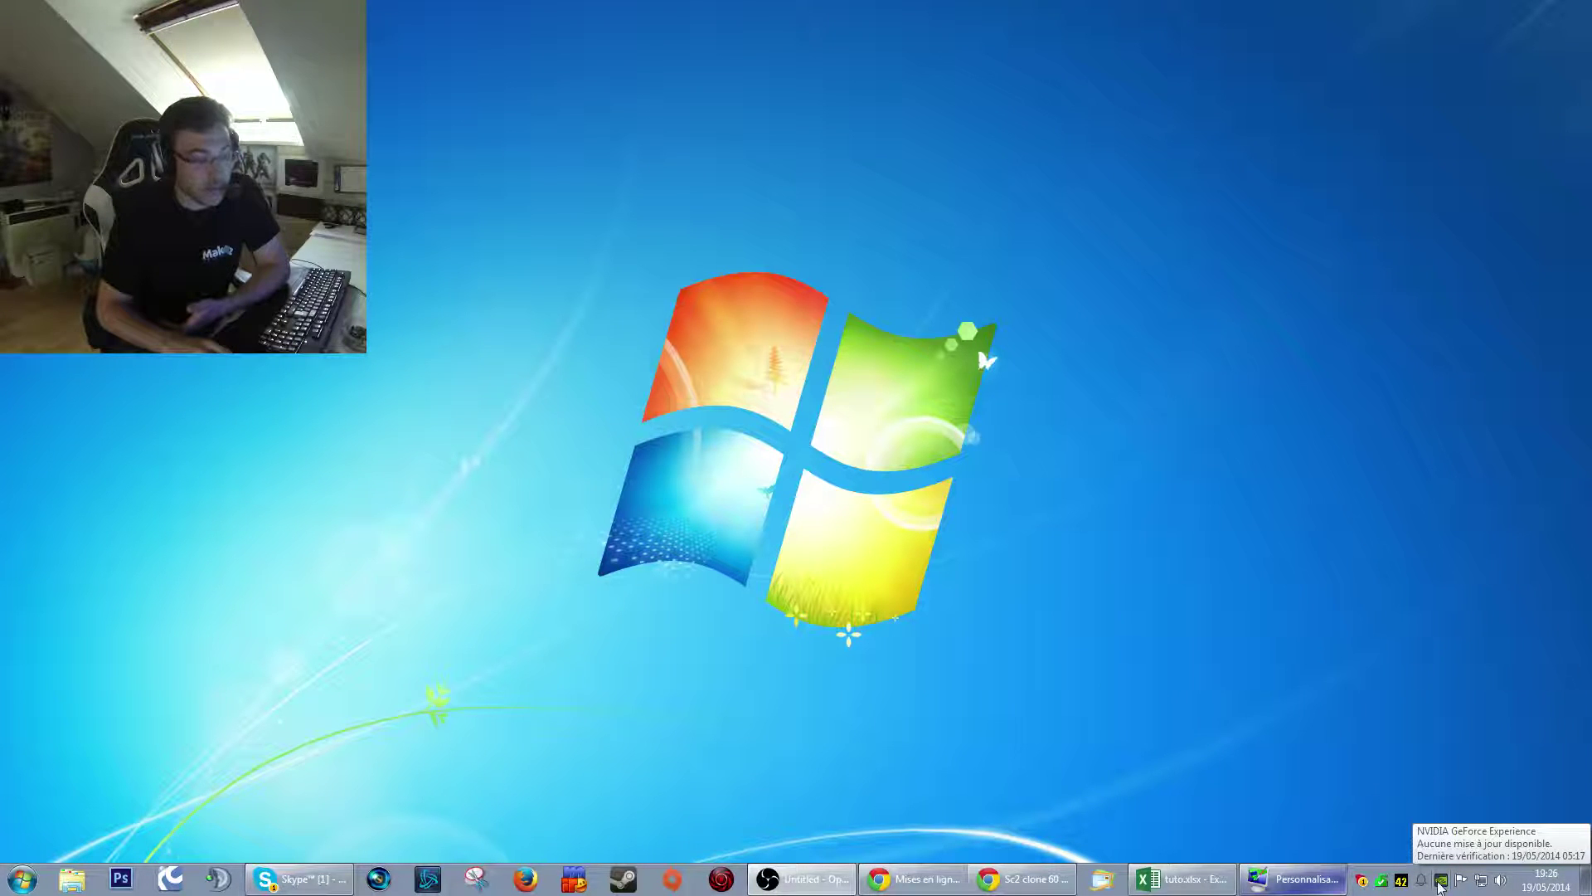
{"action": "right_click", "coordinate": [1442, 882]}
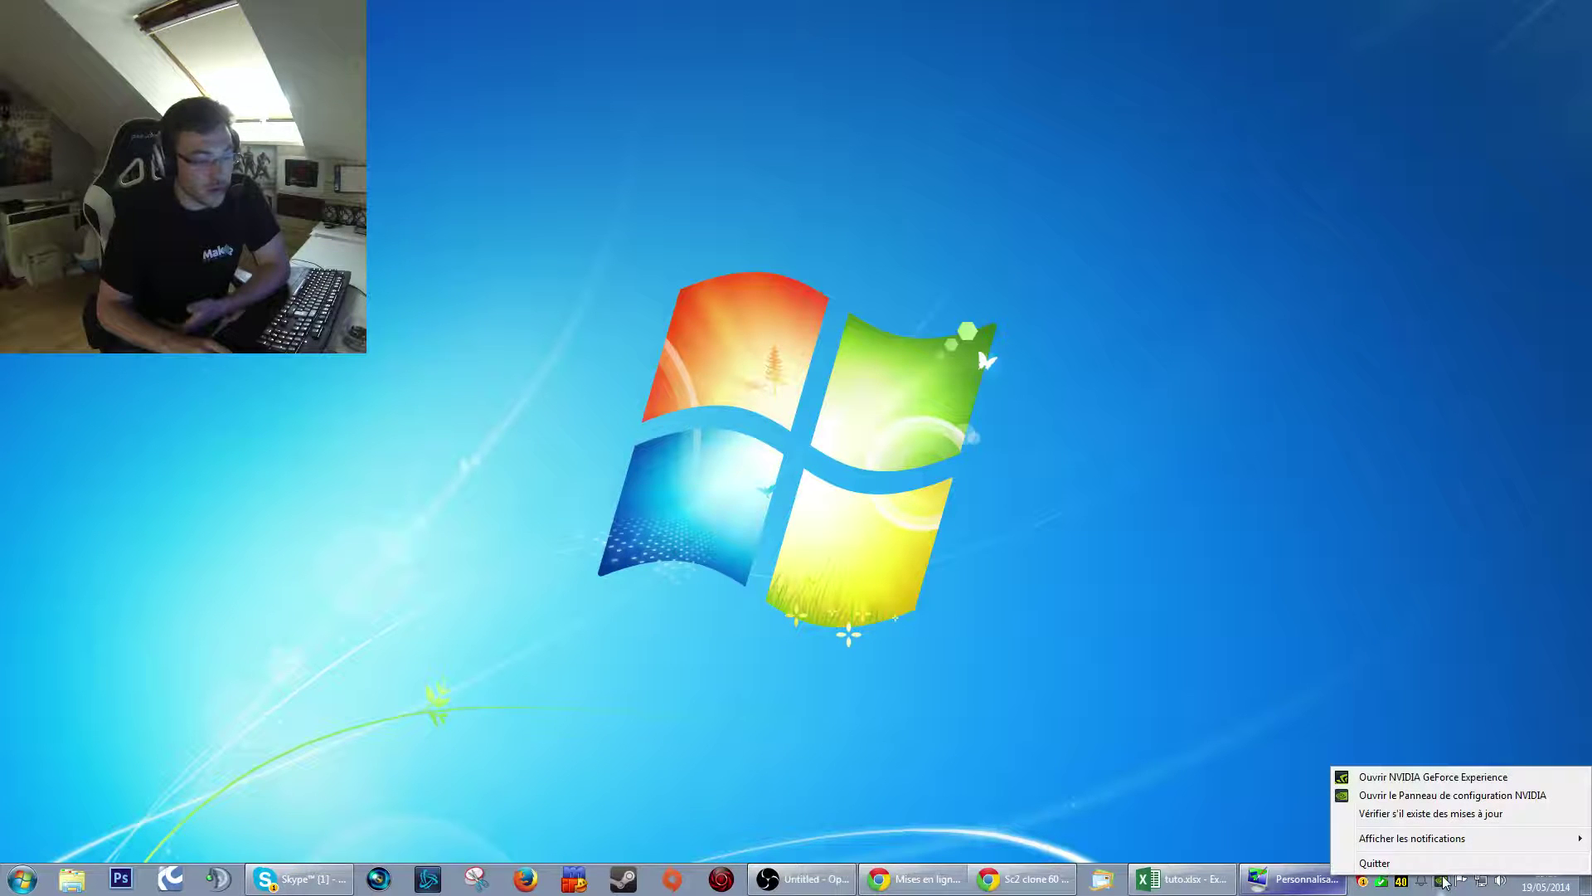
{"action": "left_click", "coordinate": [1412, 778]}
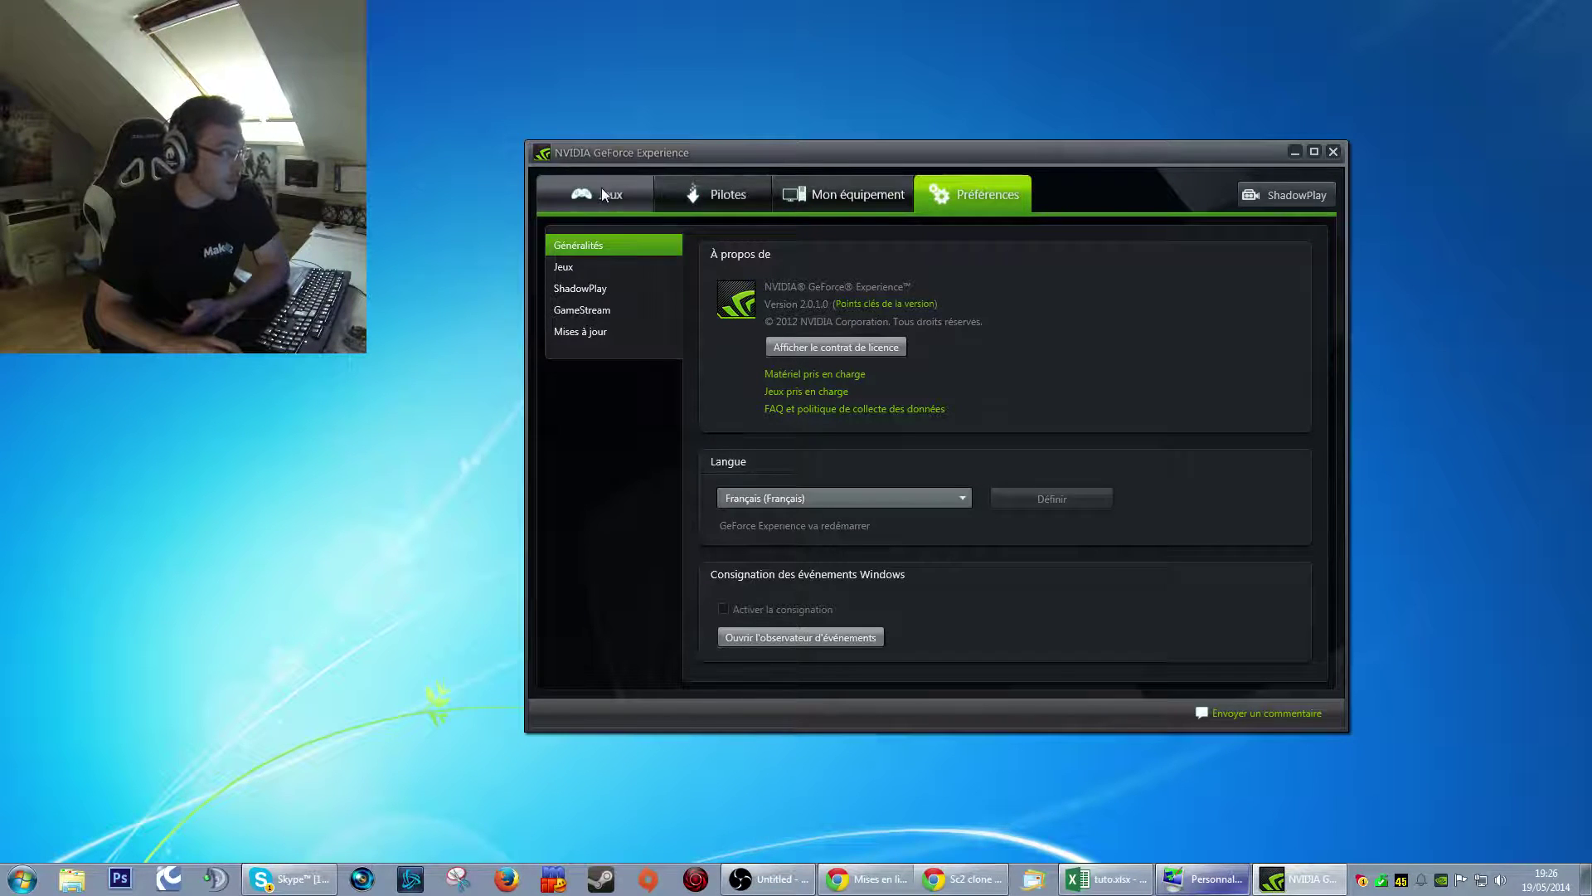
- Examine the current and optimal graphics settings of the listed games: Battlefield 4, Diablo III, Rust, StarCraft II and Titanfall
{"action": "left_click", "coordinate": [647, 193]}
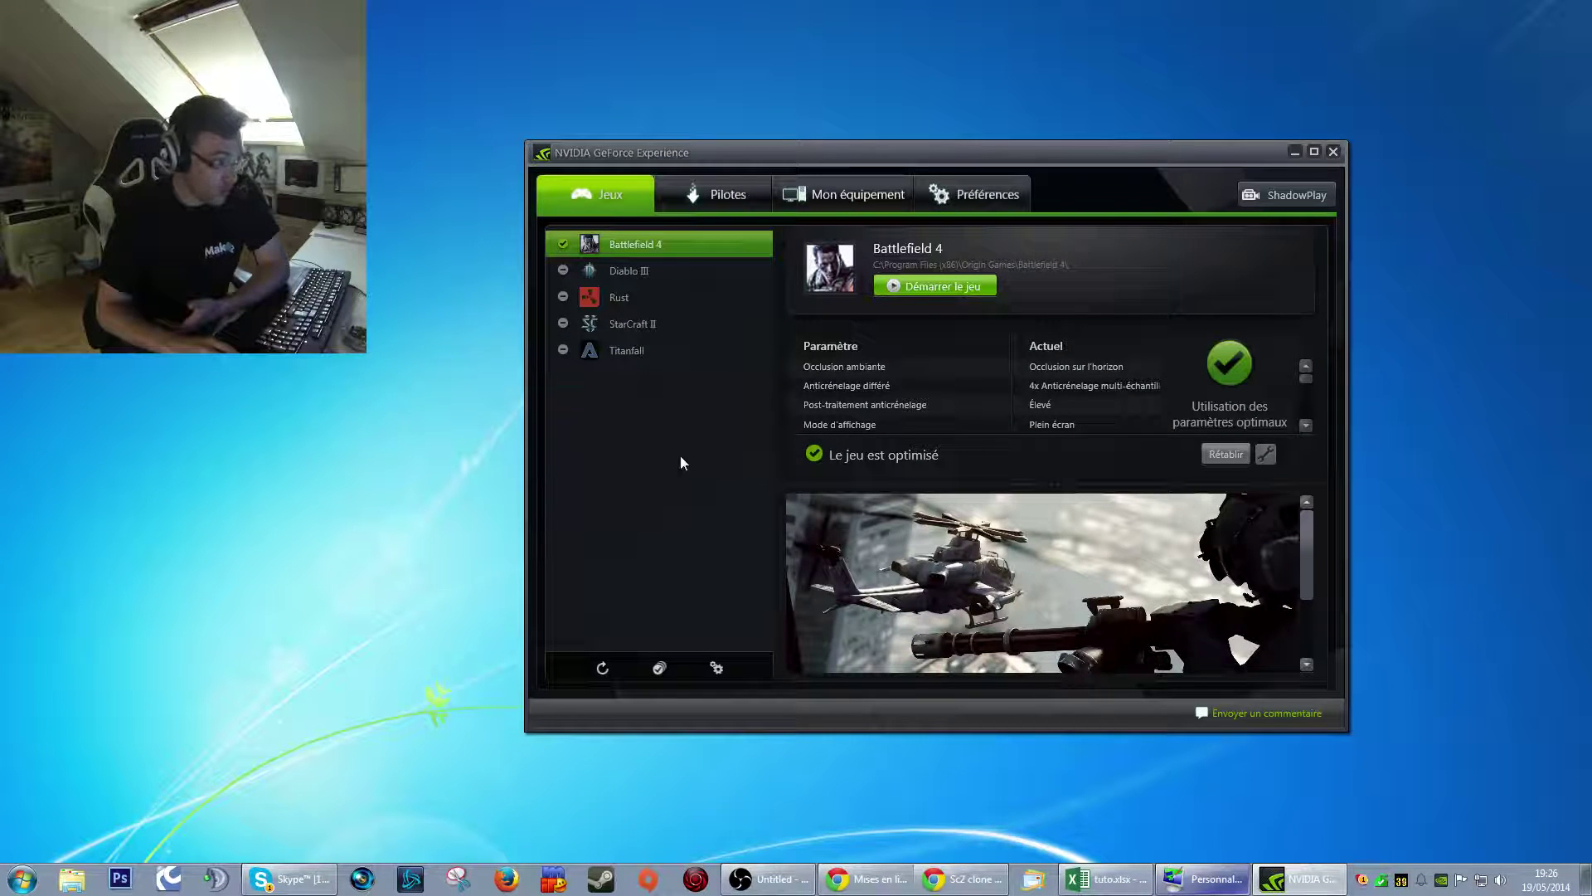
{"action": "left_click", "coordinate": [1307, 425]}
{"action": "left_click", "coordinate": [1306, 425]}
{"action": "left_click", "coordinate": [635, 277]}
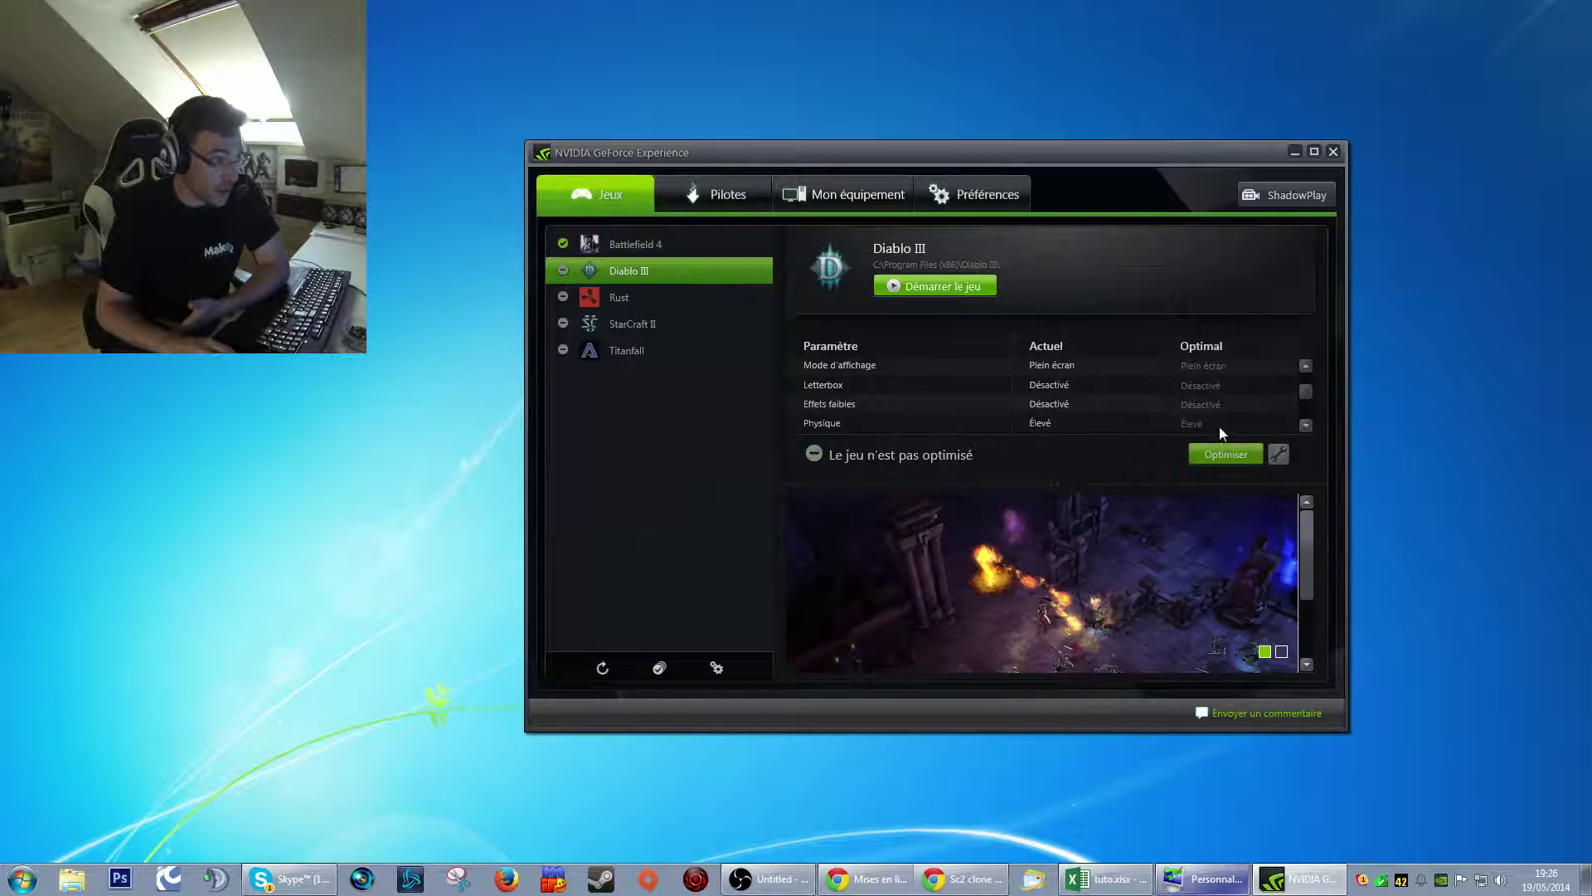
{"action": "left_click", "coordinate": [637, 299]}
{"action": "left_click", "coordinate": [638, 324]}
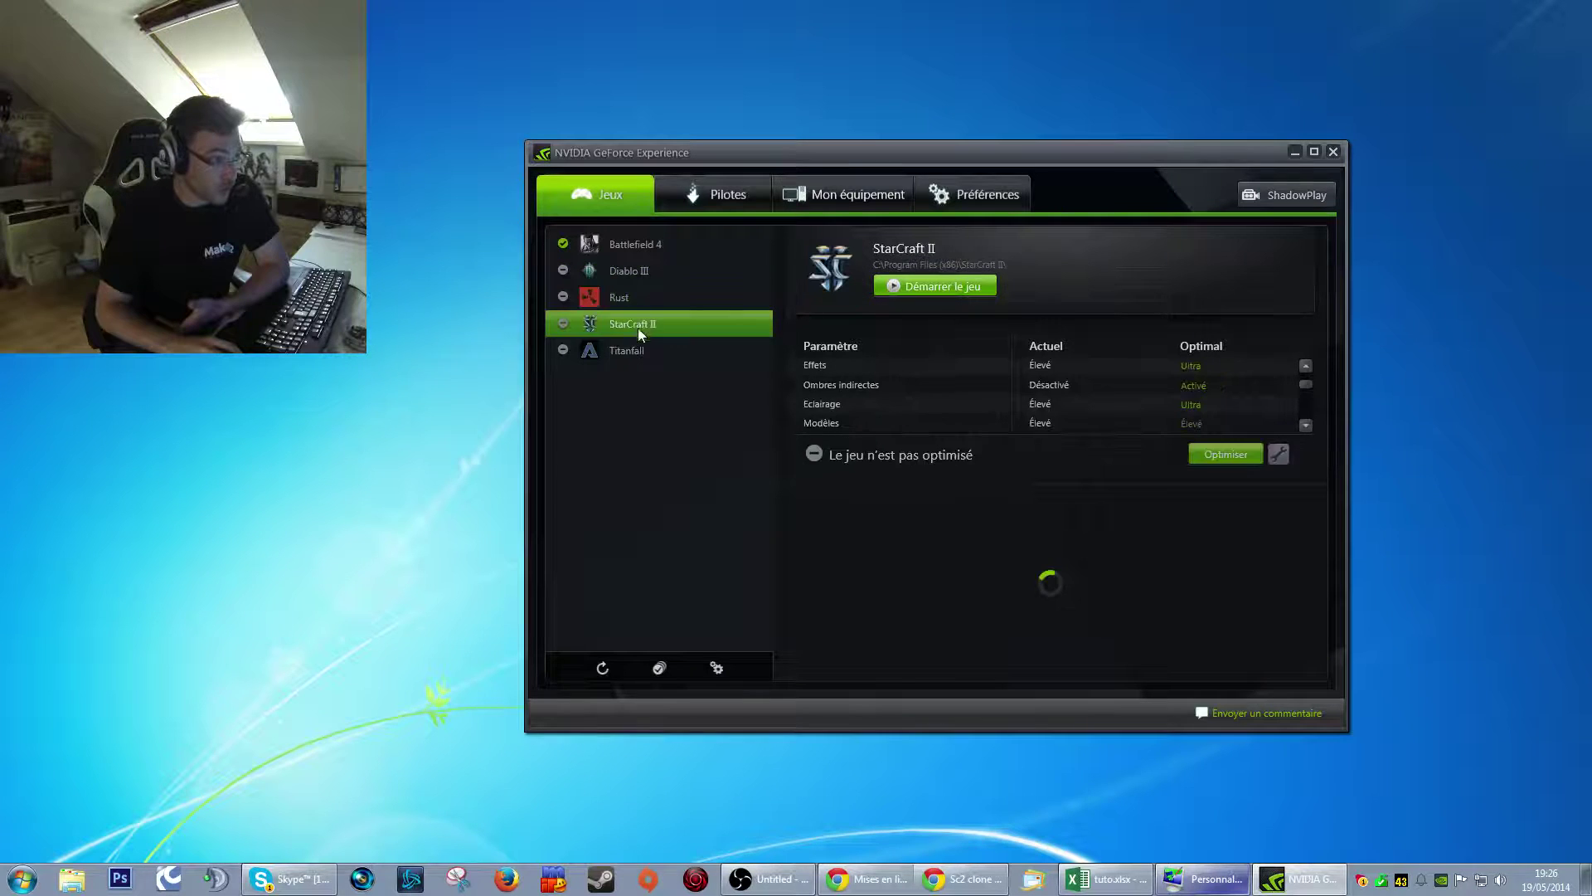
{"action": "left_click", "coordinate": [633, 349]}
{"action": "left_click", "coordinate": [644, 269]}
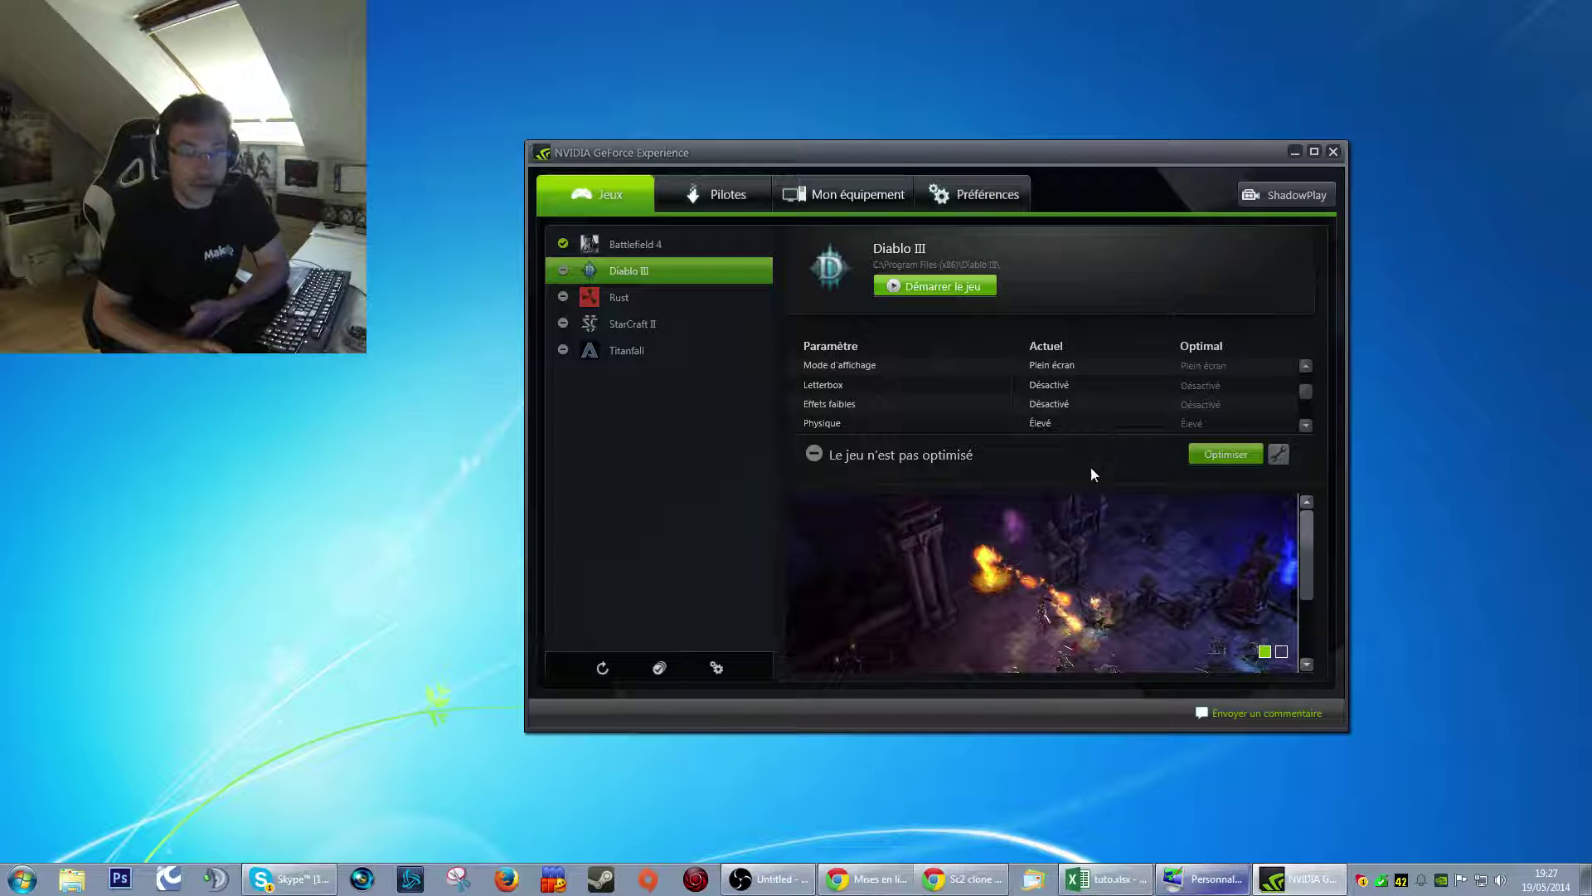
{"action": "left_click", "coordinate": [652, 353]}
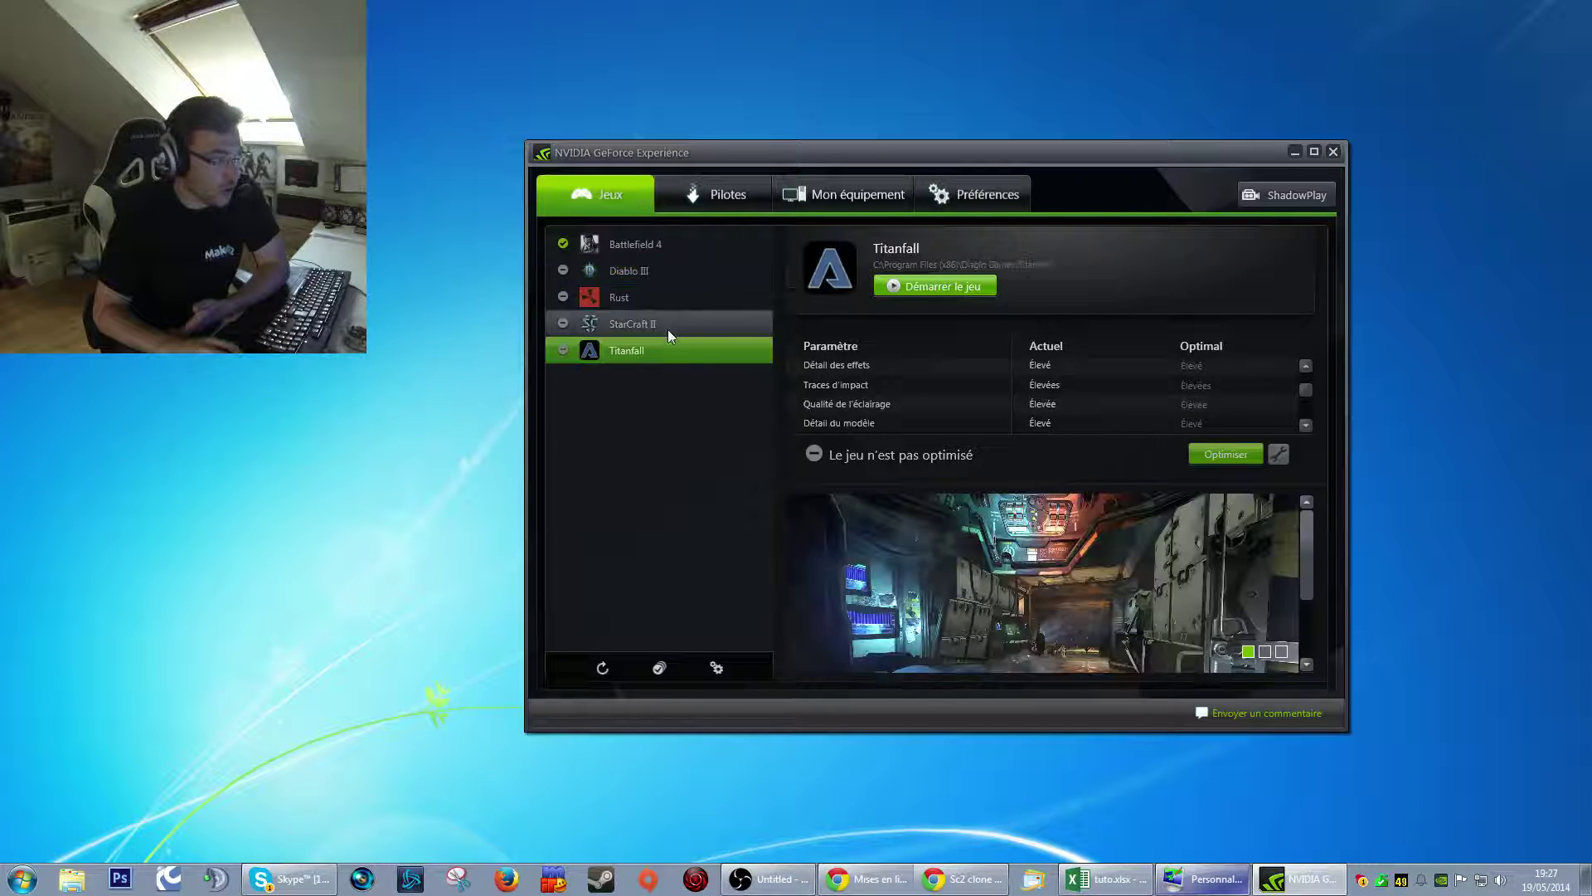
{"action": "left_click", "coordinate": [668, 327]}
{"action": "left_click", "coordinate": [666, 297]}
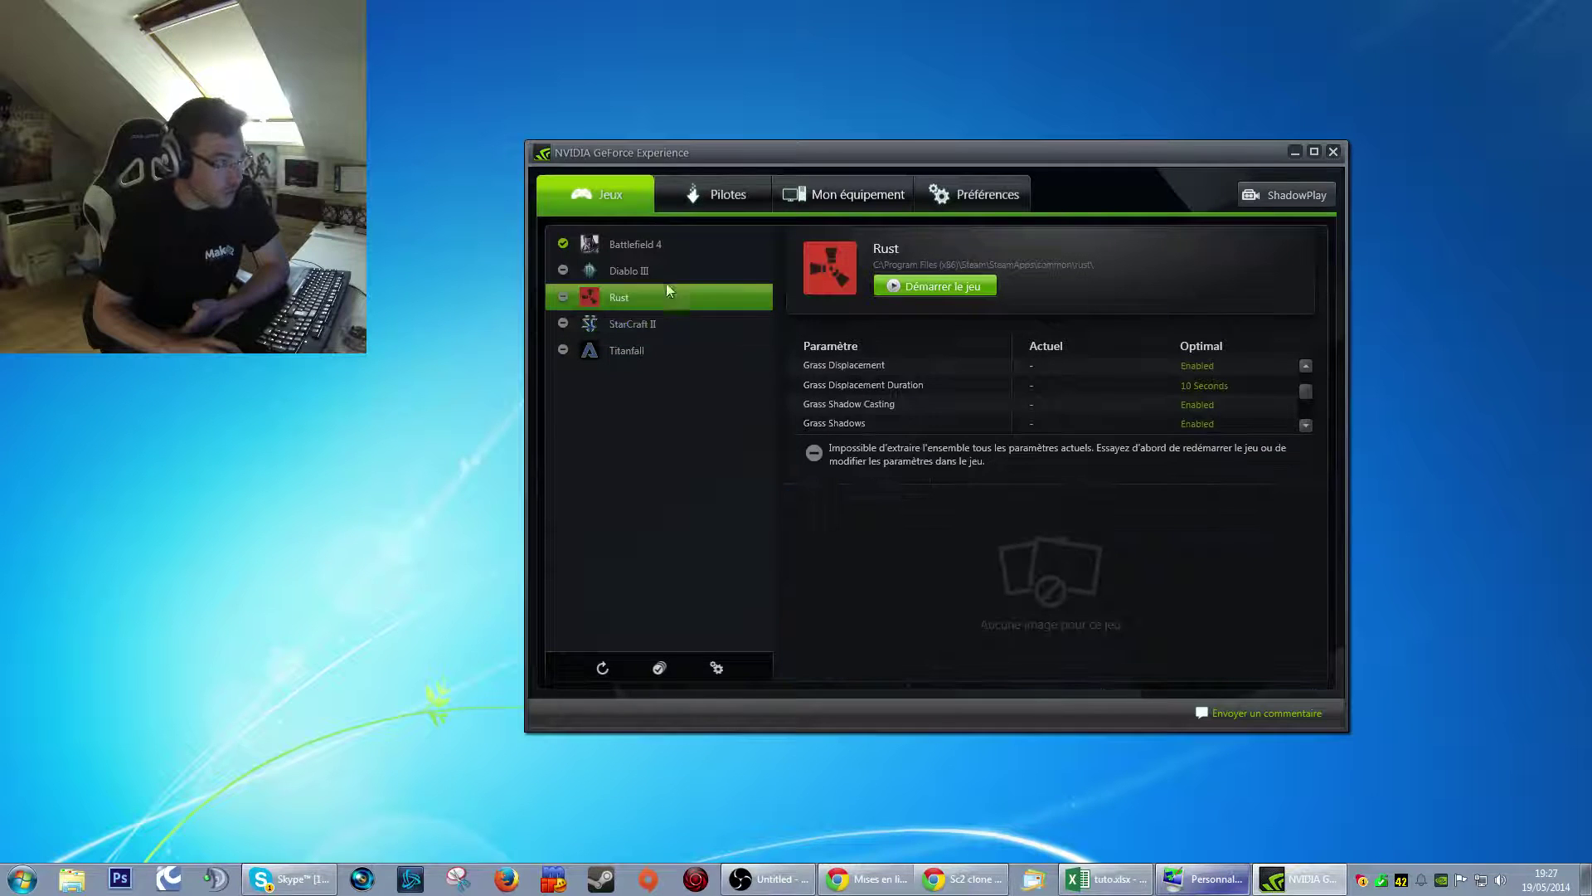
{"action": "left_click", "coordinate": [665, 271]}
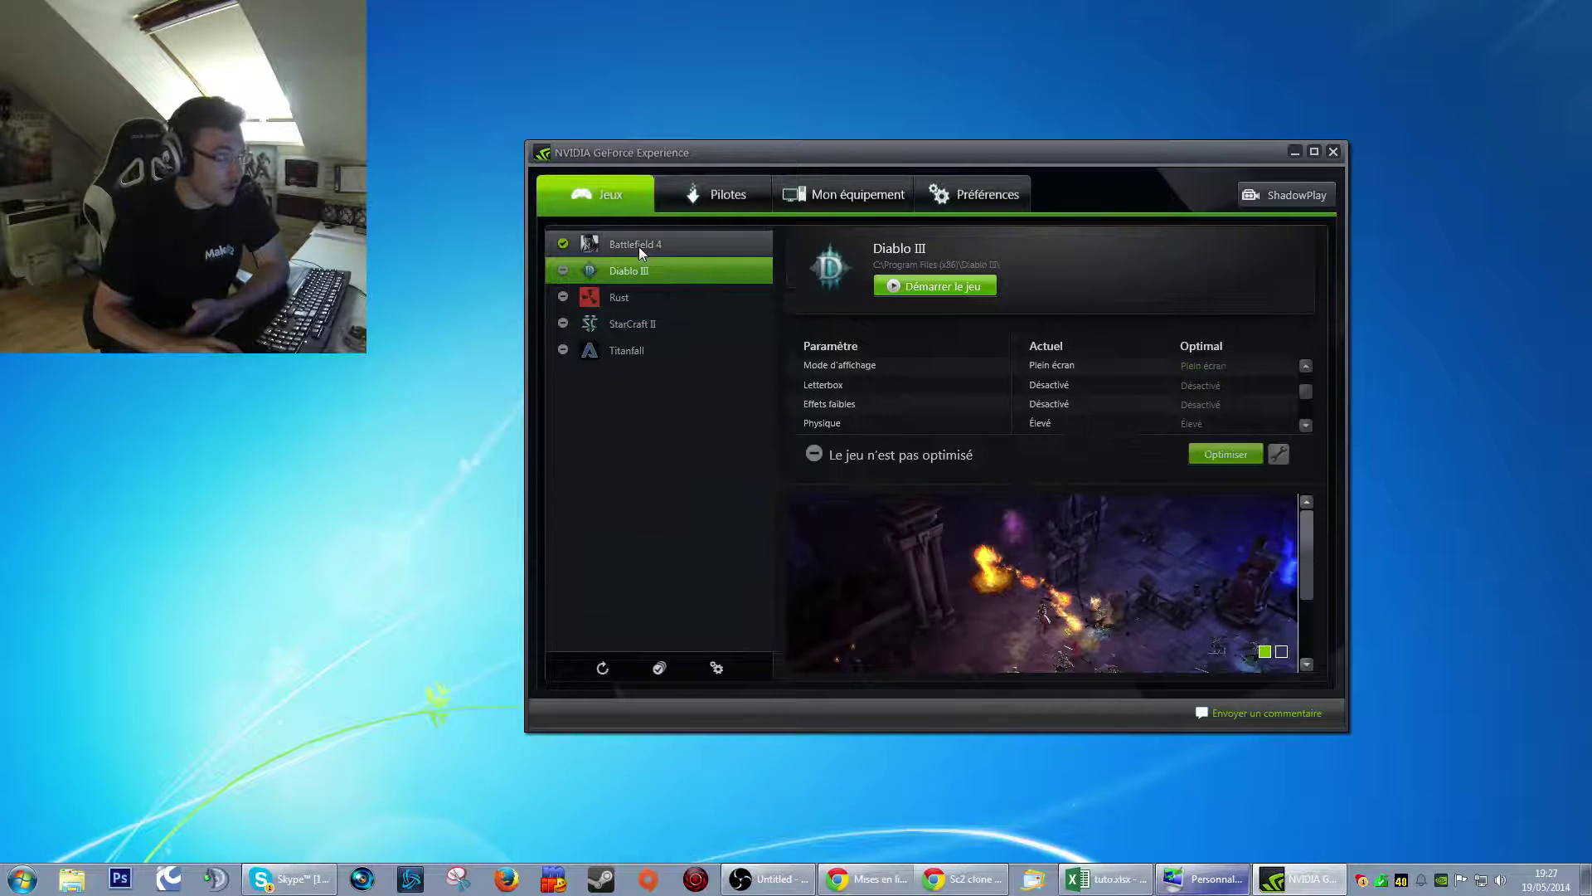
- Review the installed driver information, the PC's hardware overview and the general preferences
{"action": "left_click", "coordinate": [725, 197]}
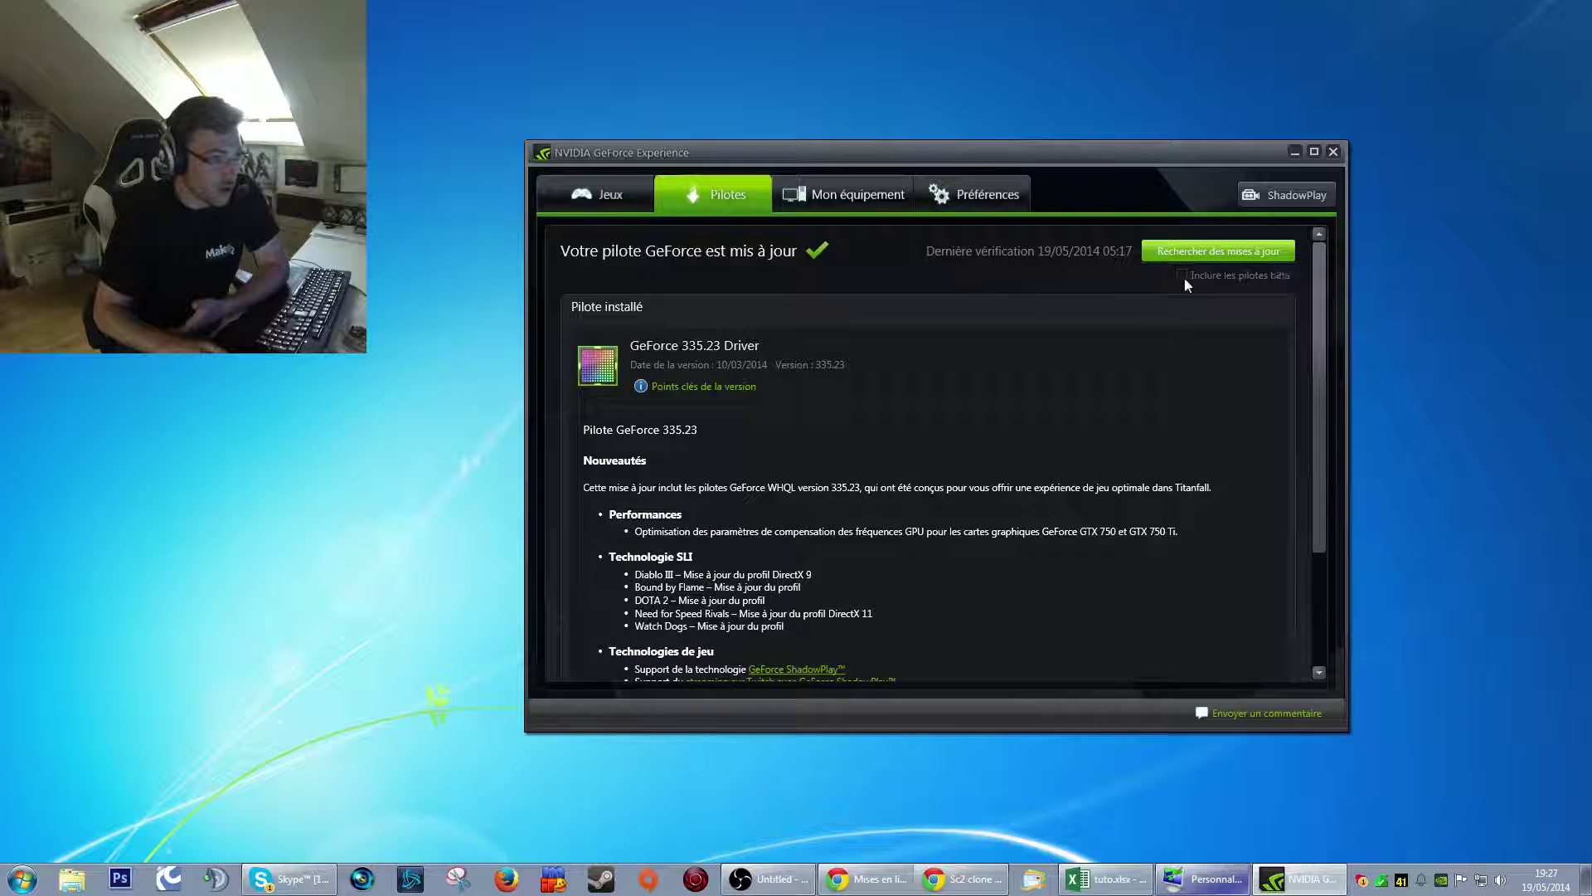
{"action": "left_click", "coordinate": [845, 202]}
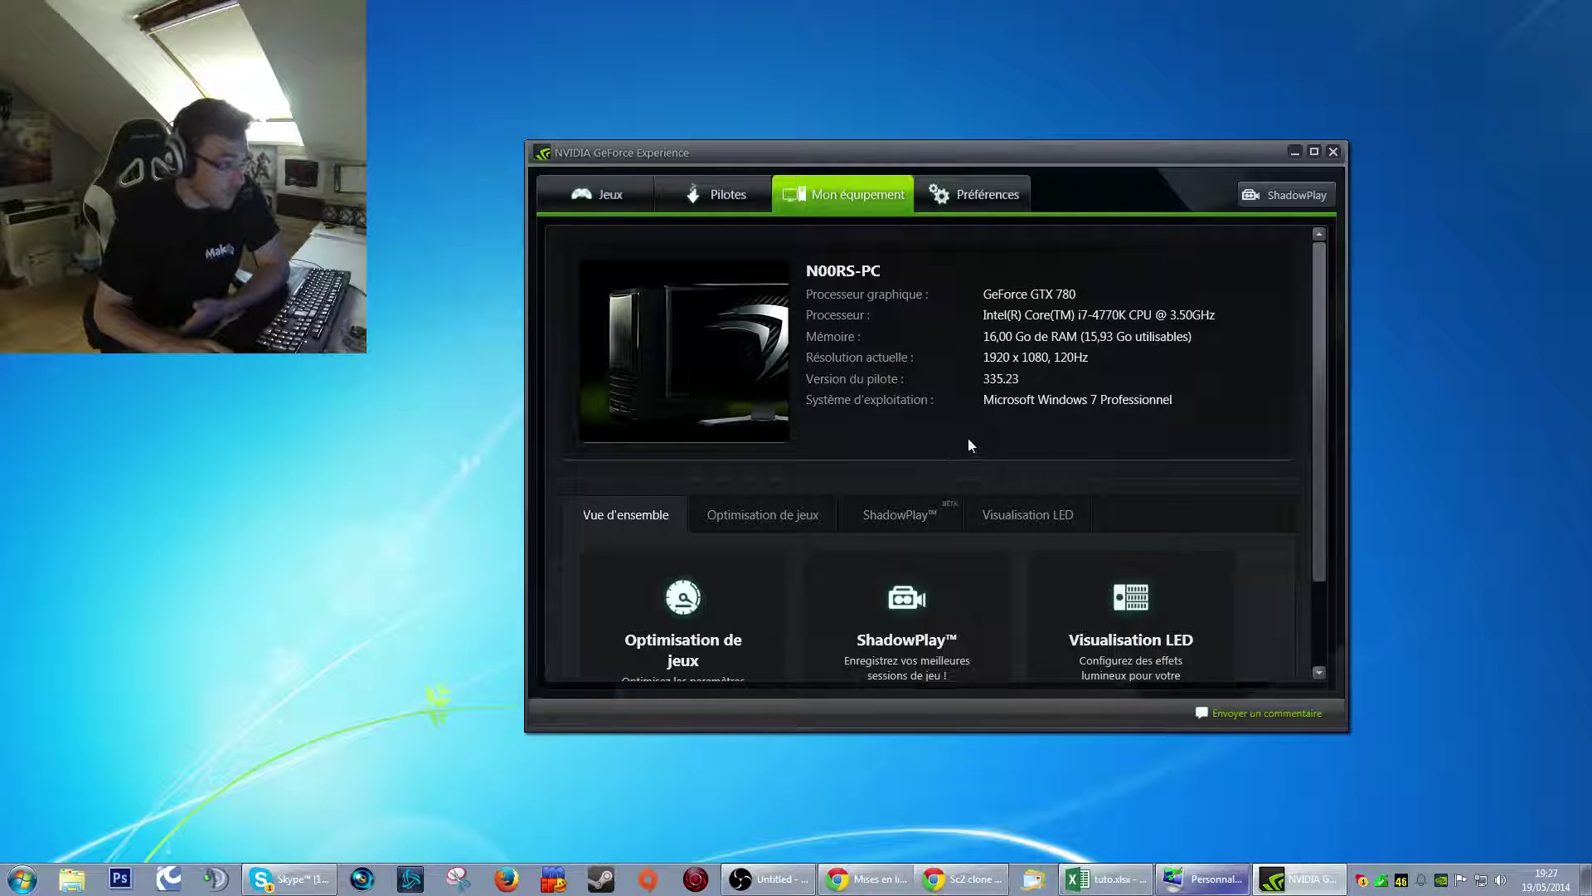
{"action": "scroll", "coordinate": [968, 444], "scroll_direction": "down", "scroll_amount": 1}
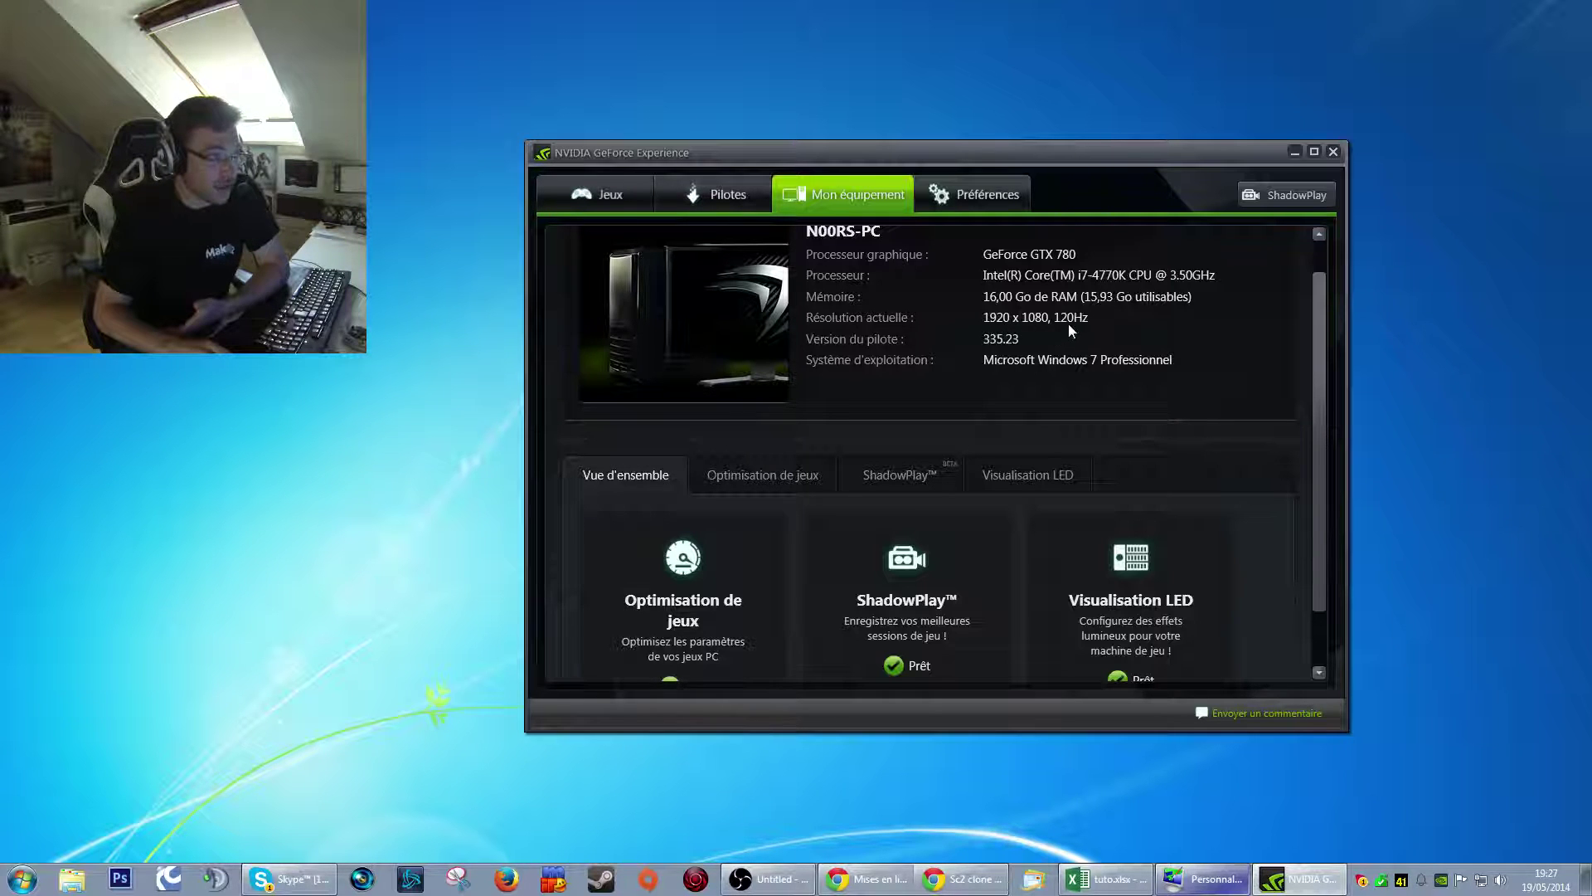
{"action": "left_click", "coordinate": [974, 193]}
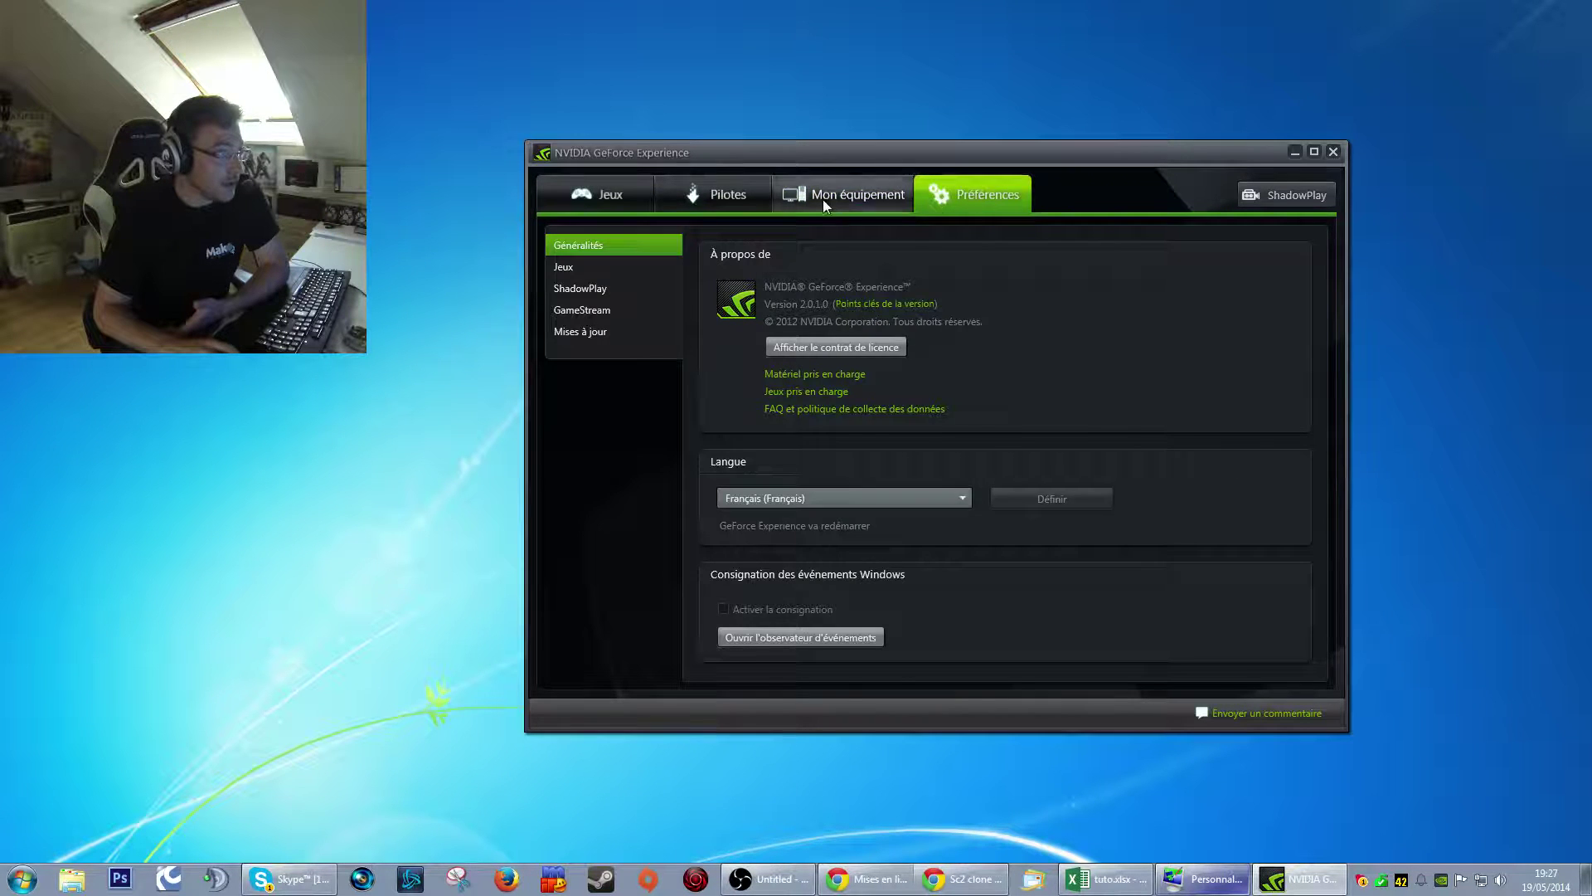
{"action": "left_click", "coordinate": [823, 199]}
{"action": "left_click", "coordinate": [987, 196]}
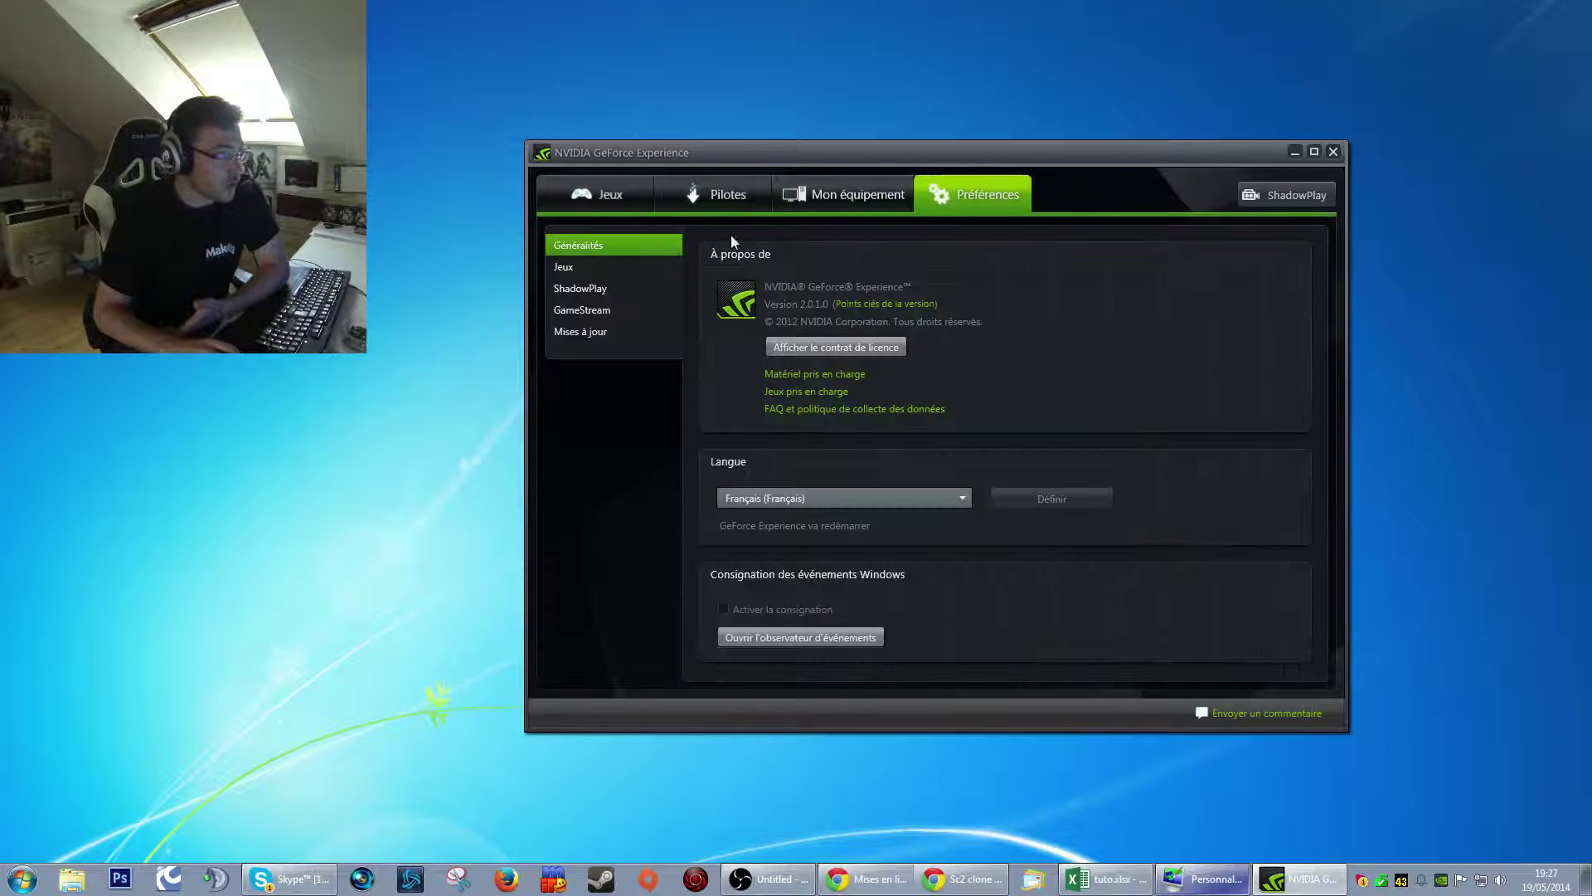
{"action": "left_click", "coordinate": [863, 192]}
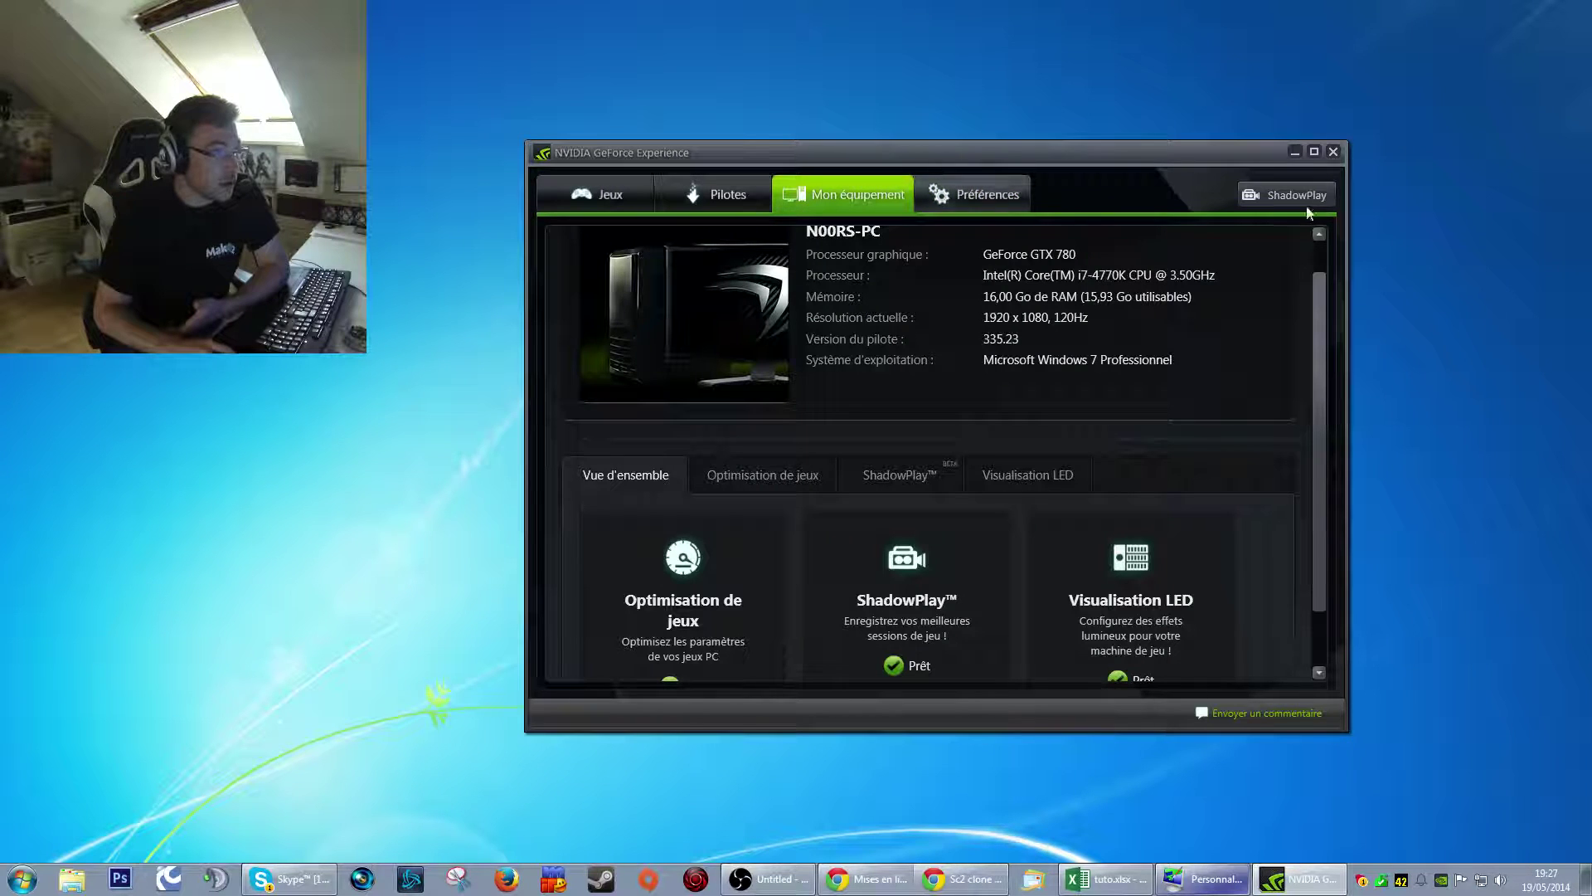
- Open the ShadowPlay window and arrange it side by side with the main GeForce Experience window
{"action": "left_click", "coordinate": [1287, 192]}
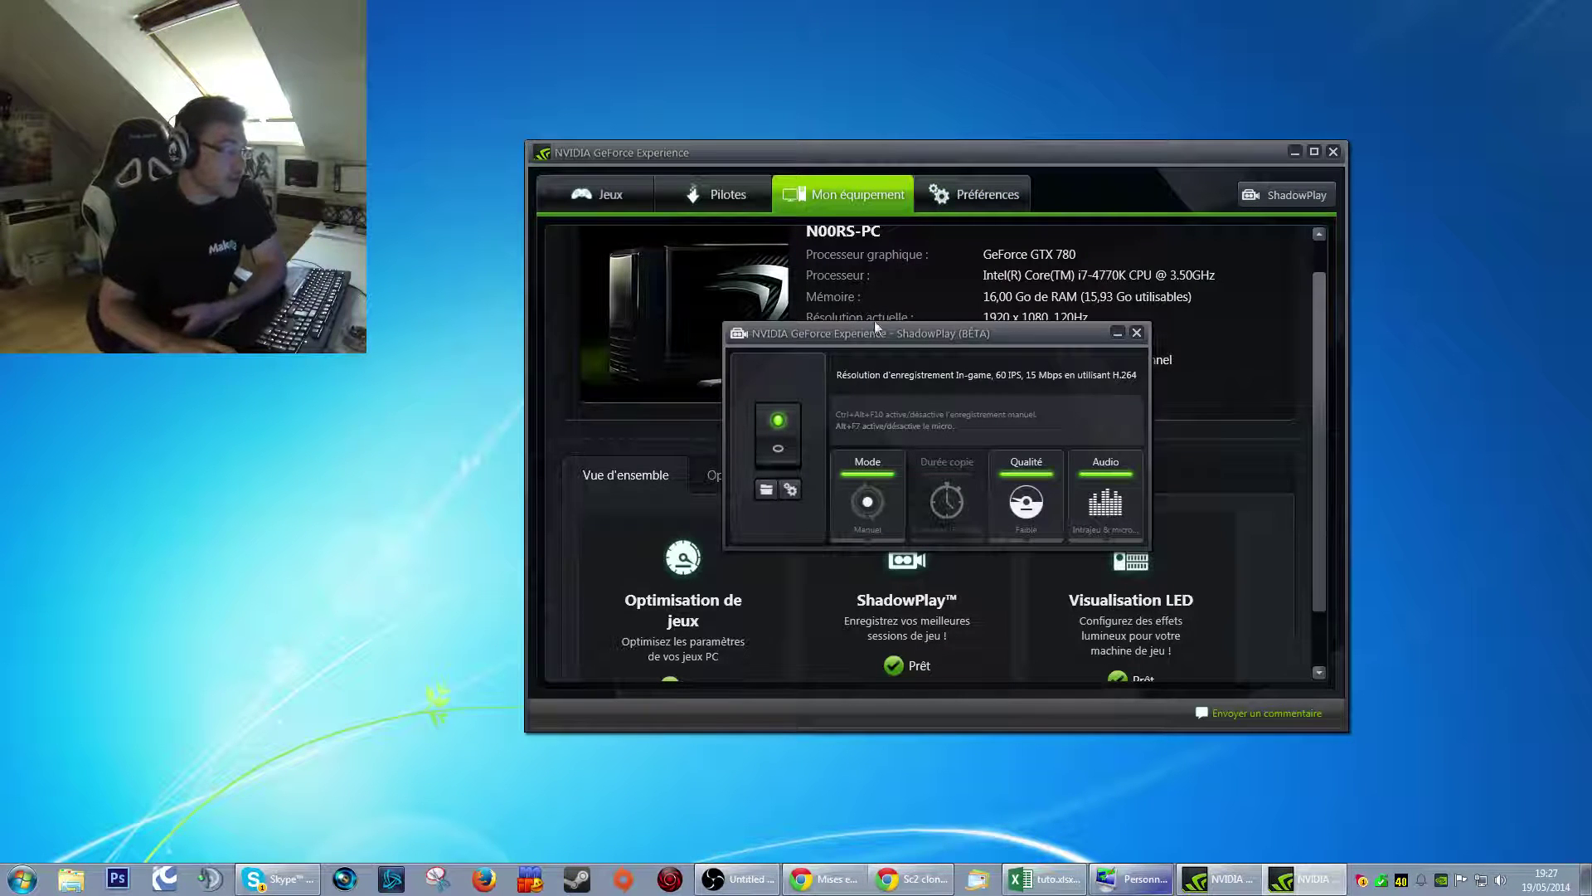
{"action": "left_click_drag", "start_coordinate": [1042, 156], "coordinate": [559, 175]}
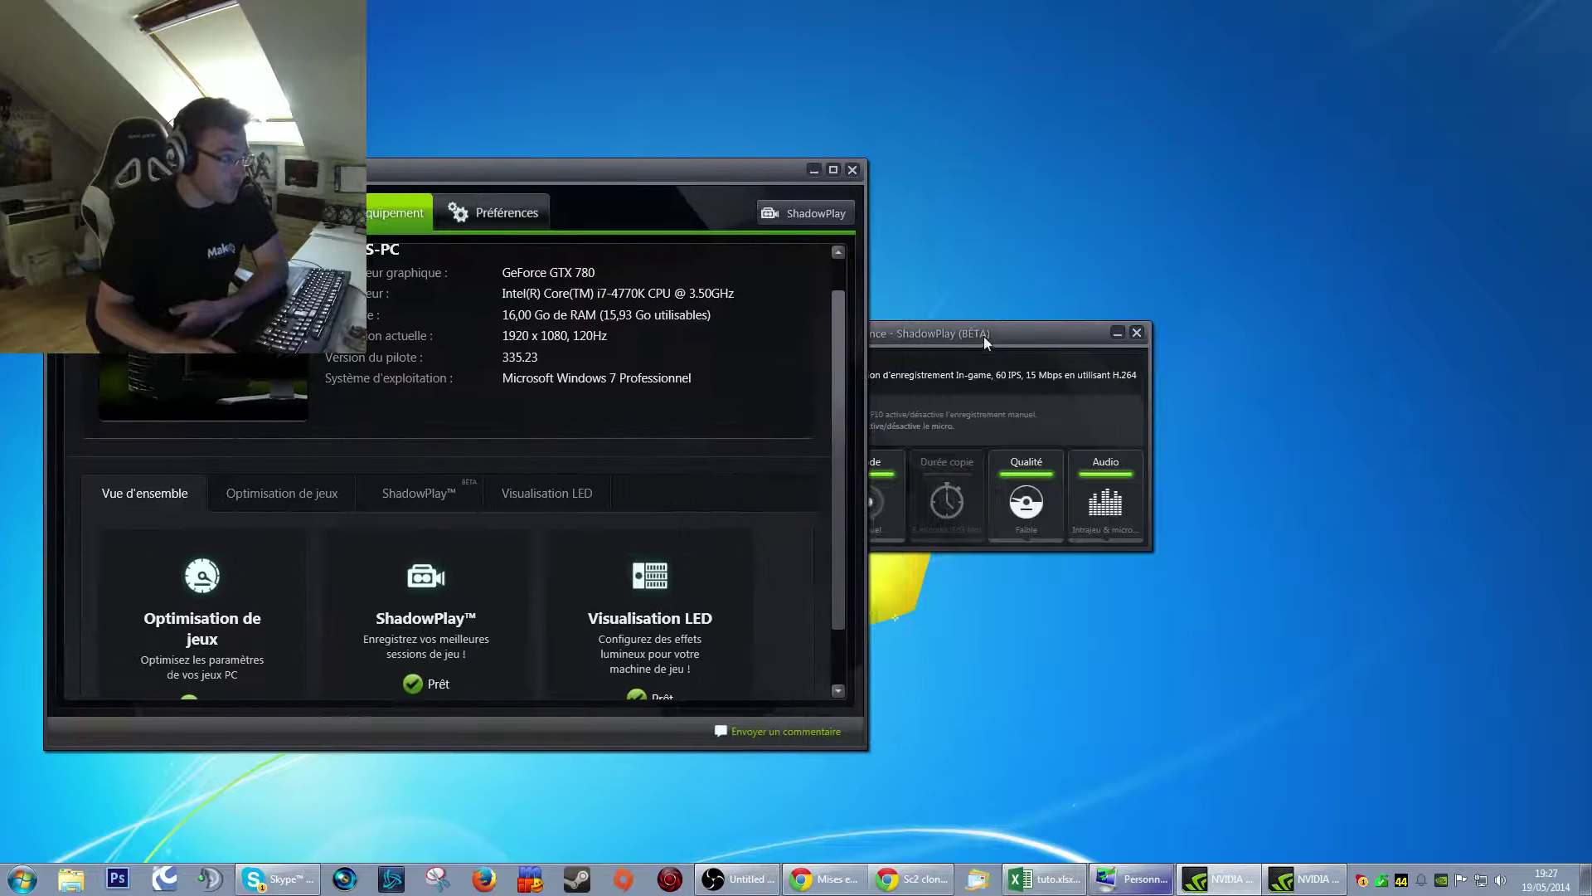
{"action": "left_click_drag", "start_coordinate": [984, 335], "coordinate": [1257, 311]}
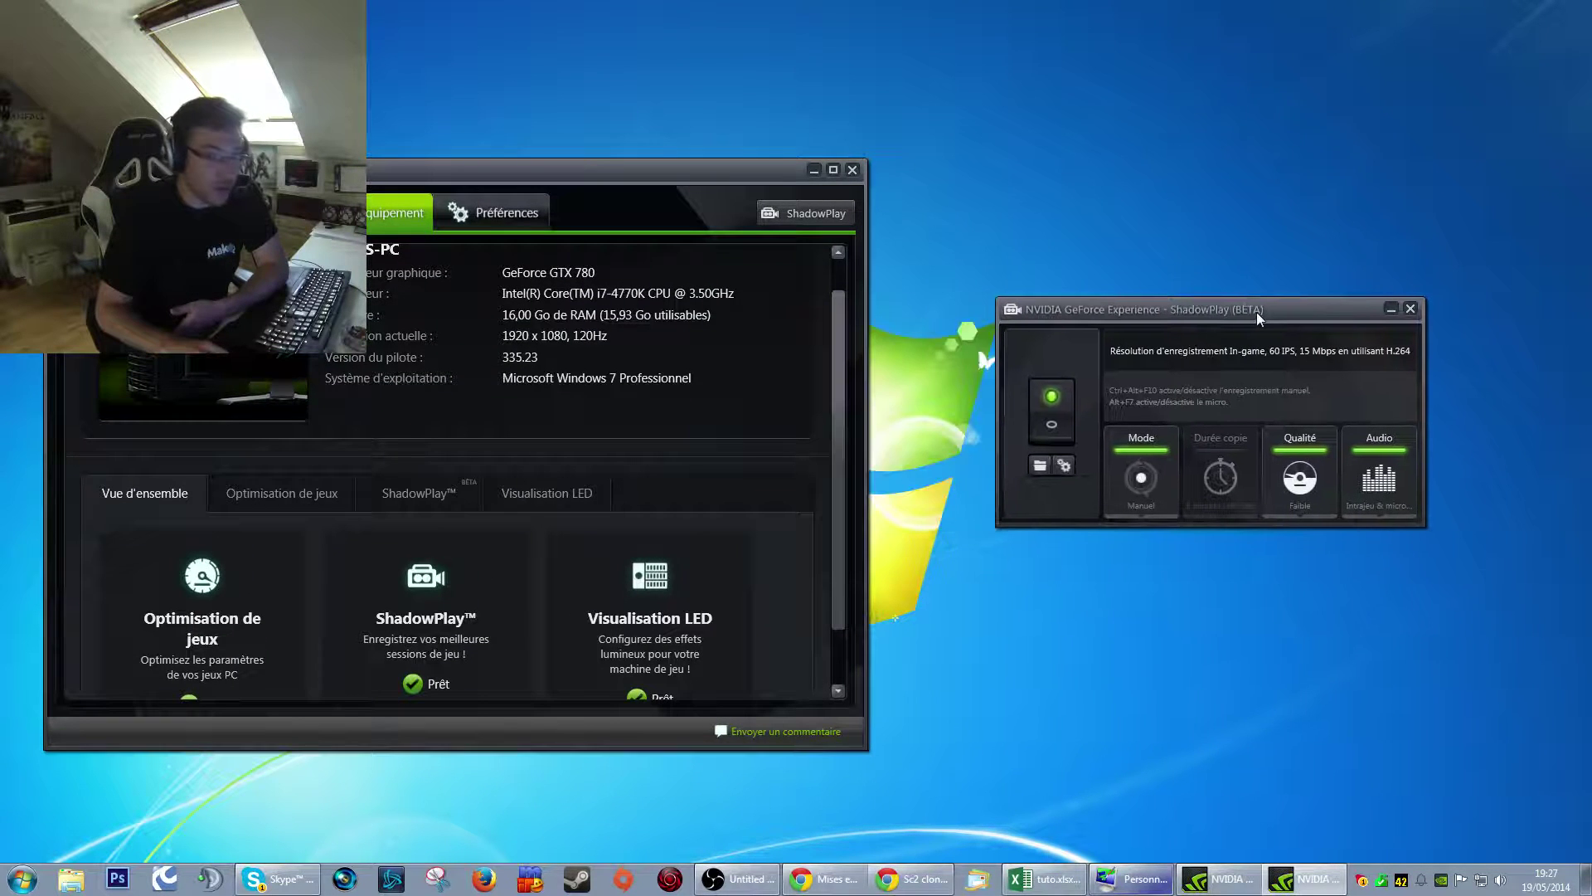
- Switch ShadowPlay off and on again, and set its recording mode to Copie
{"action": "left_click", "coordinate": [1053, 427]}
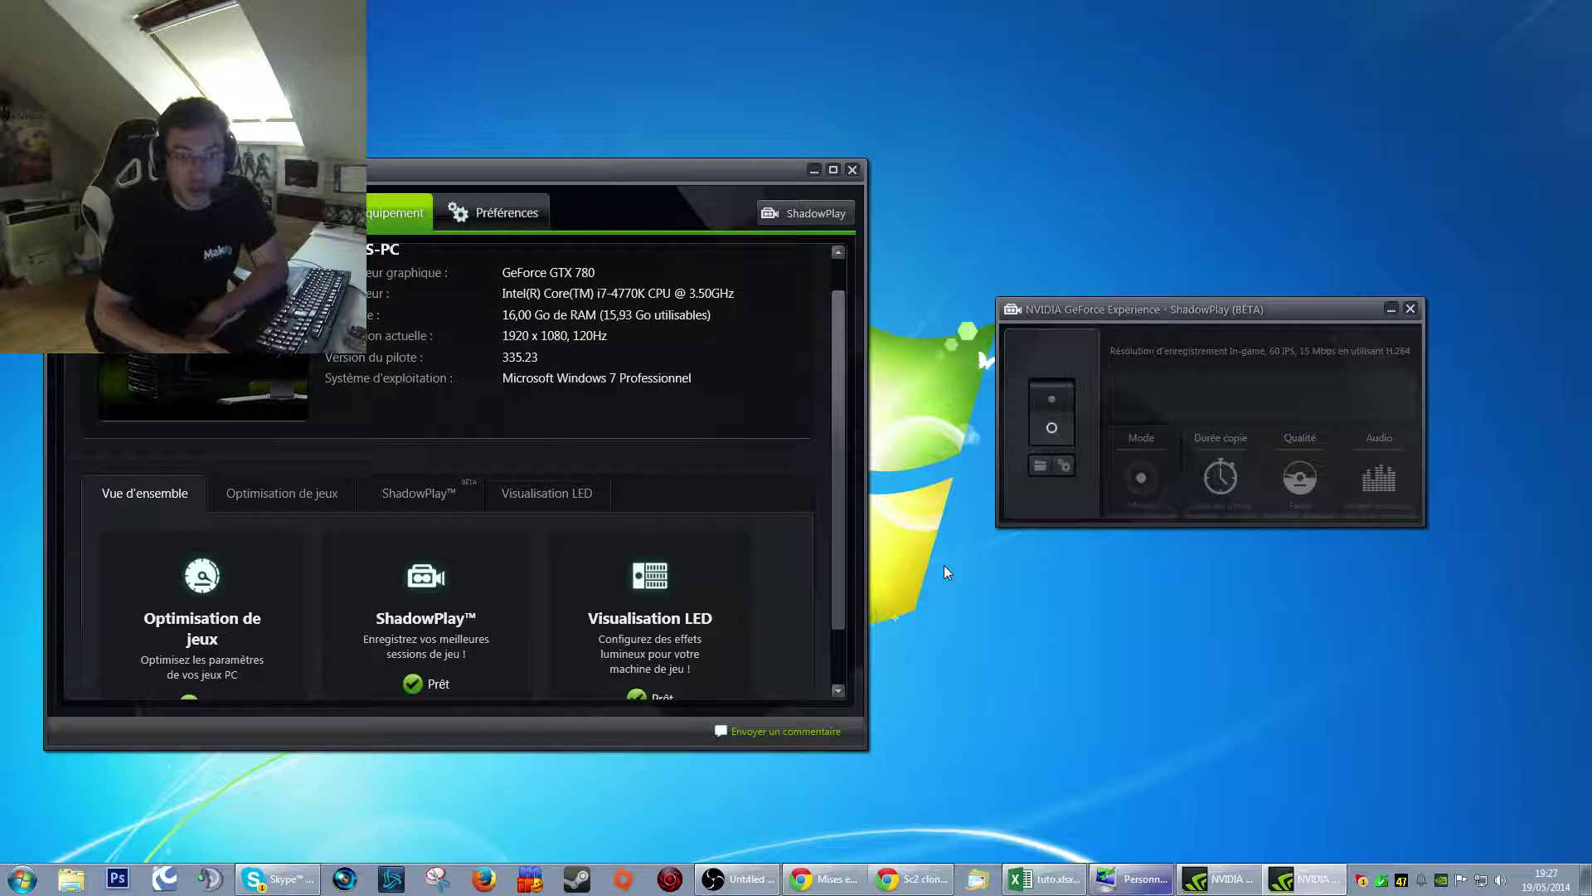
{"action": "left_click", "coordinate": [1053, 396]}
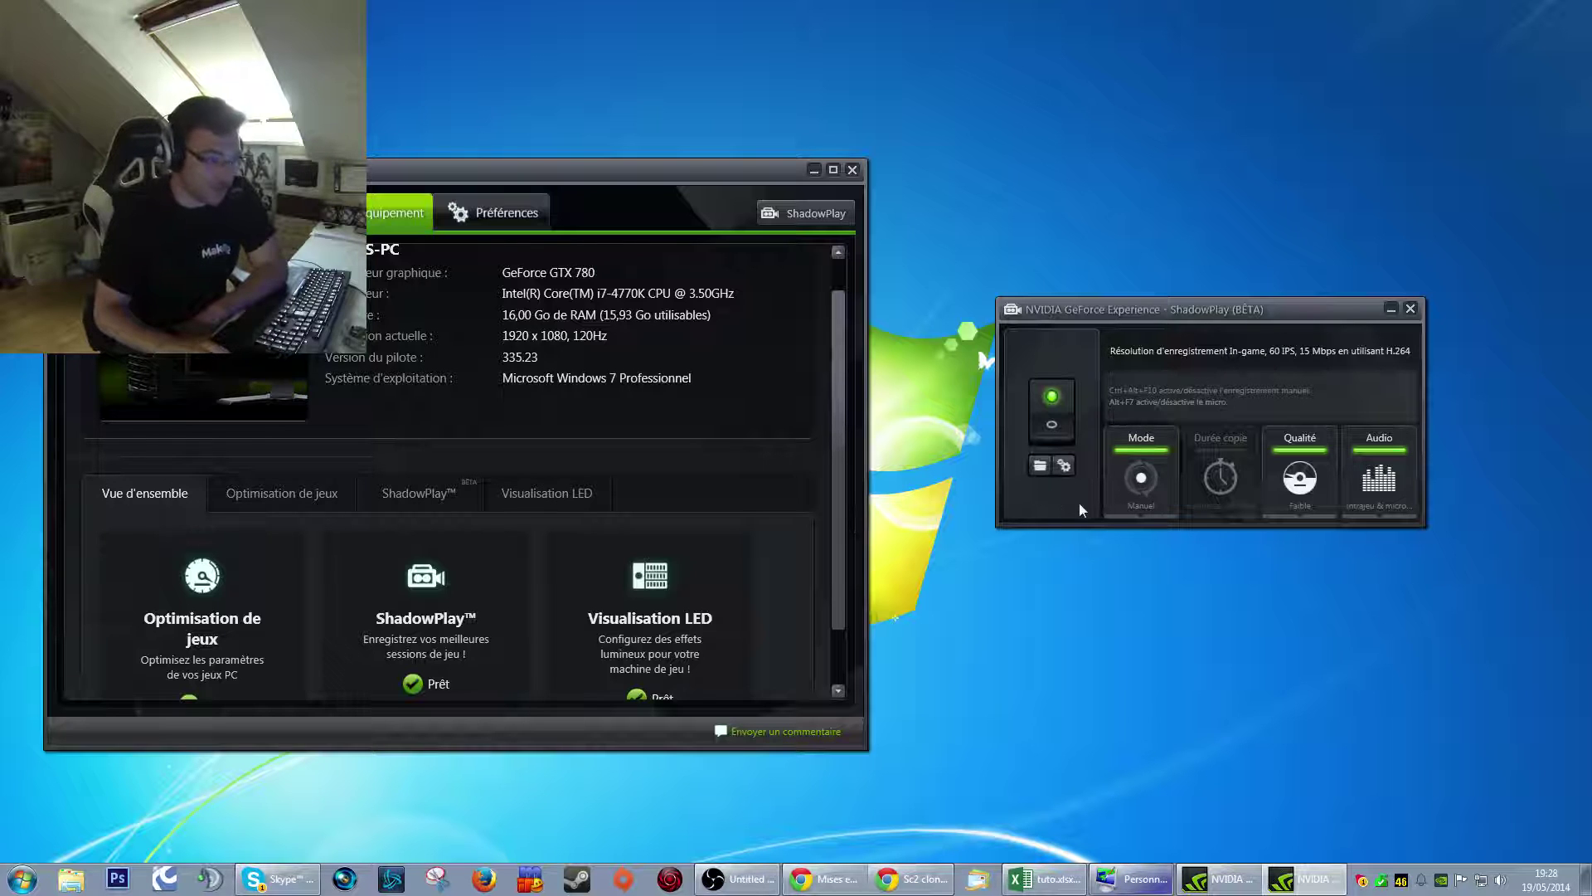
{"action": "left_click", "coordinate": [1128, 479]}
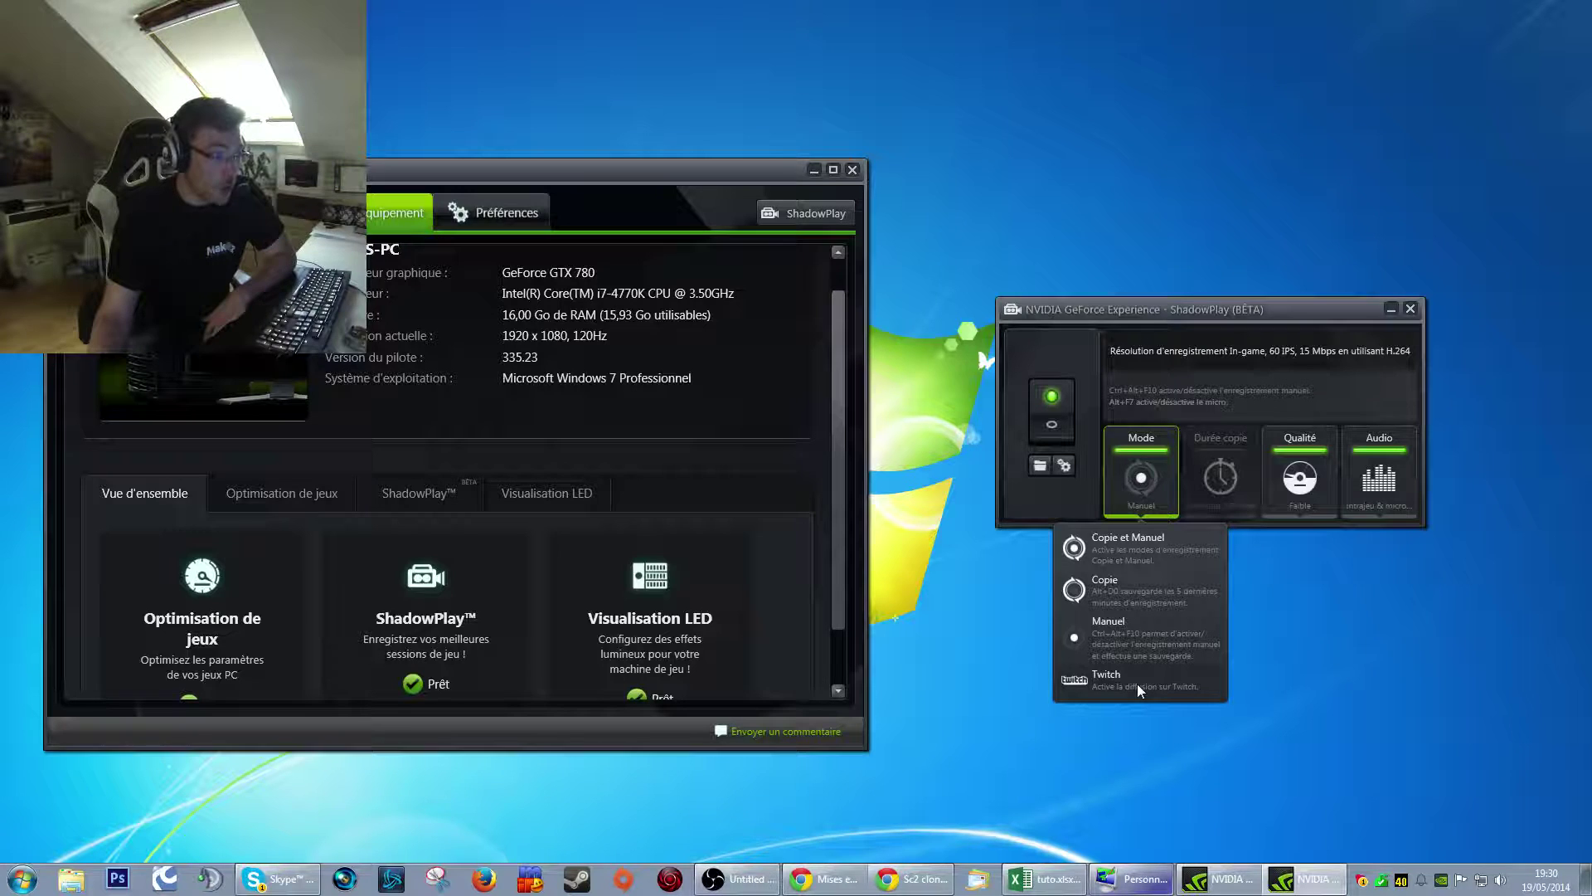
{"action": "left_click", "coordinate": [1158, 594]}
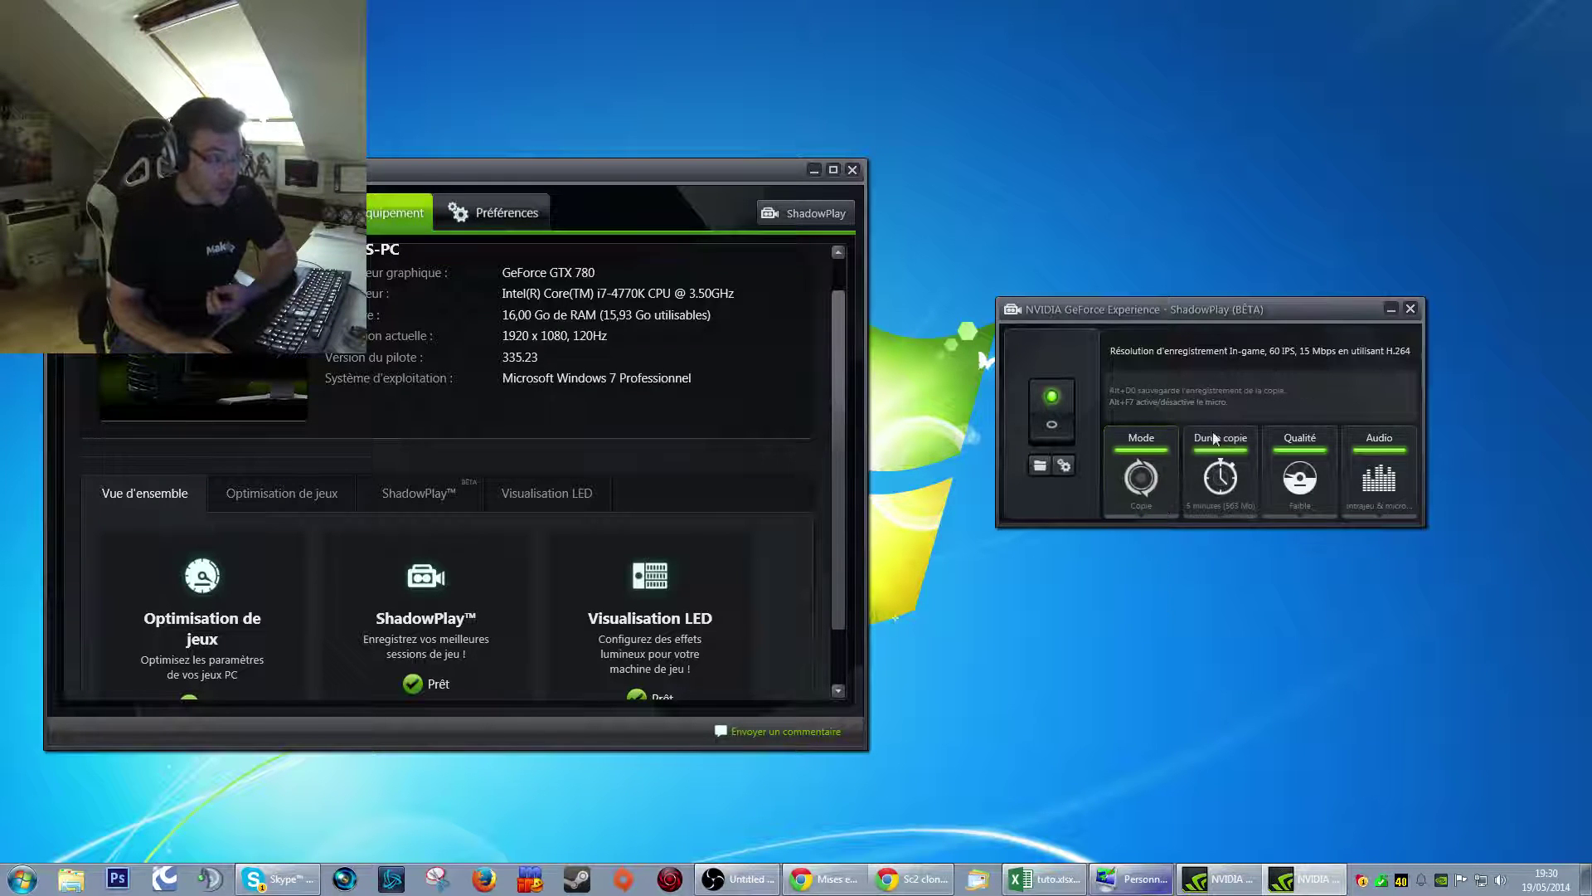
- Try several copy durations for the recording, including 1 minute and longer lengths
{"action": "left_click", "coordinate": [1229, 479]}
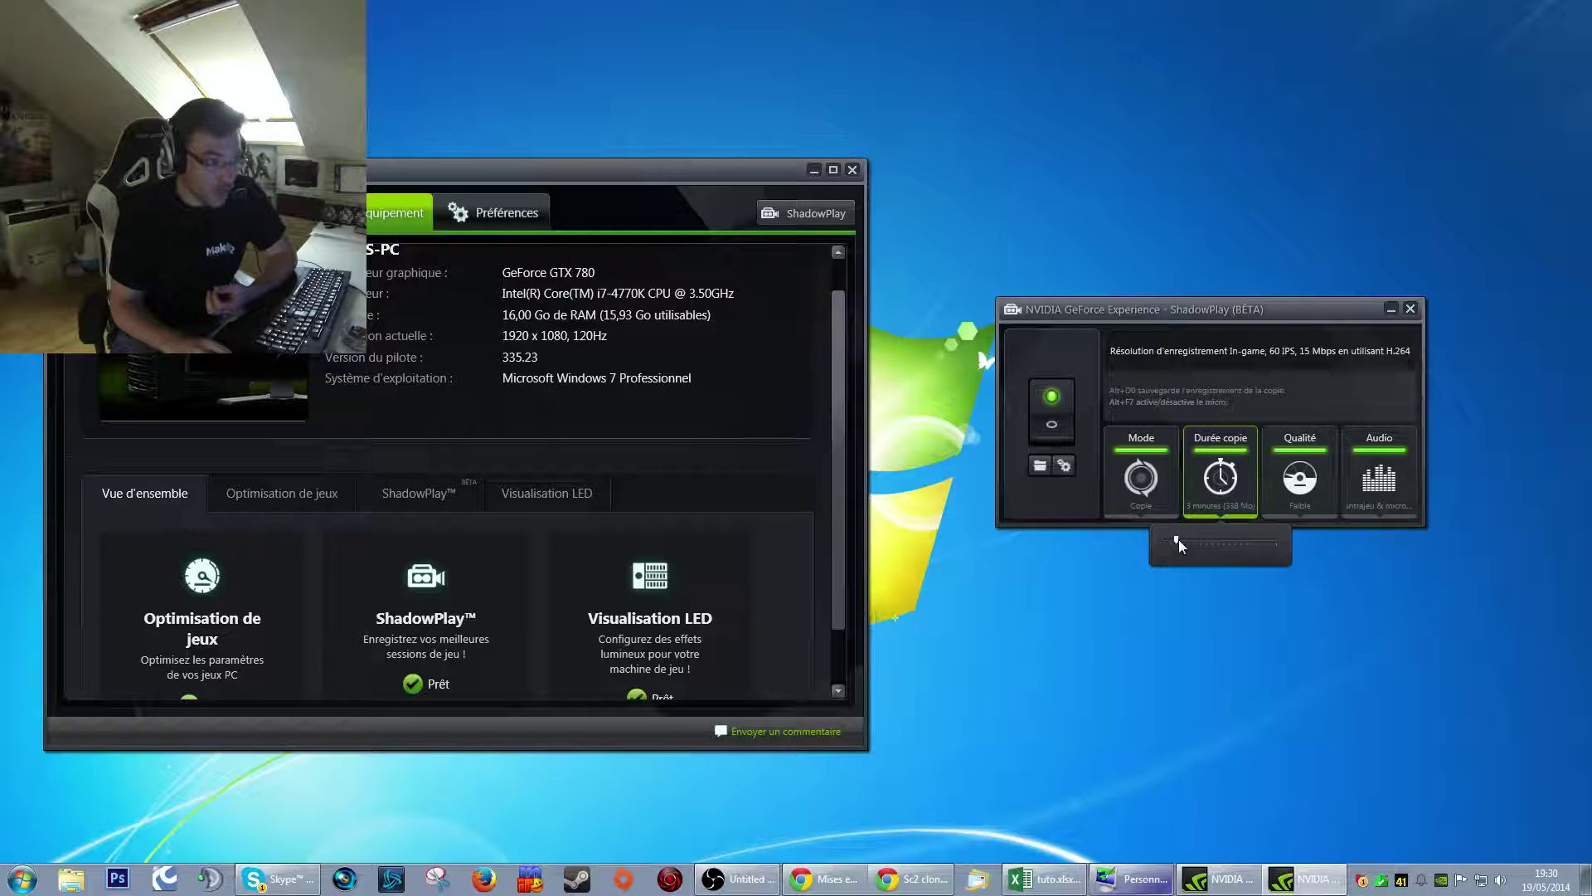
{"action": "left_click_drag", "start_coordinate": [1175, 540], "coordinate": [1146, 542]}
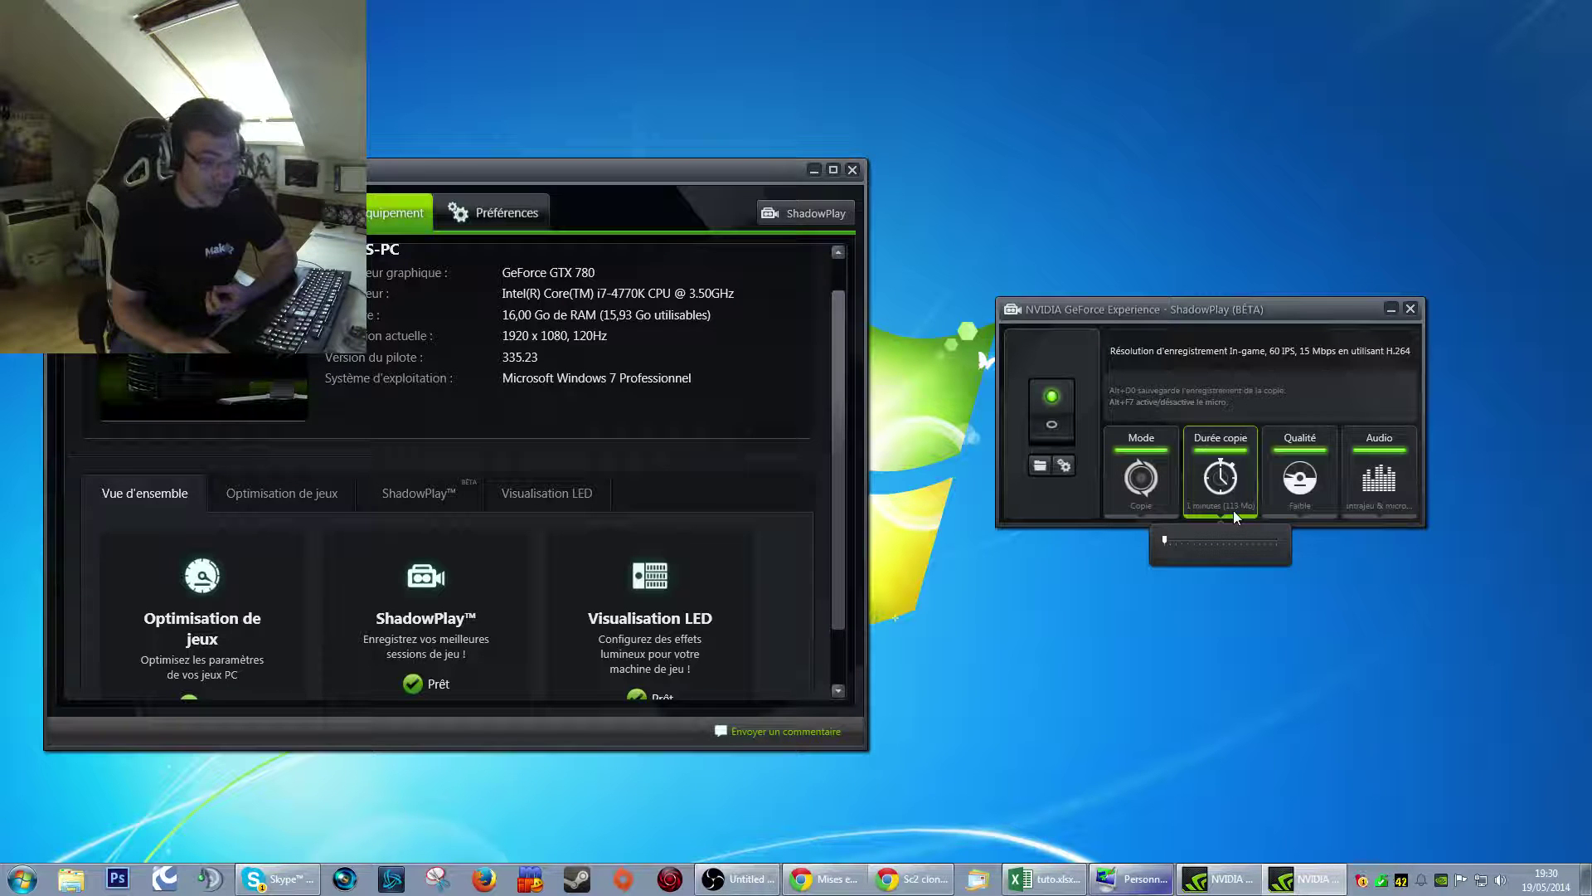
{"action": "left_click_drag", "start_coordinate": [1163, 540], "coordinate": [1281, 538]}
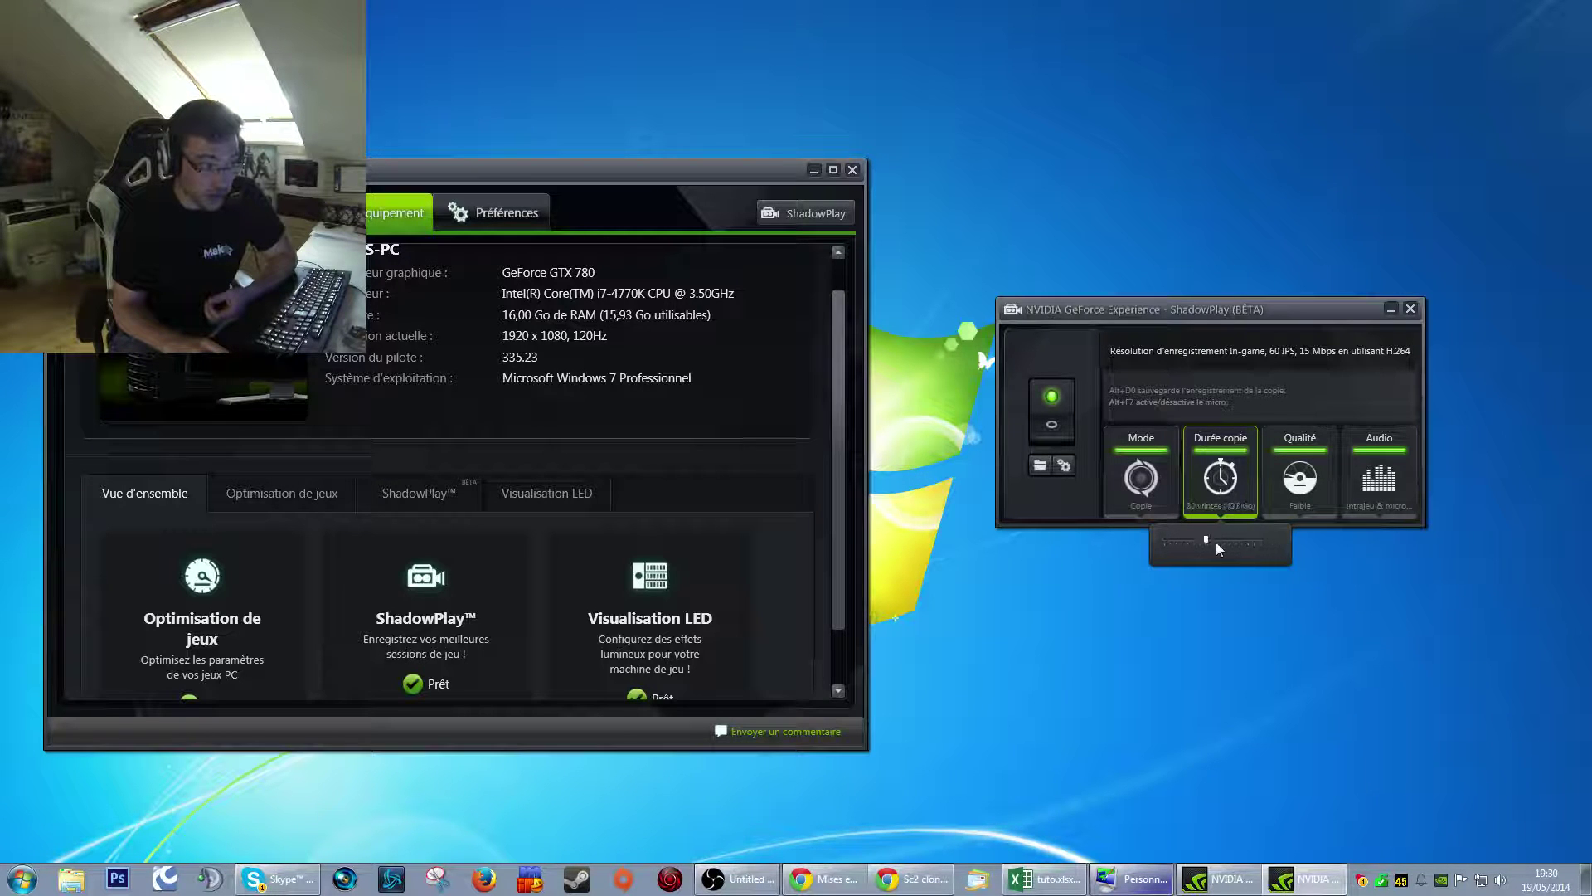
{"action": "left_click_drag", "start_coordinate": [1148, 540], "coordinate": [1150, 531]}
- Check the available recording modes, and set the copy duration to 5 minutes
{"action": "left_click", "coordinate": [1142, 476]}
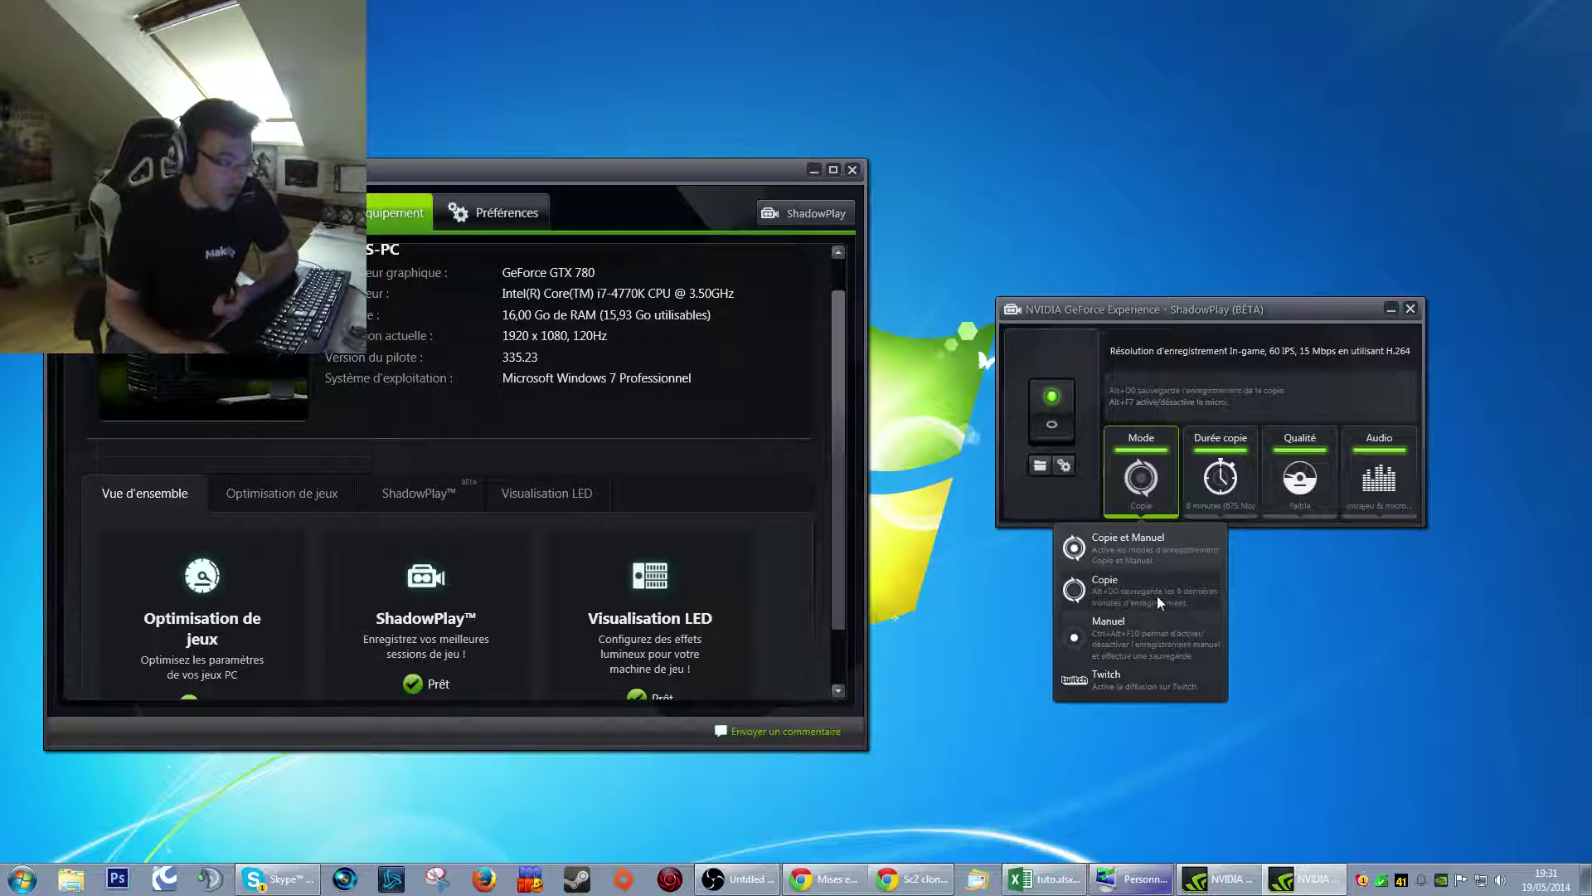
{"action": "left_click", "coordinate": [1239, 471]}
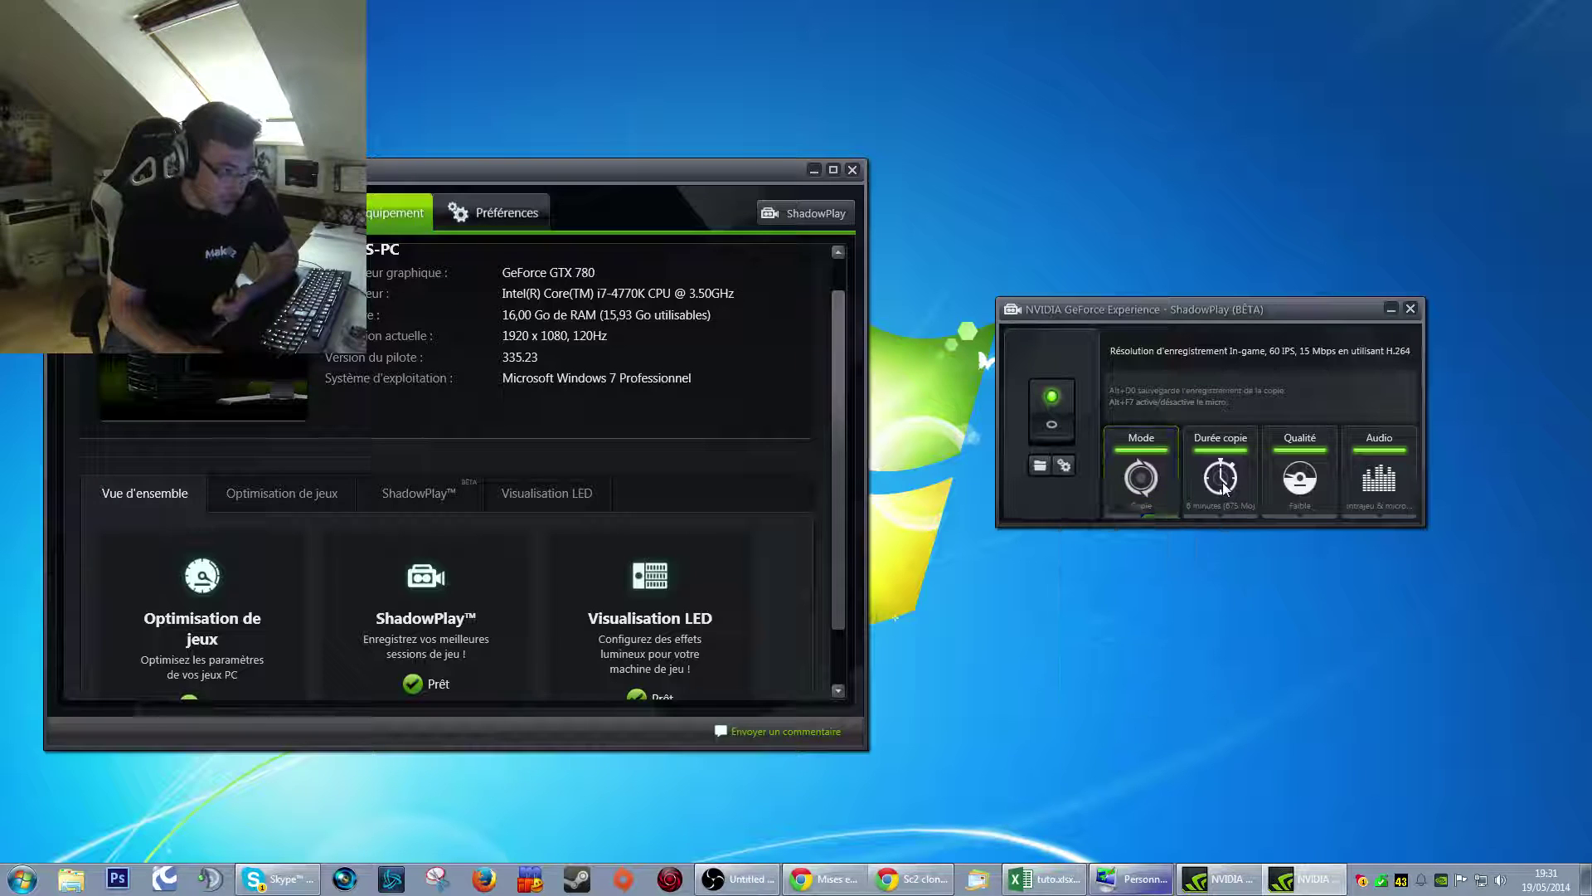
{"action": "left_click_drag", "start_coordinate": [1193, 540], "coordinate": [1187, 540]}
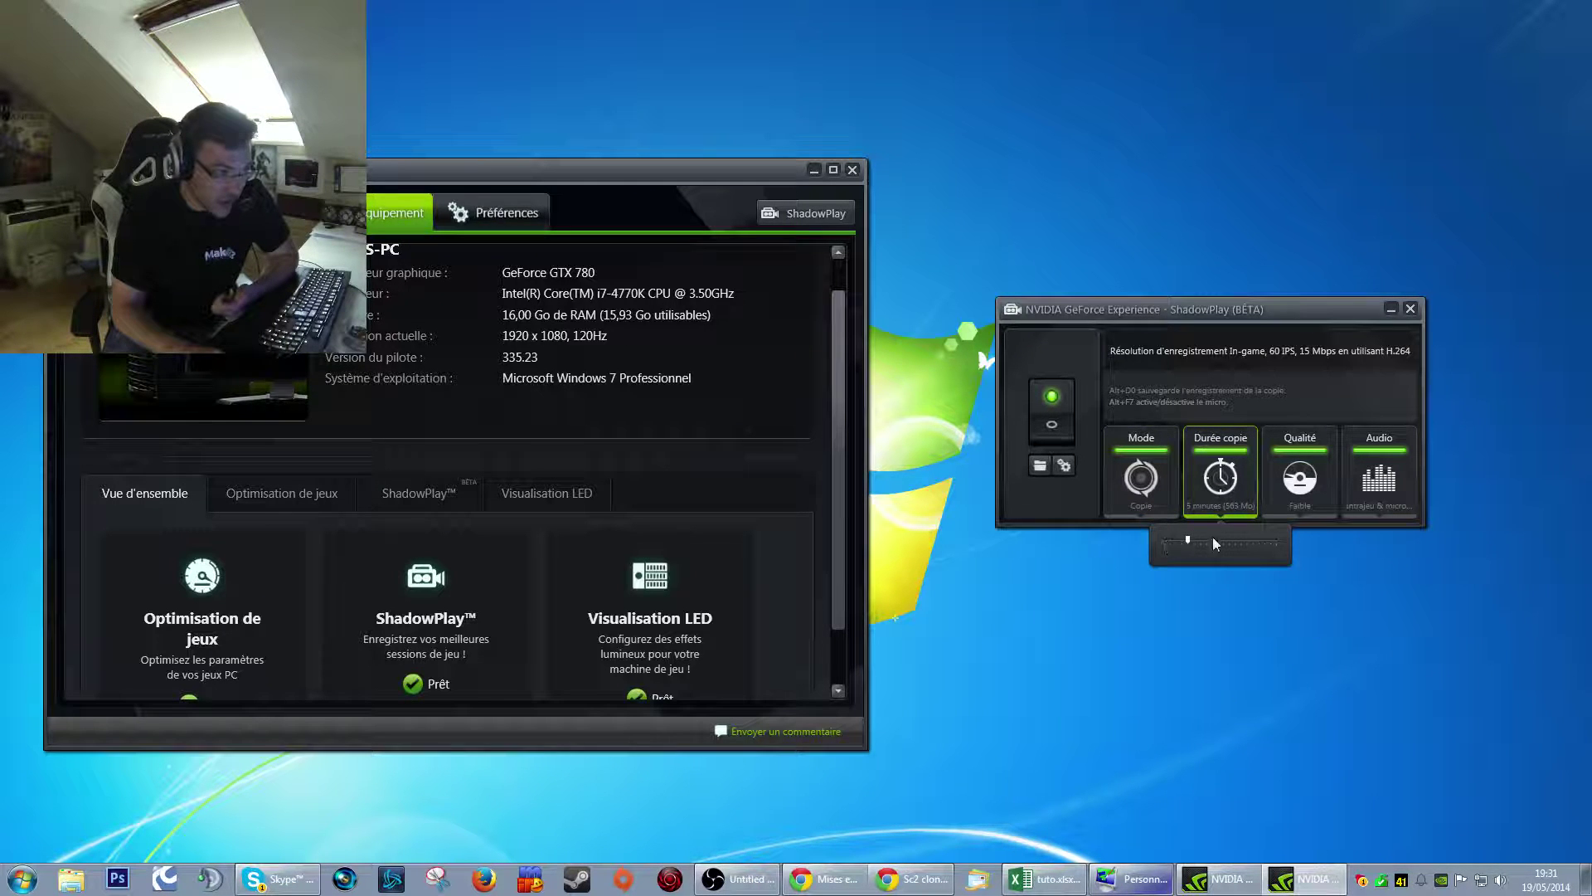
- Try the Moyenne and the Élevée recording quality presets
{"action": "left_click", "coordinate": [1302, 483]}
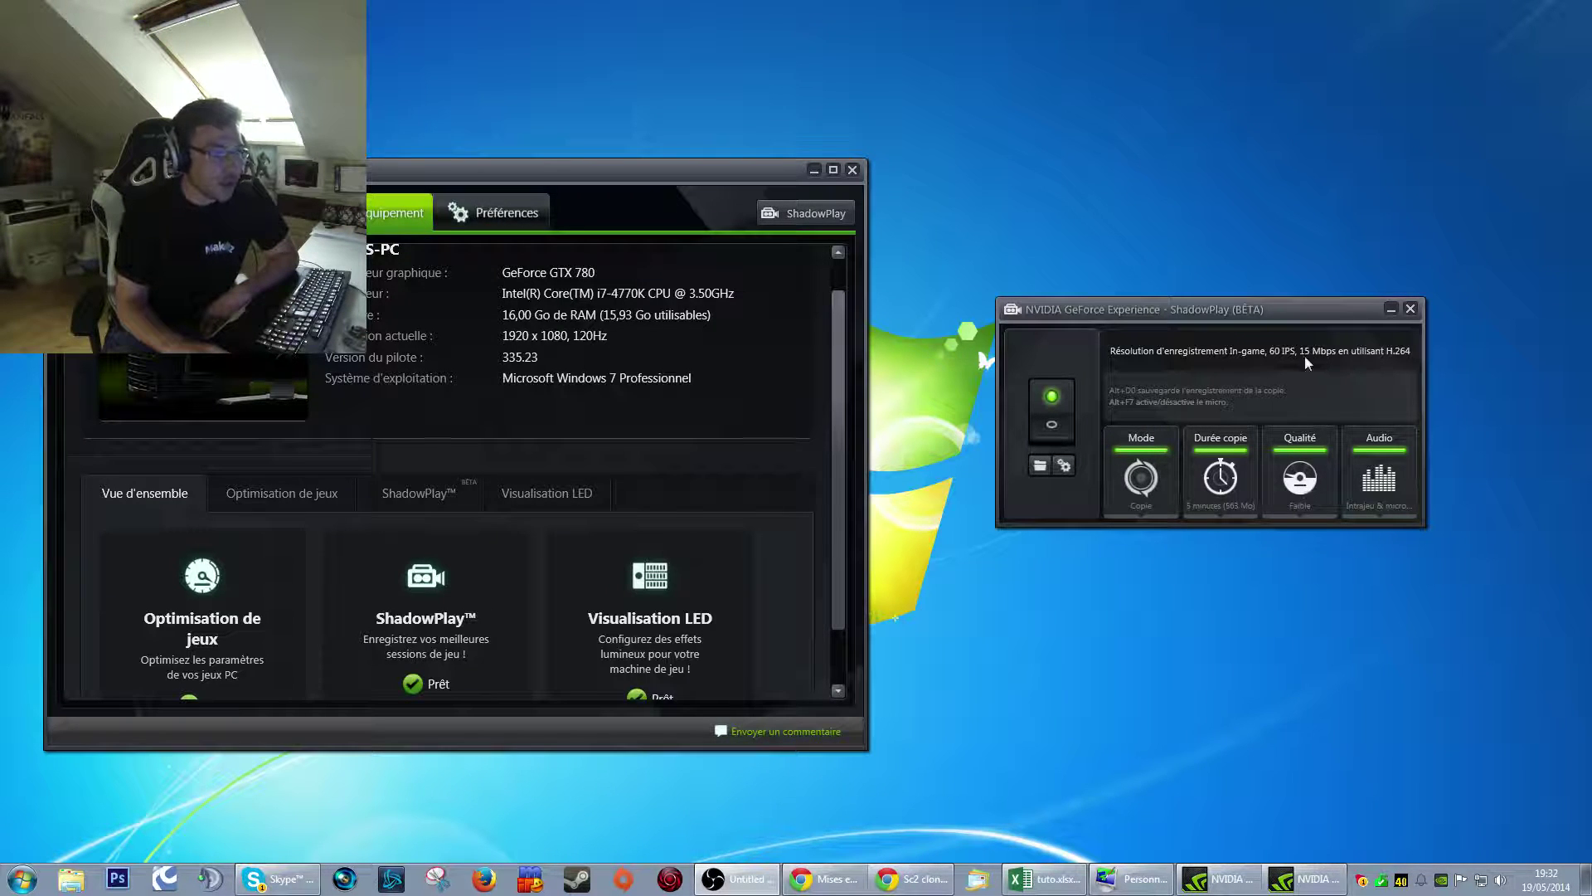
{"action": "left_click", "coordinate": [1299, 494]}
{"action": "left_click", "coordinate": [1278, 565]}
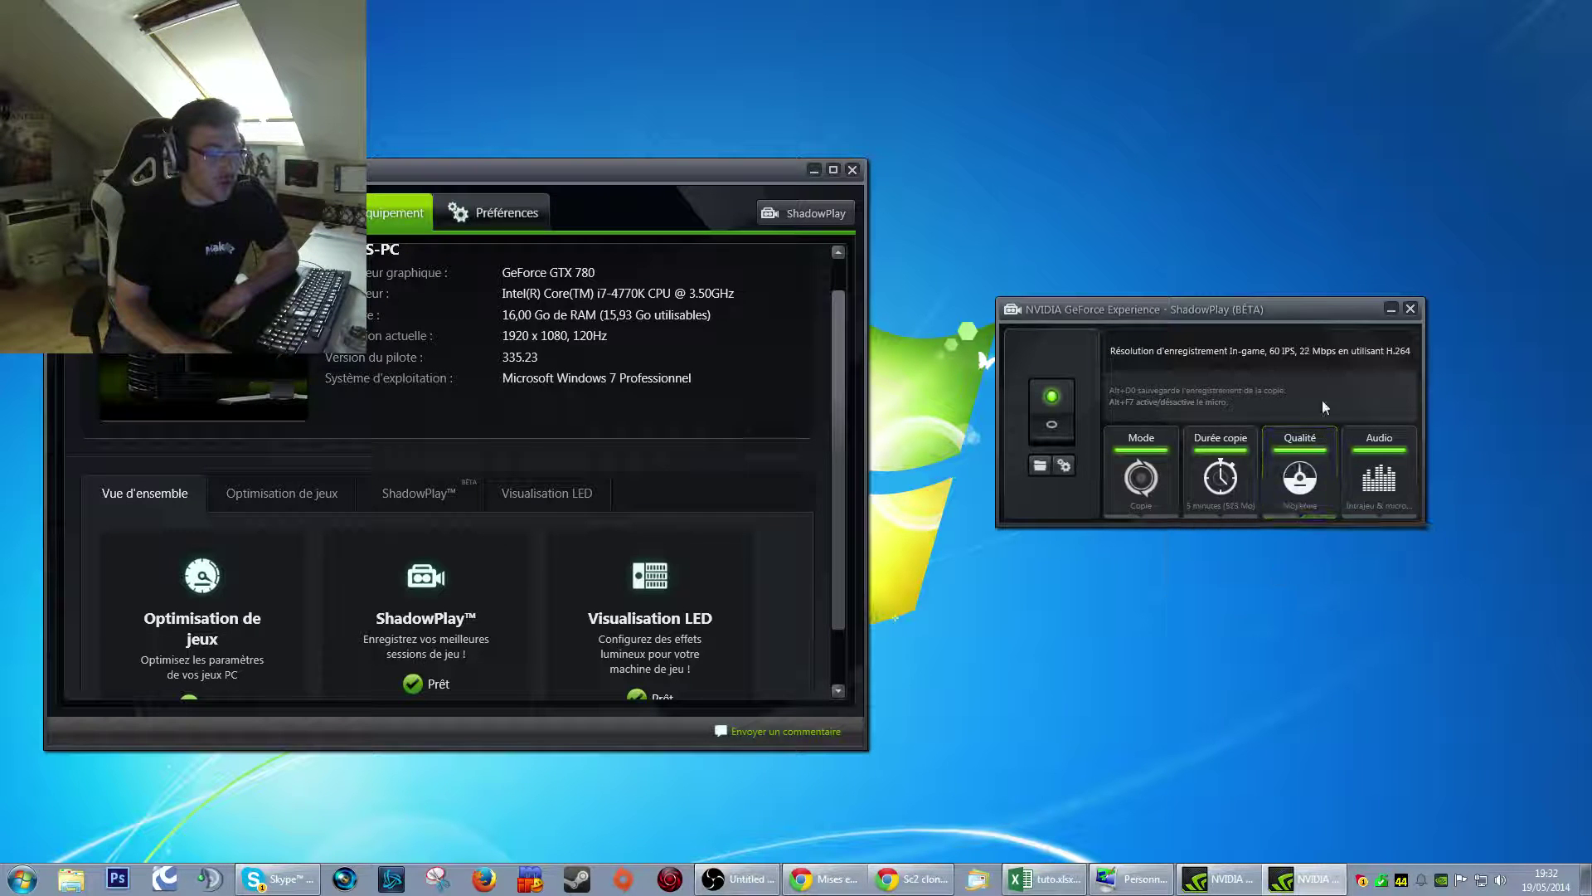
{"action": "left_click", "coordinate": [1306, 501]}
{"action": "left_click", "coordinate": [1334, 560]}
- Set the recording quality to Personnalisé, switching its frame rate to 30 and back to 60
{"action": "left_click", "coordinate": [1303, 487]}
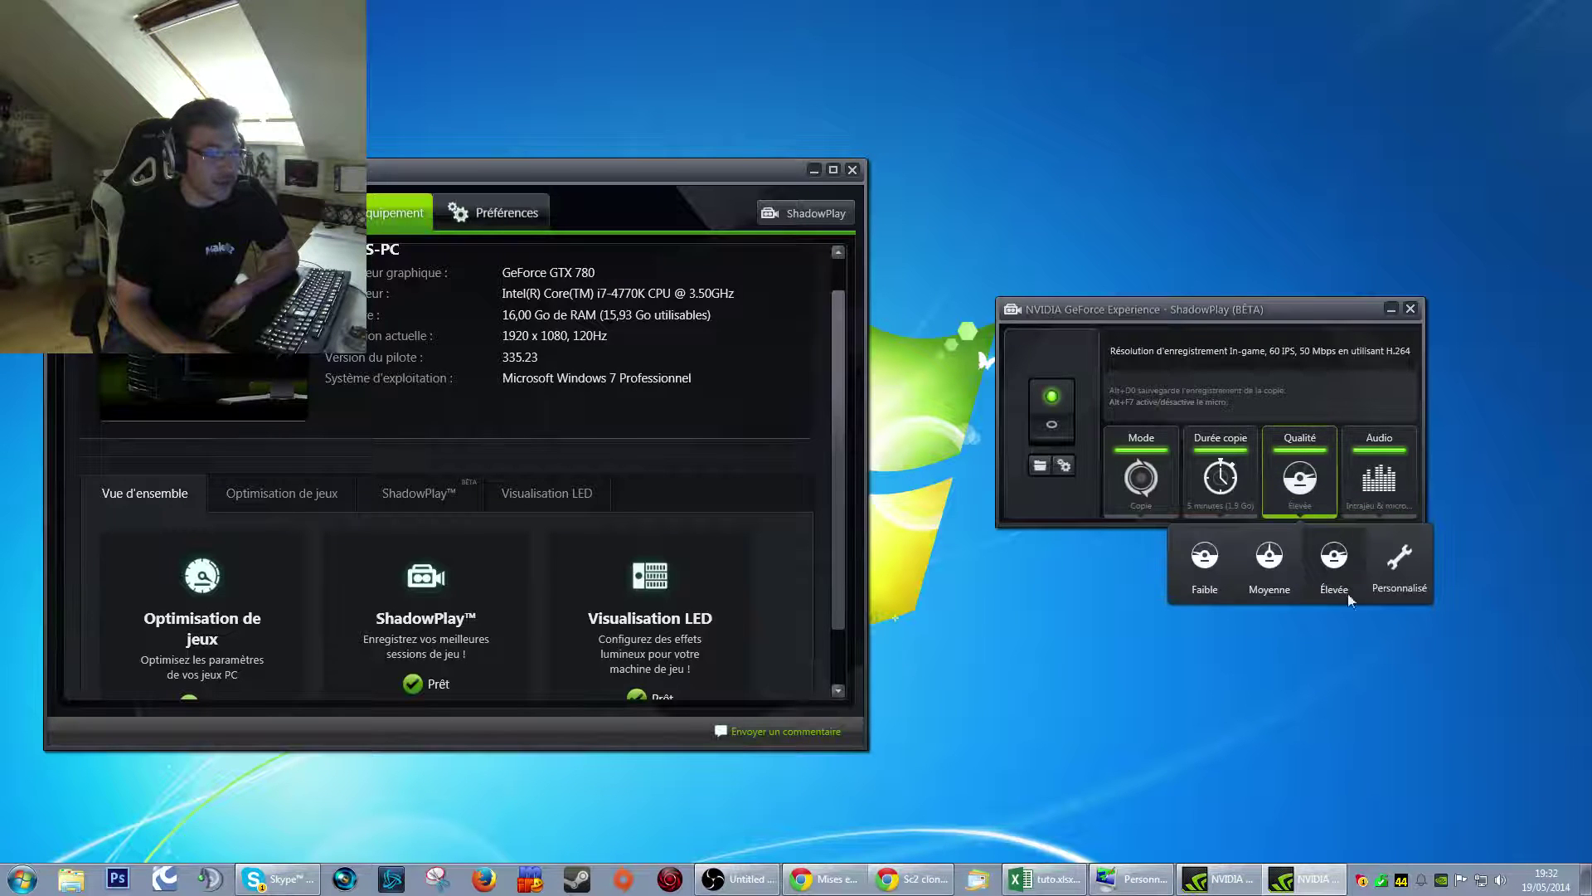
{"action": "left_click", "coordinate": [1405, 564]}
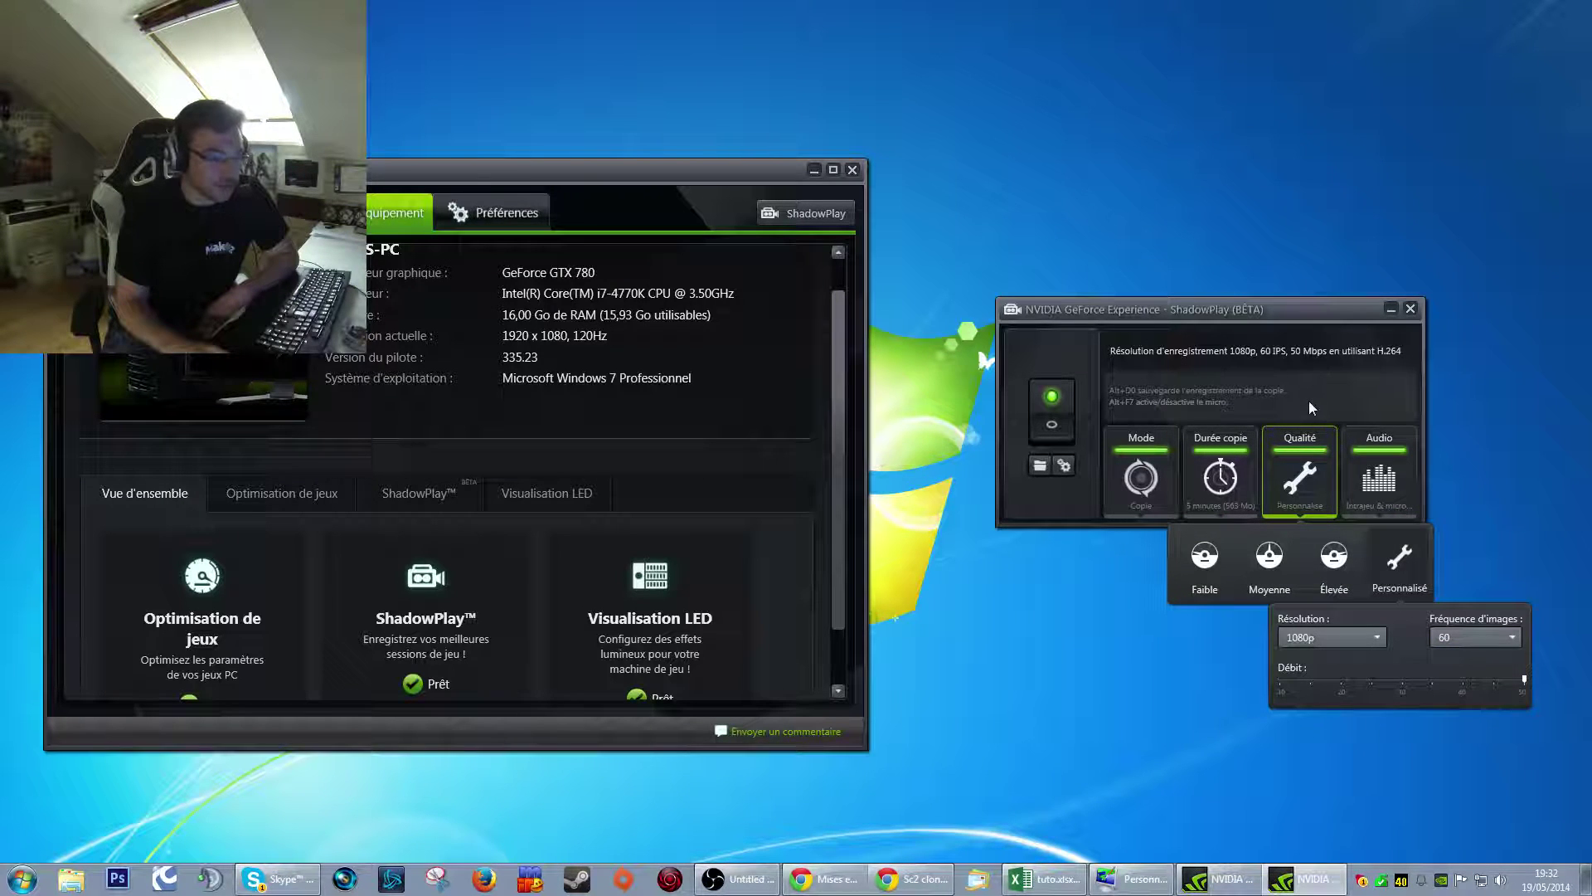
{"action": "left_click", "coordinate": [1511, 634]}
{"action": "left_click", "coordinate": [1496, 669]}
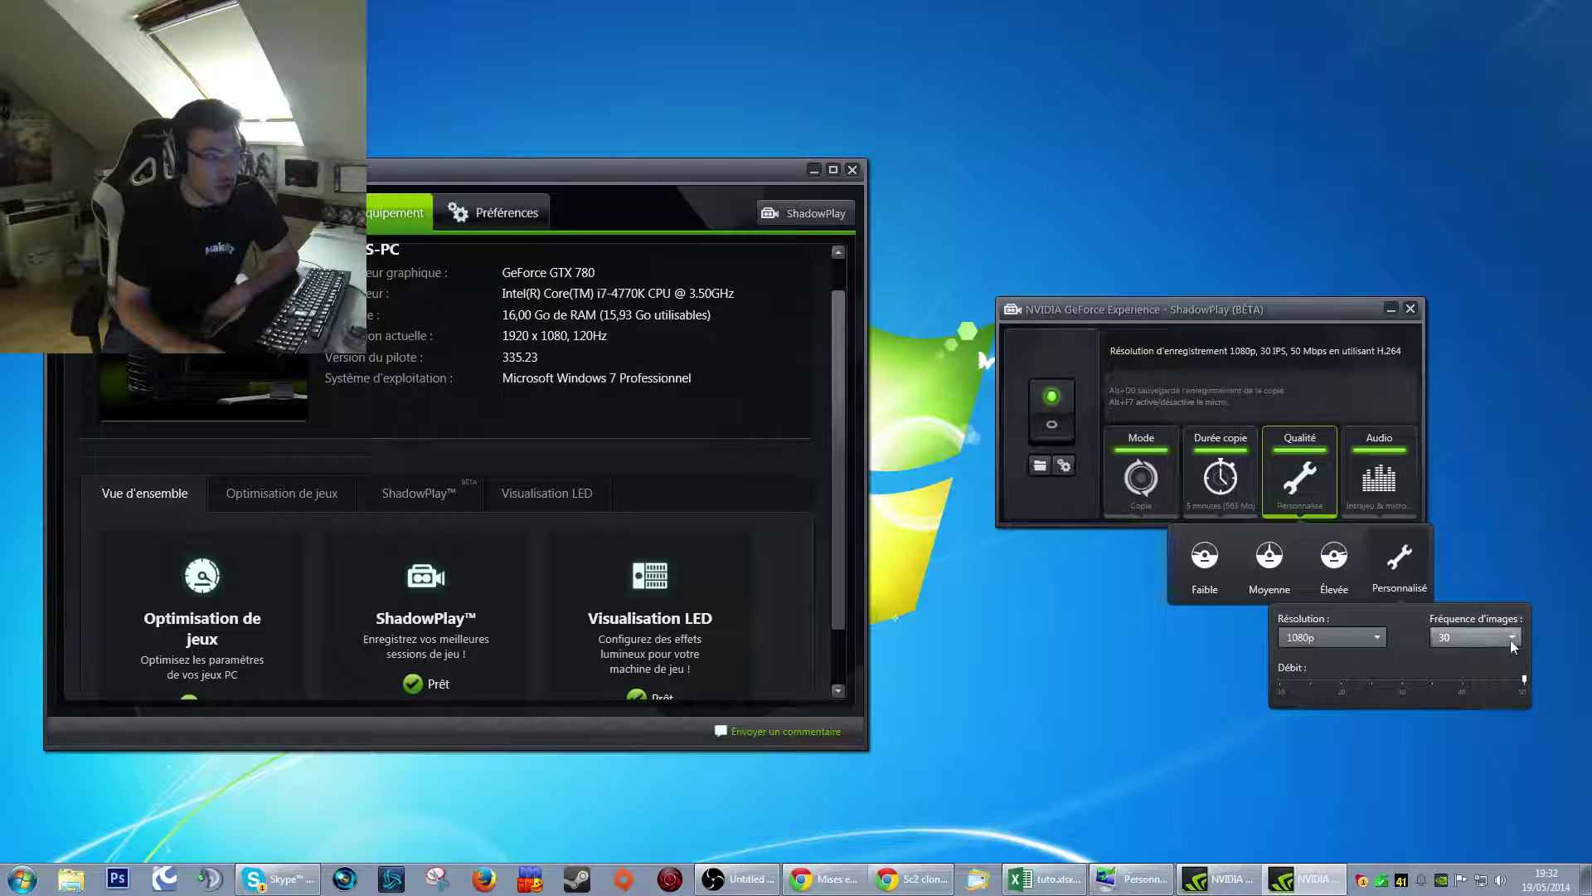
{"action": "left_click", "coordinate": [1510, 639]}
{"action": "left_click", "coordinate": [1495, 674]}
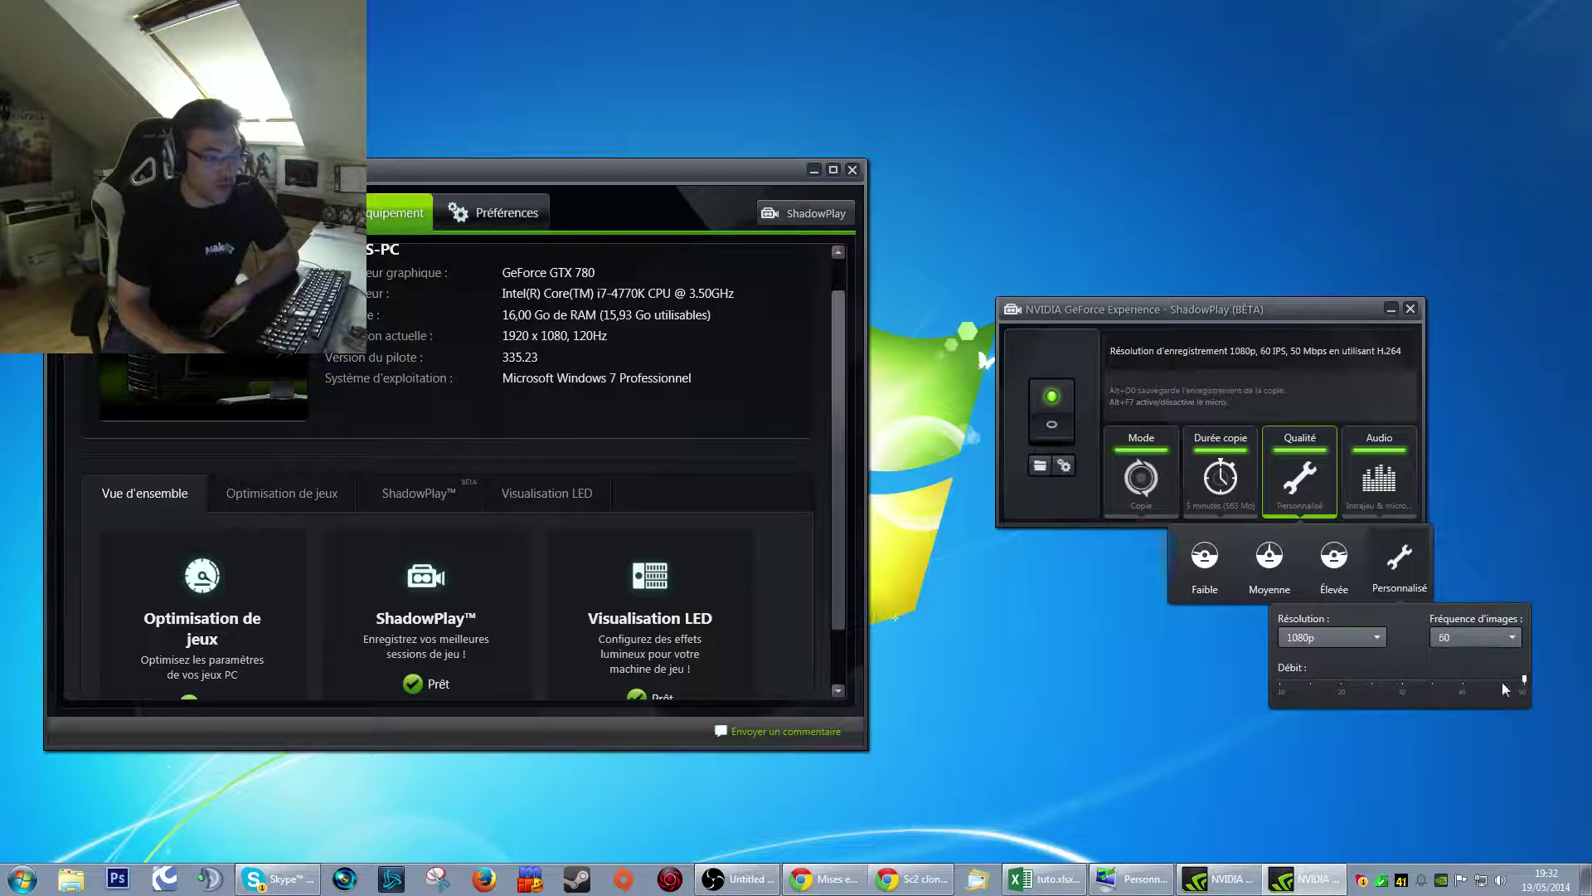
- Try the Personnalisé and Élevée recording quality presets to compare their settings
{"action": "left_click", "coordinate": [1422, 686]}
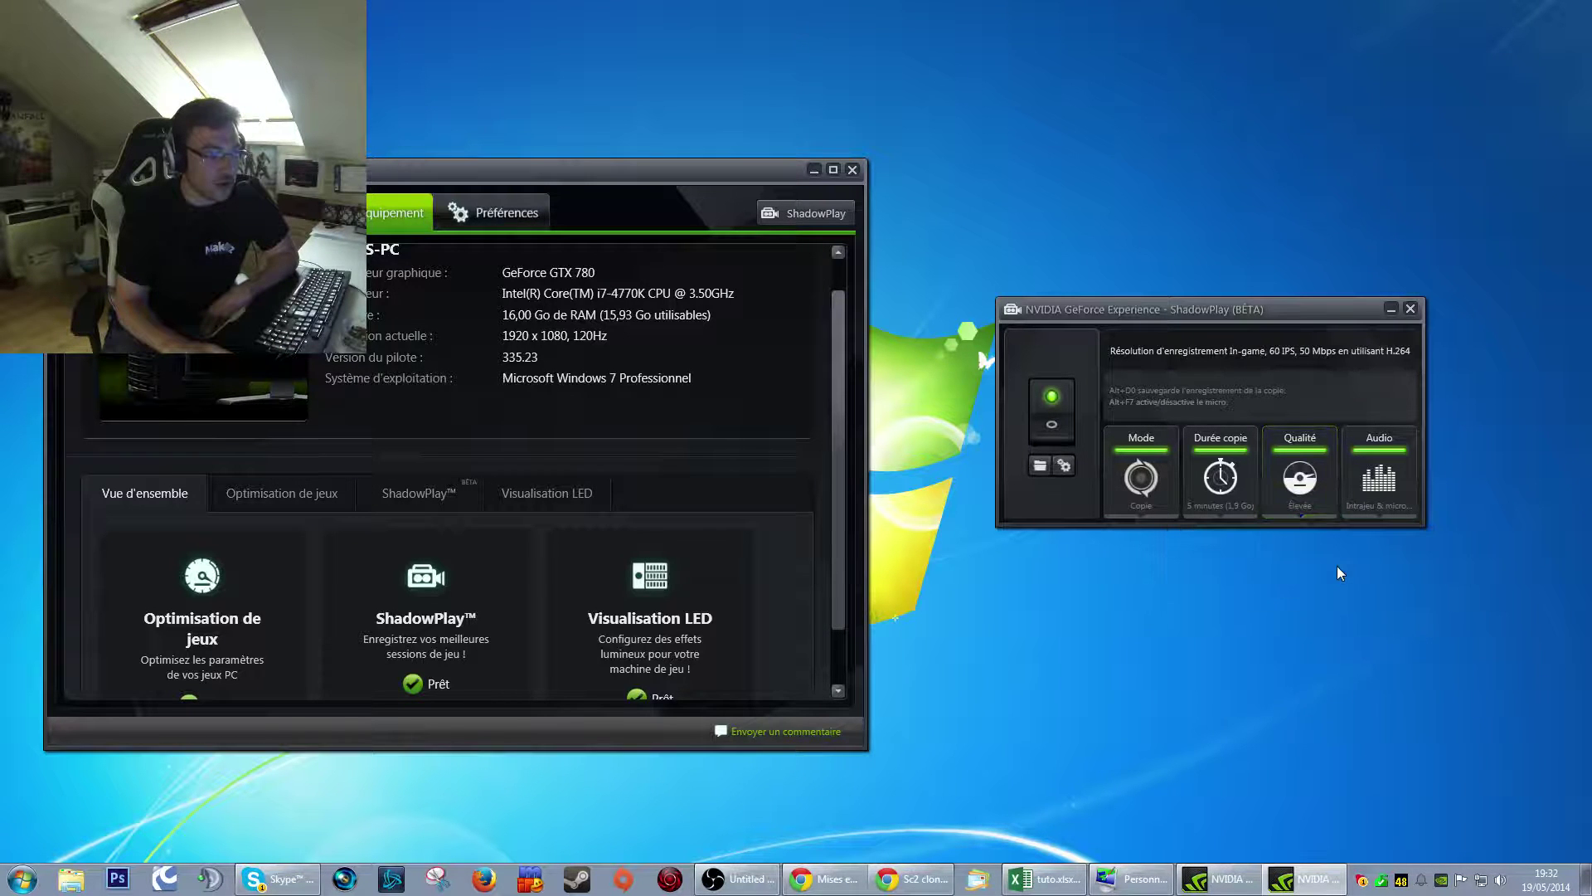
{"action": "left_click", "coordinate": [1306, 473]}
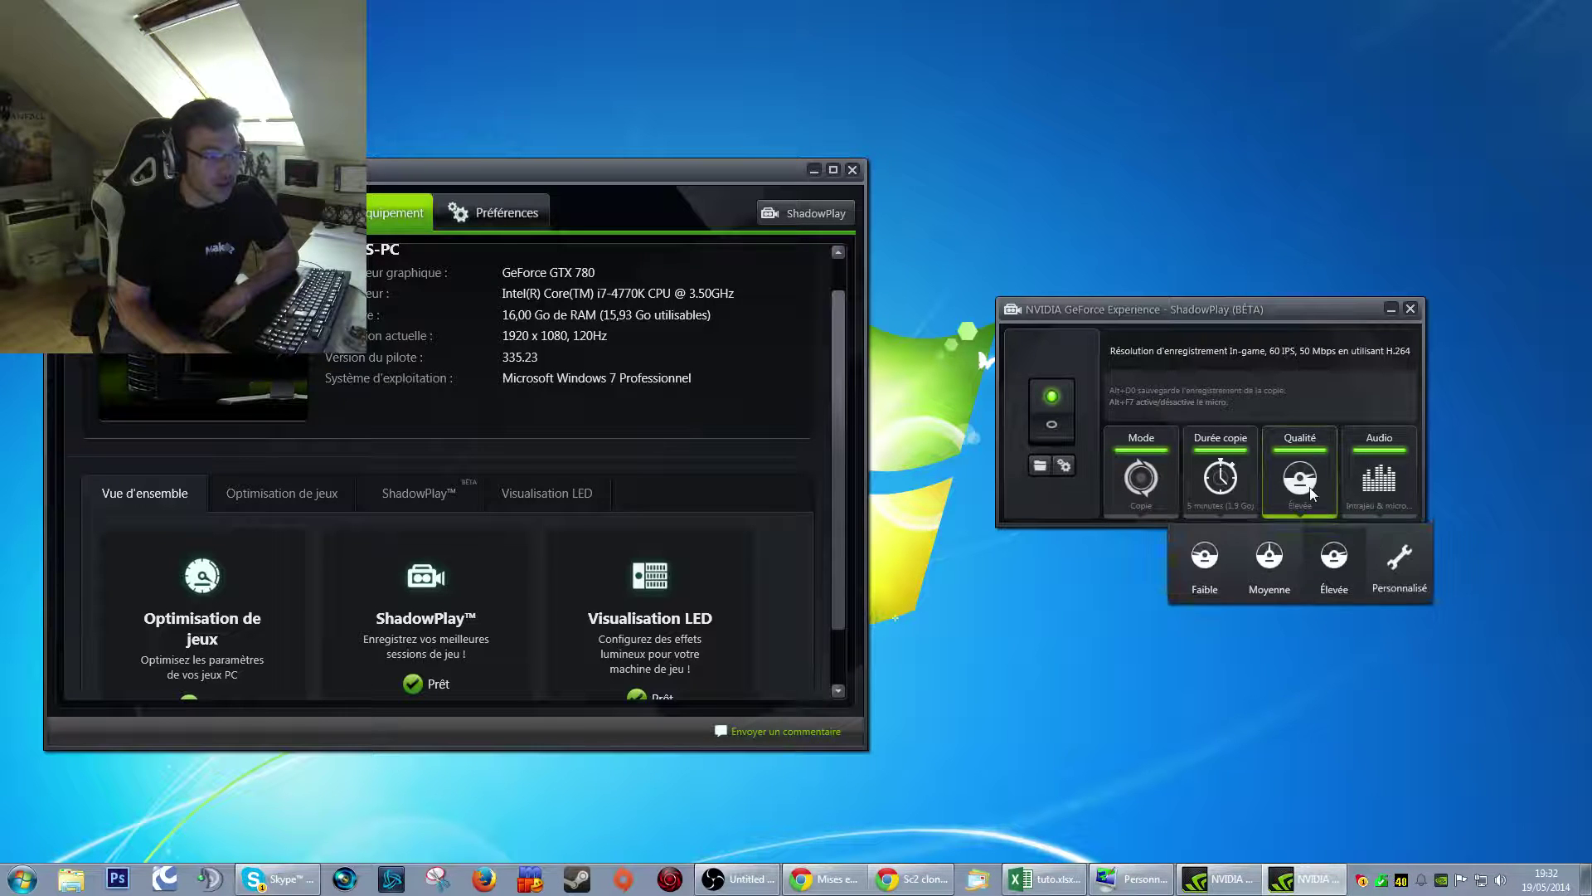
{"action": "left_click", "coordinate": [1400, 569]}
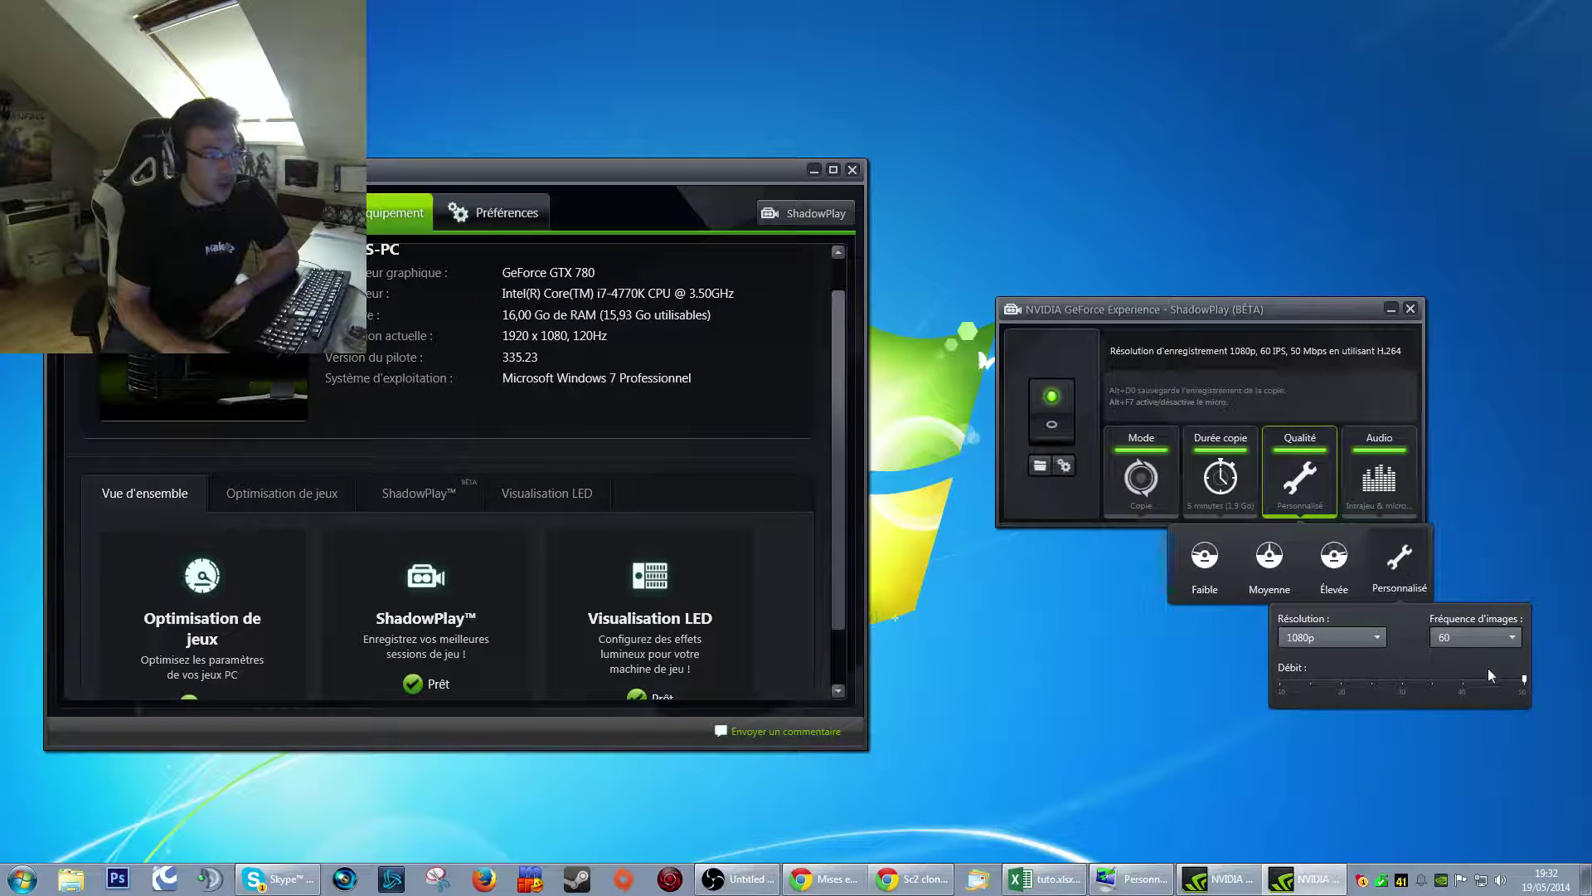
{"action": "left_click", "coordinate": [1337, 554]}
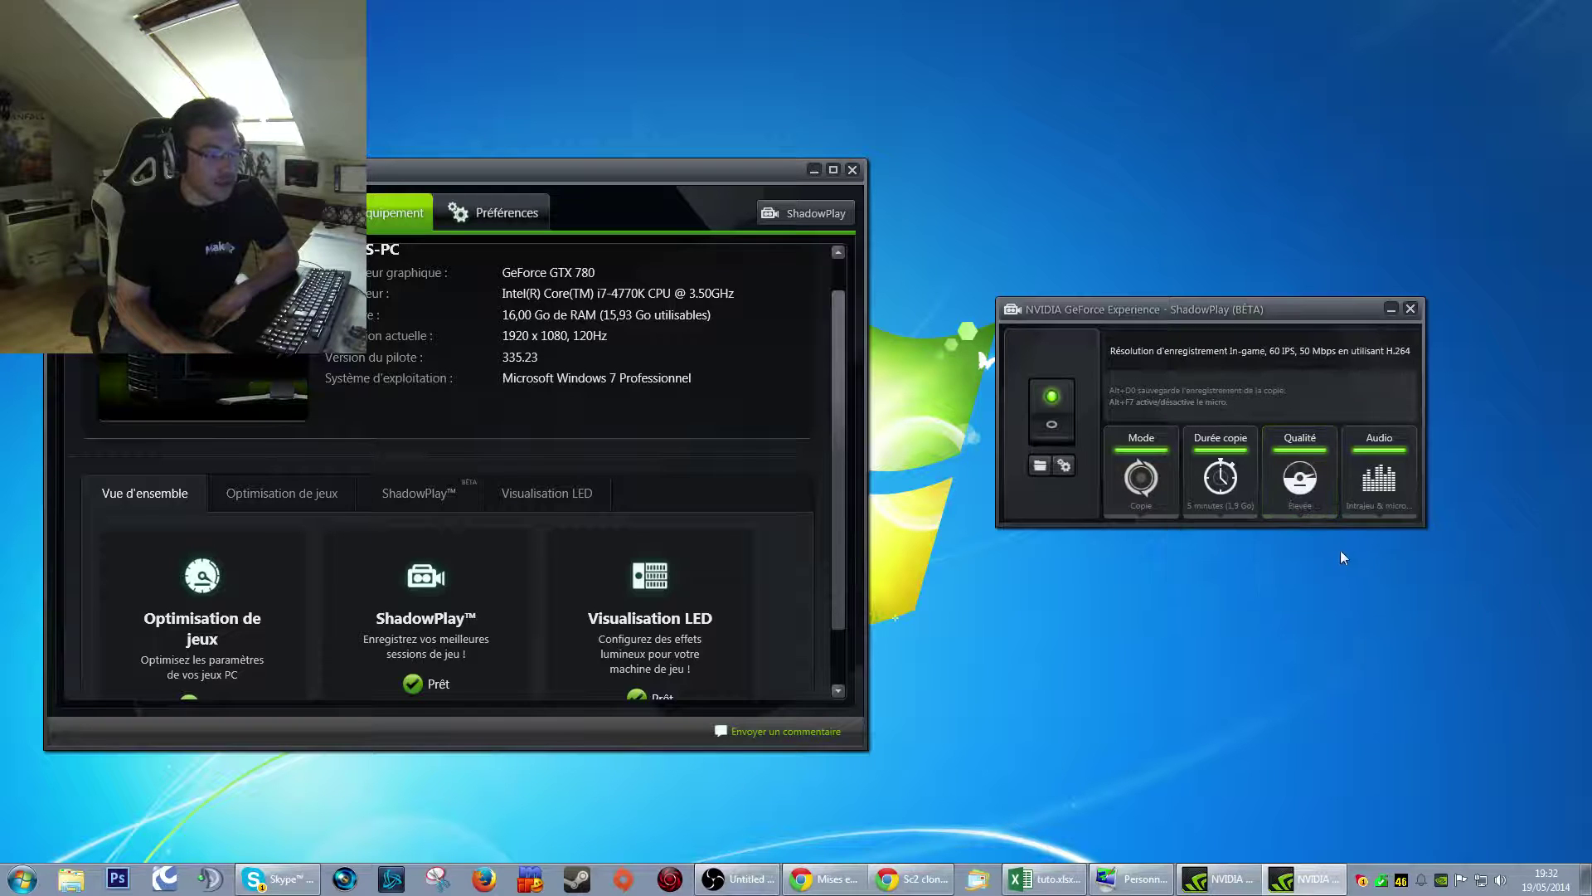
- Set the recording quality to Personnalisé with its custom settings open
{"action": "left_click", "coordinate": [1307, 489]}
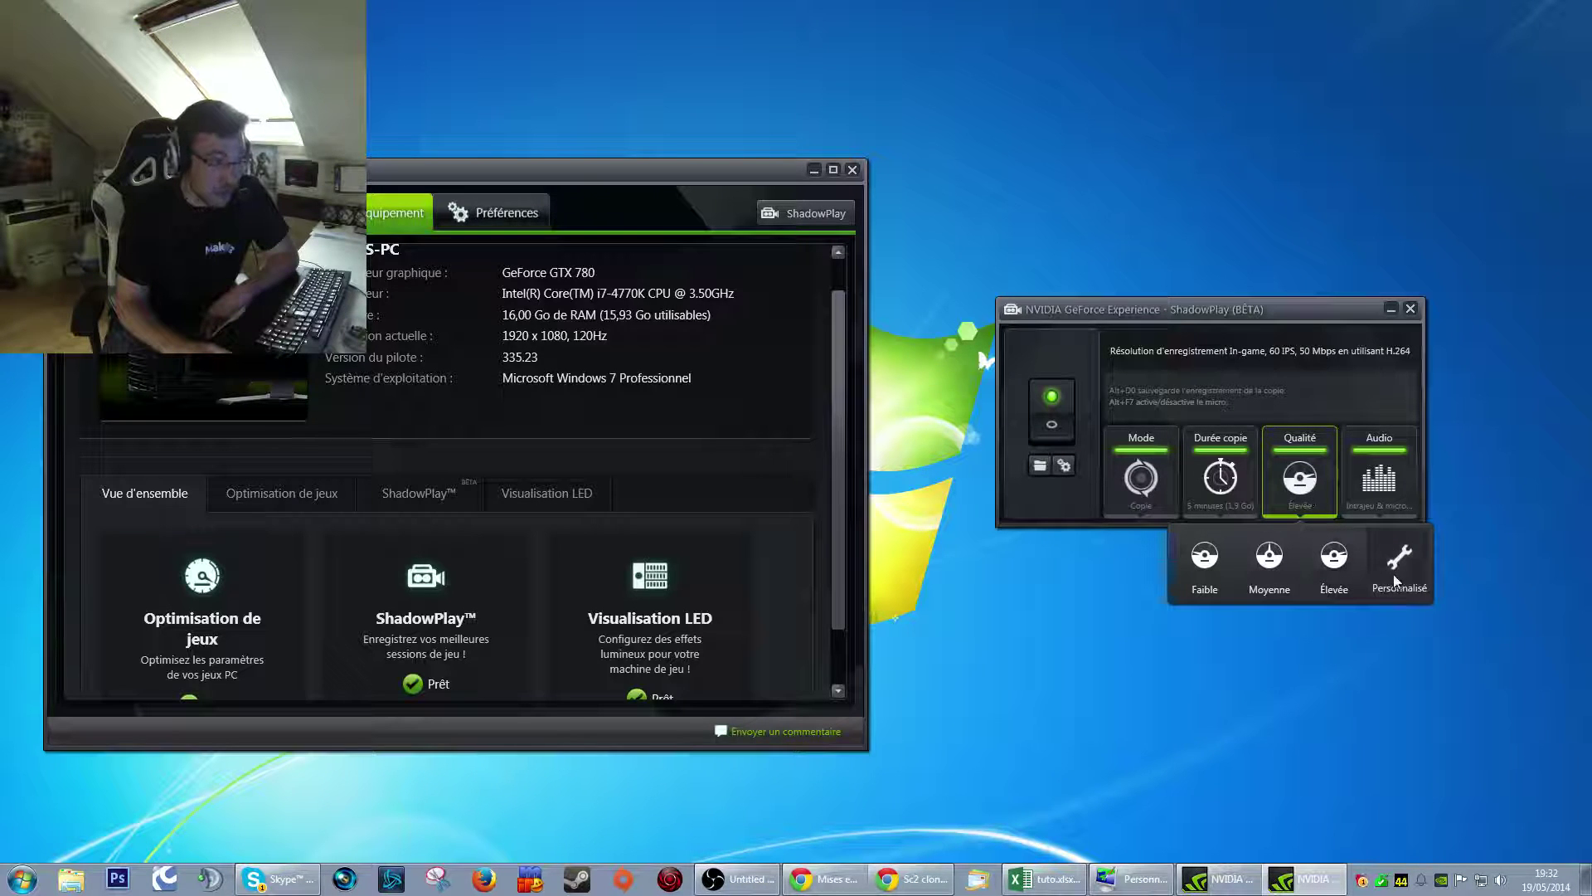
{"action": "left_click", "coordinate": [1395, 566]}
{"action": "left_click", "coordinate": [1302, 489]}
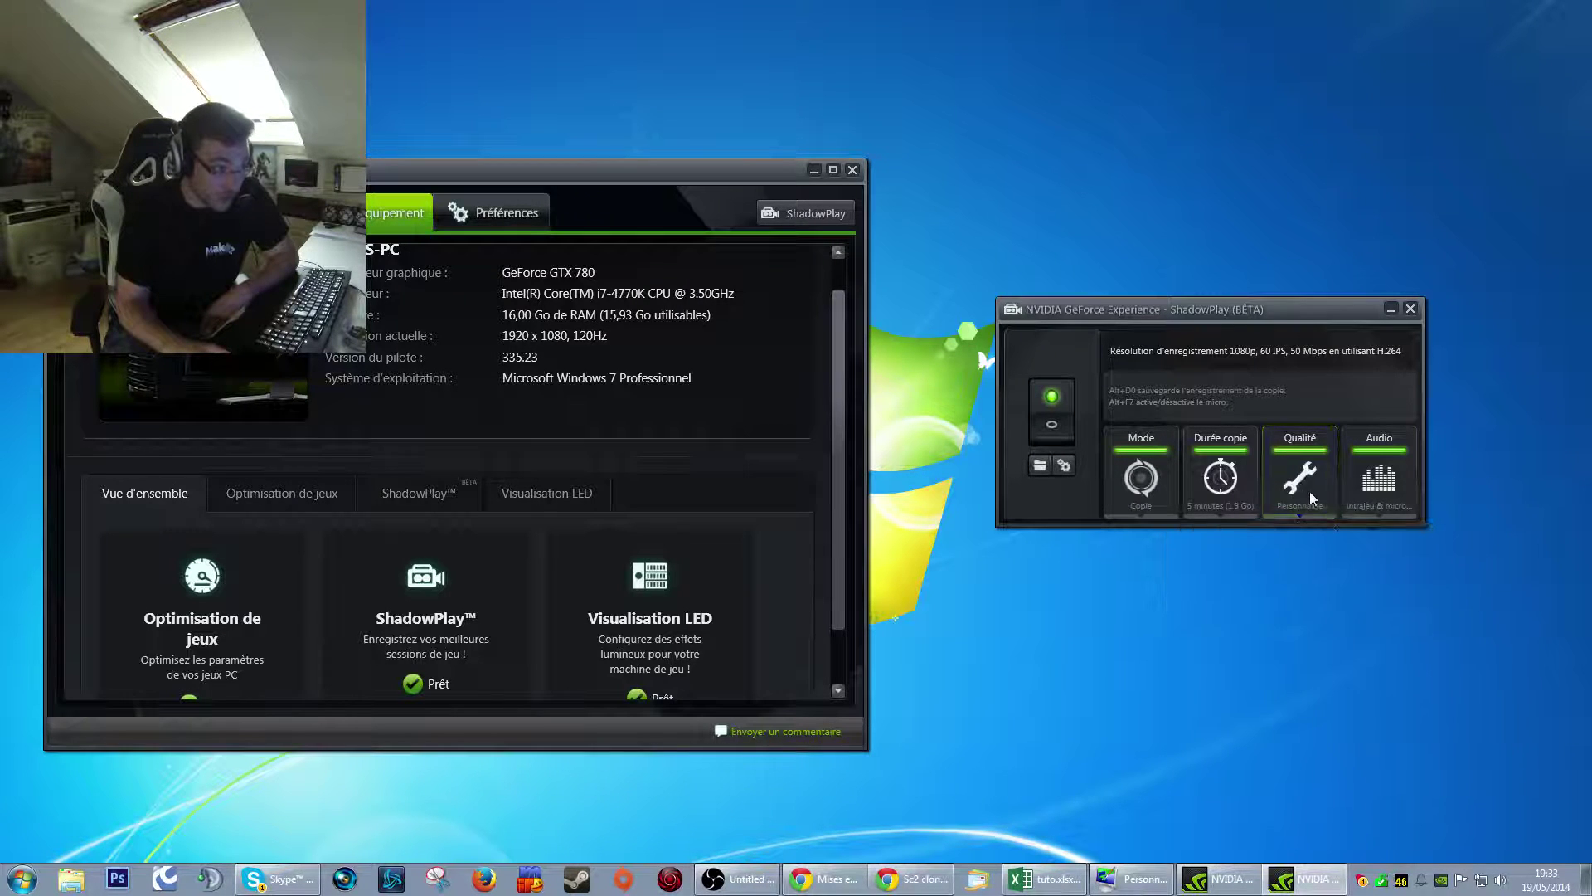
{"action": "left_click", "coordinate": [1398, 557]}
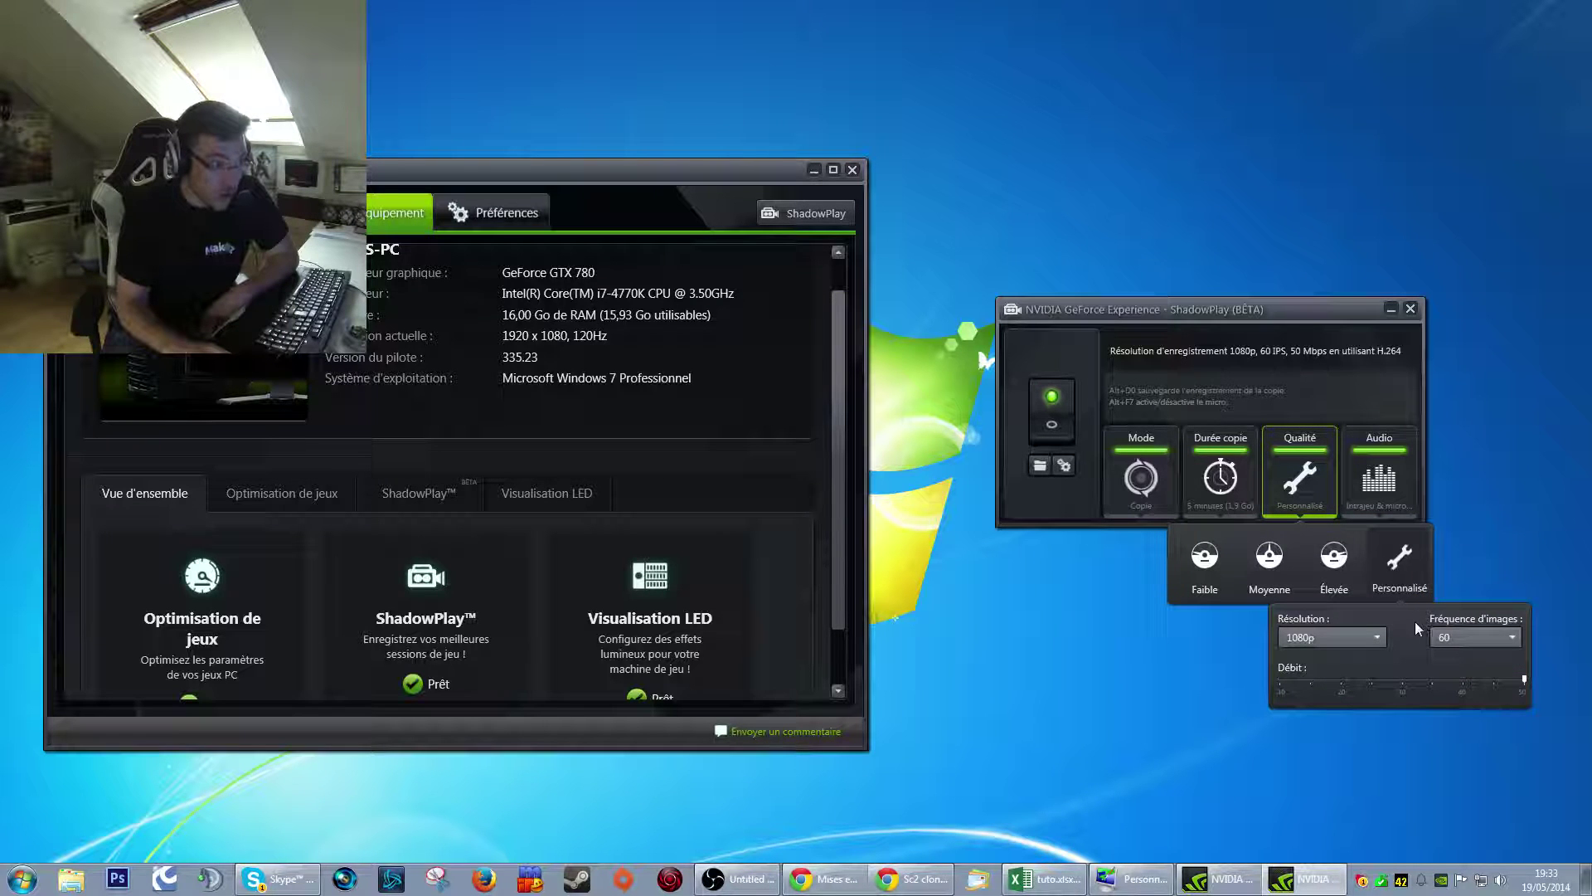
- Check the resolution choices for the custom quality and the audio source options for the recording
{"action": "left_click", "coordinate": [1377, 637]}
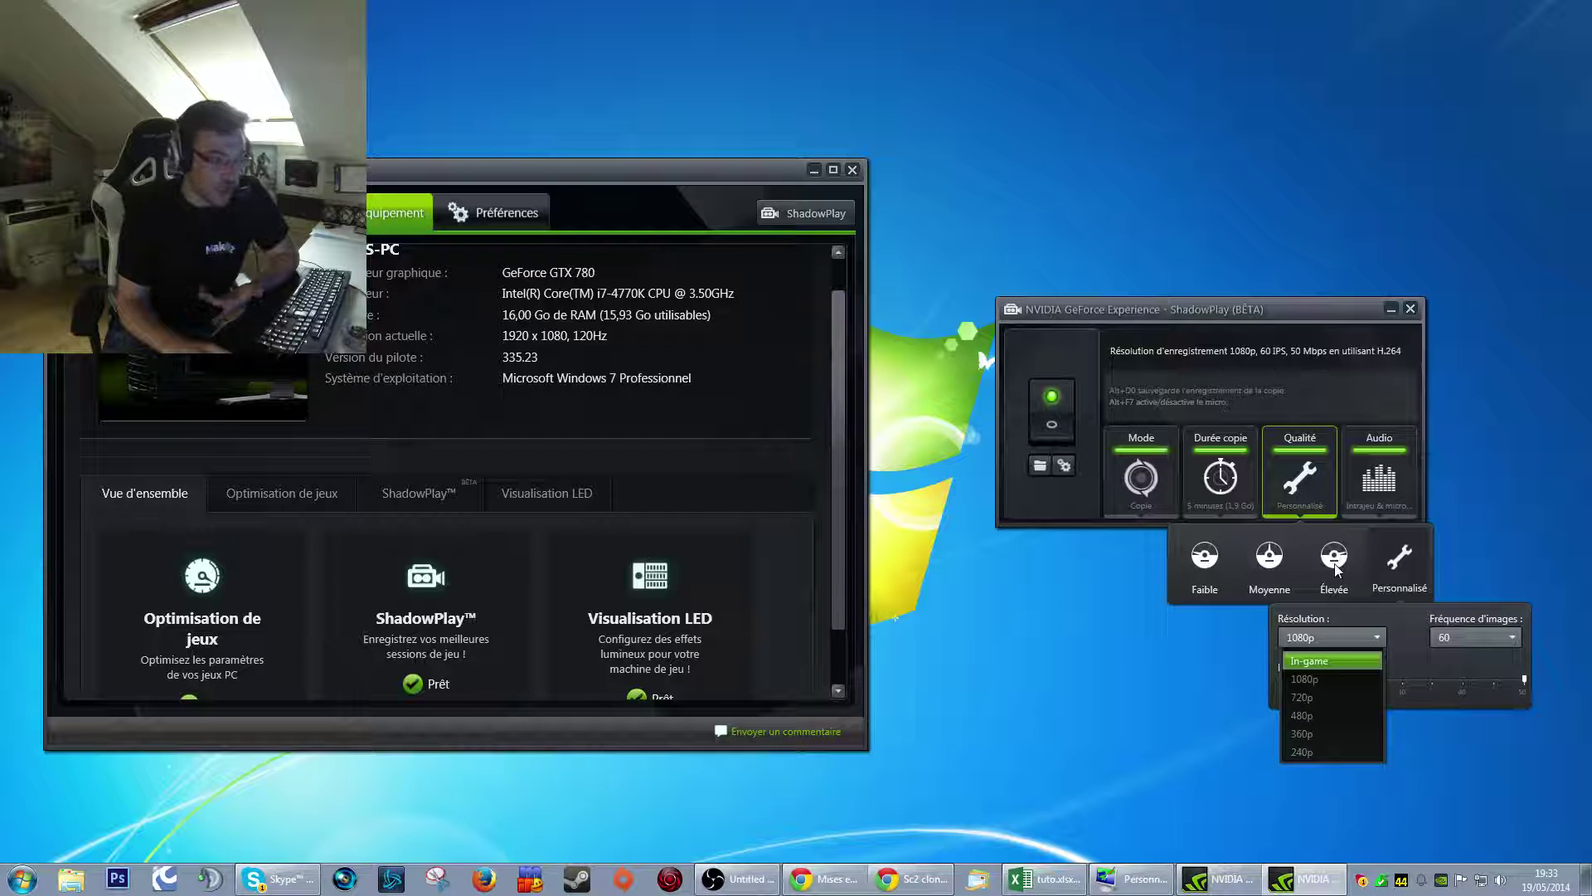
{"action": "left_click", "coordinate": [1379, 398]}
{"action": "left_click", "coordinate": [1379, 487]}
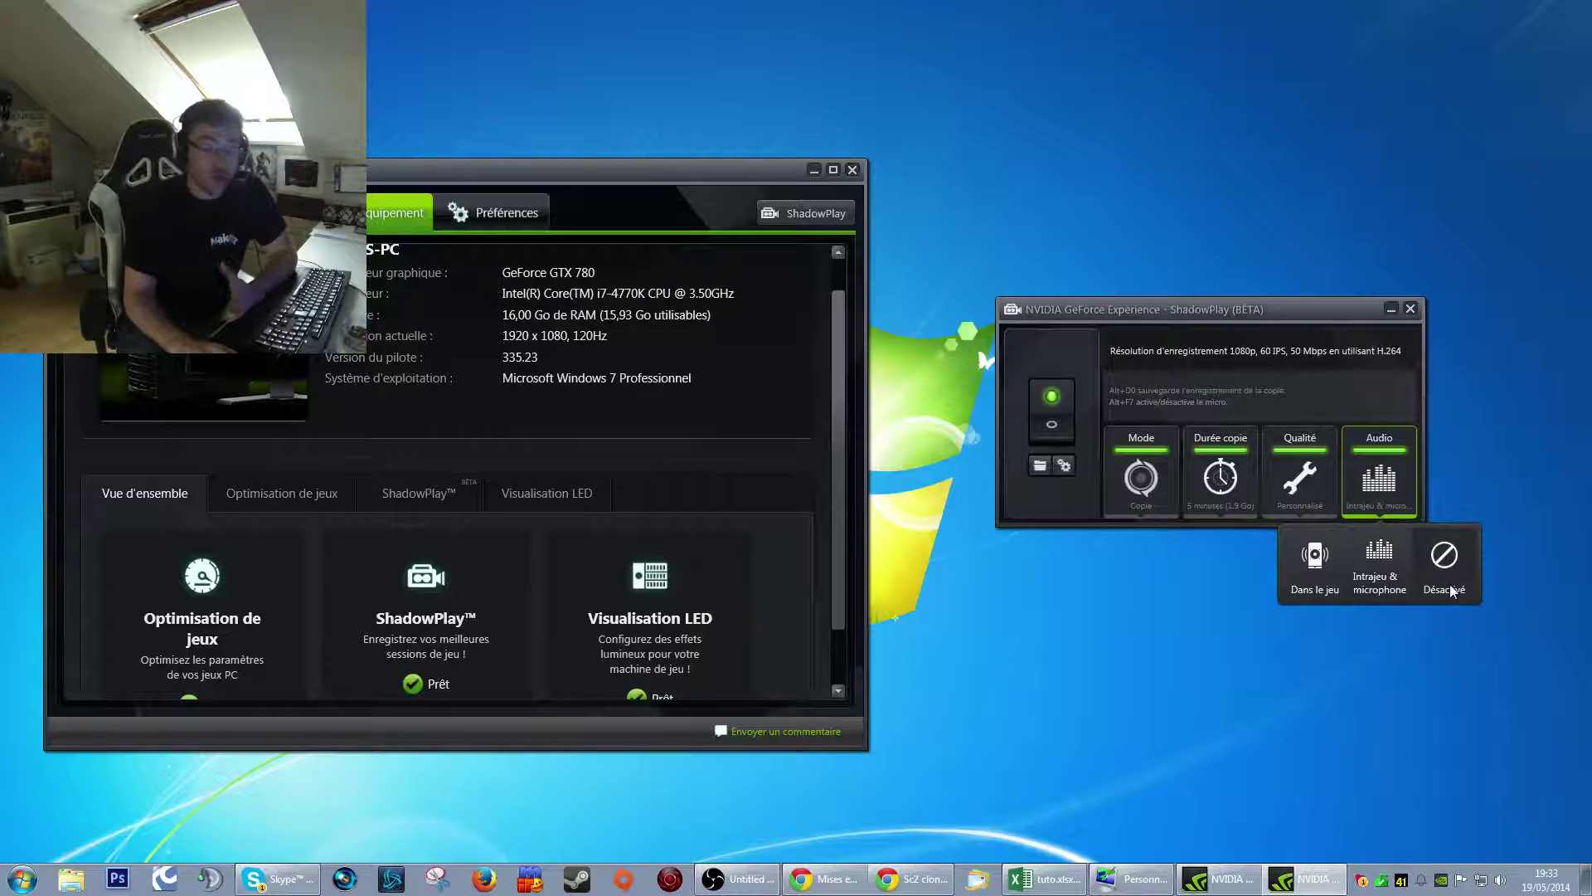
{"action": "left_click", "coordinate": [1381, 393]}
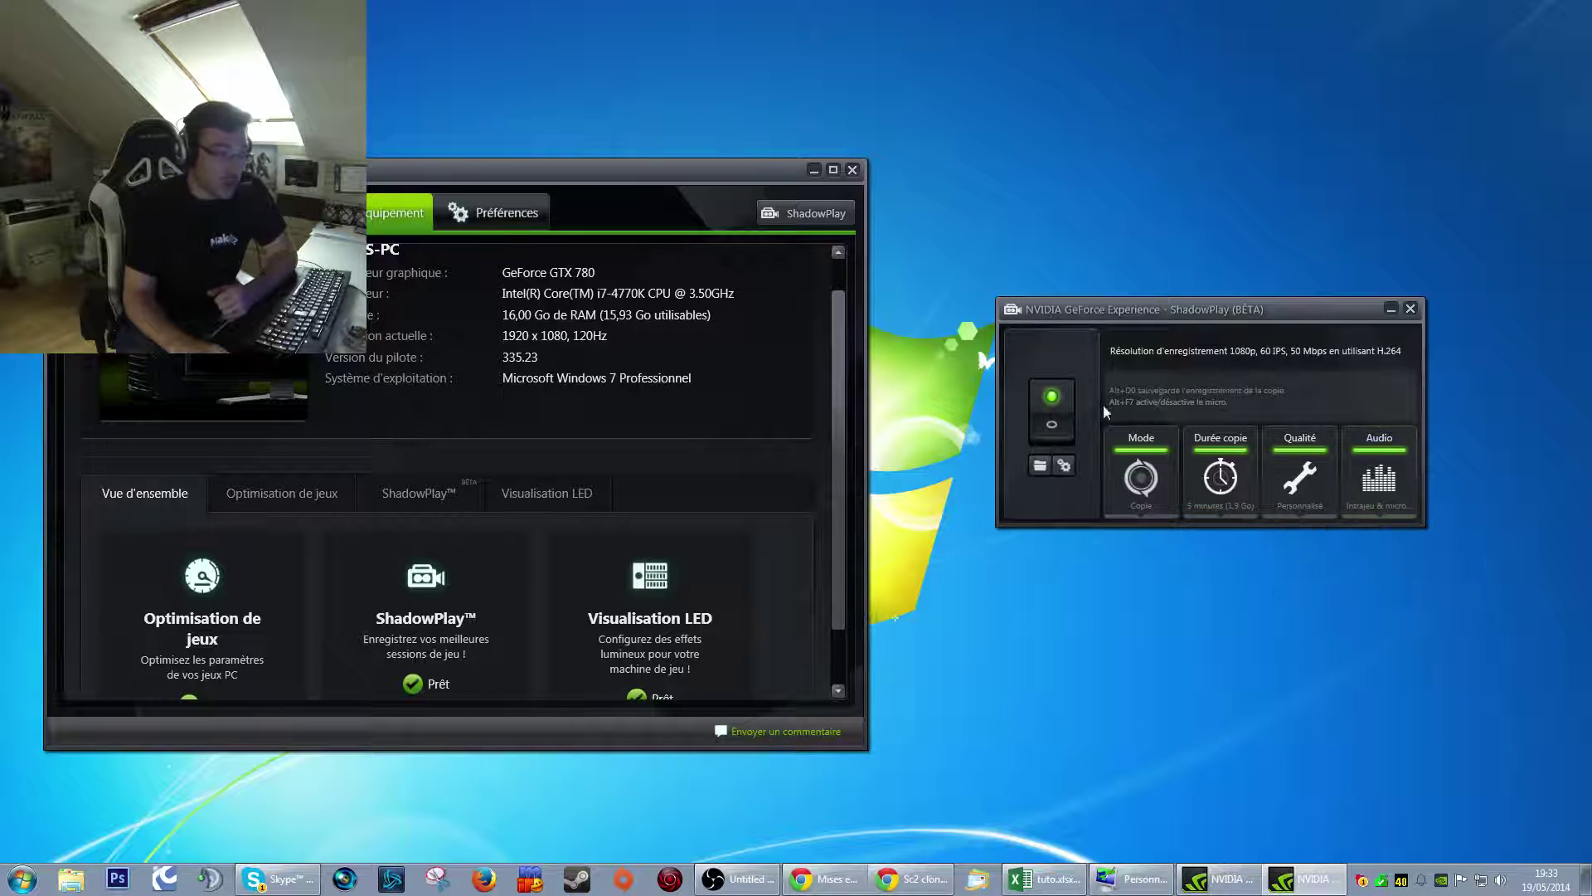
- Open the ShadowPlay preferences, and try the camera overlay in several screen corners before disabling it
{"action": "left_click", "coordinate": [1069, 468]}
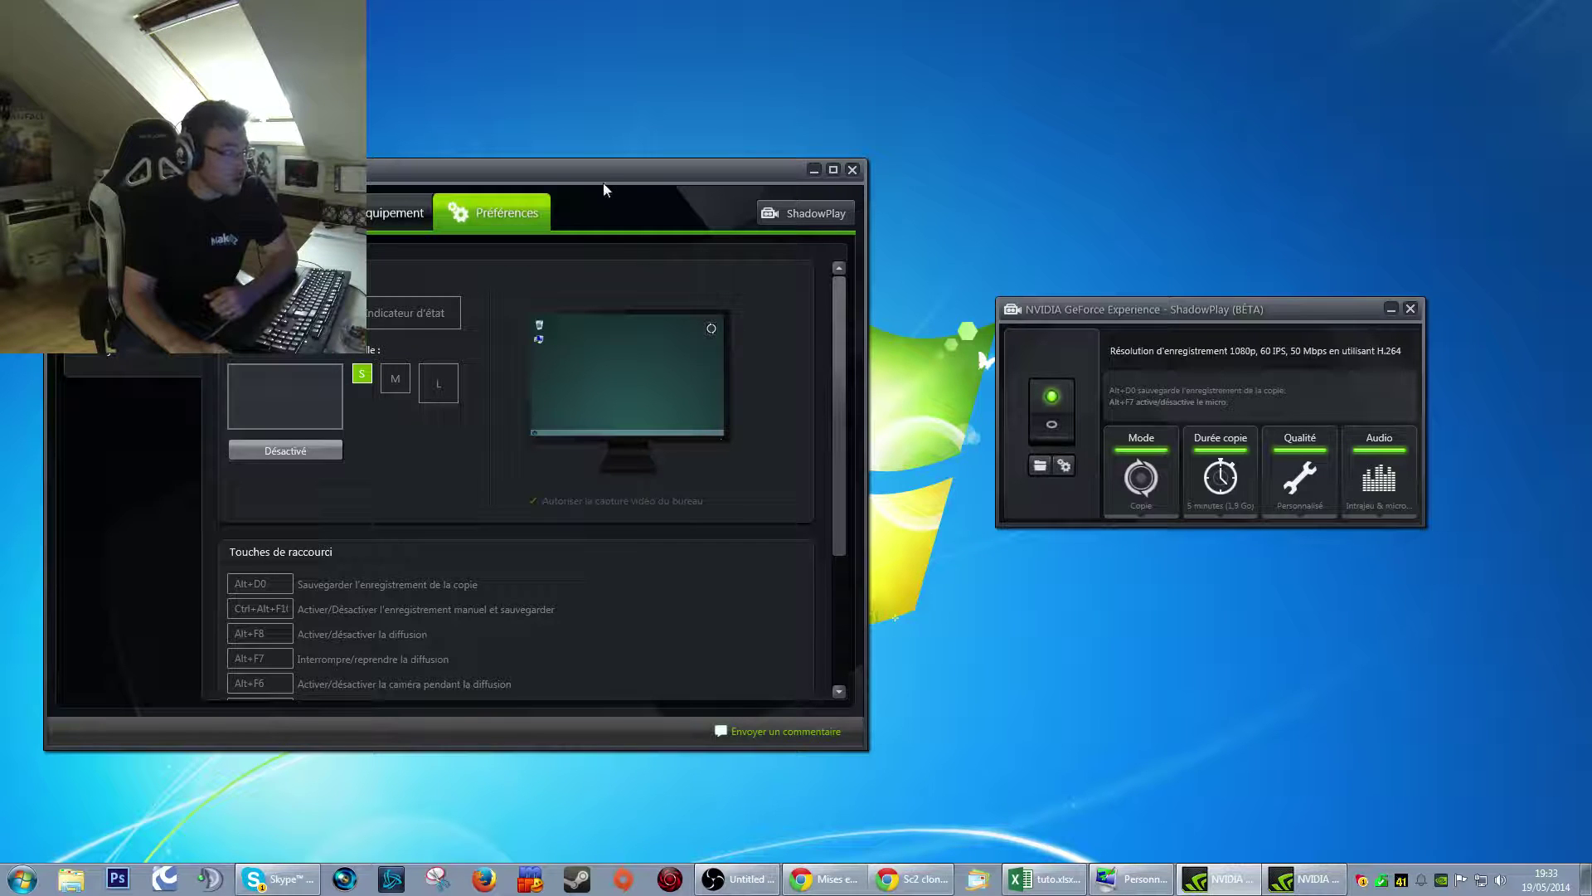
{"action": "left_click_drag", "start_coordinate": [604, 174], "coordinate": [1003, 126]}
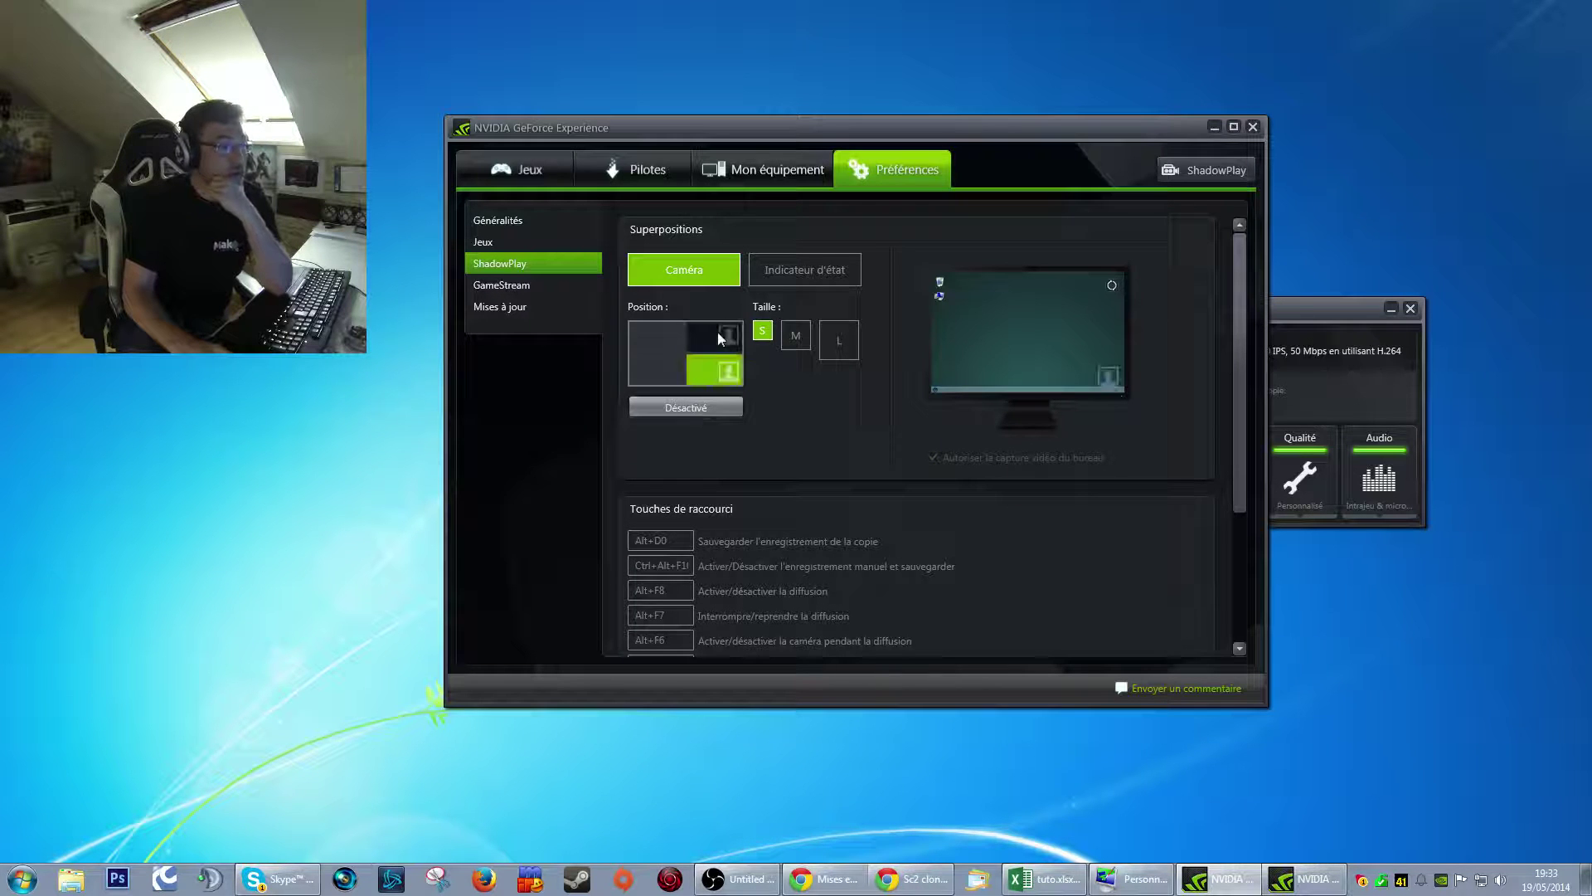
{"action": "left_click", "coordinate": [652, 338]}
{"action": "left_click", "coordinate": [656, 376]}
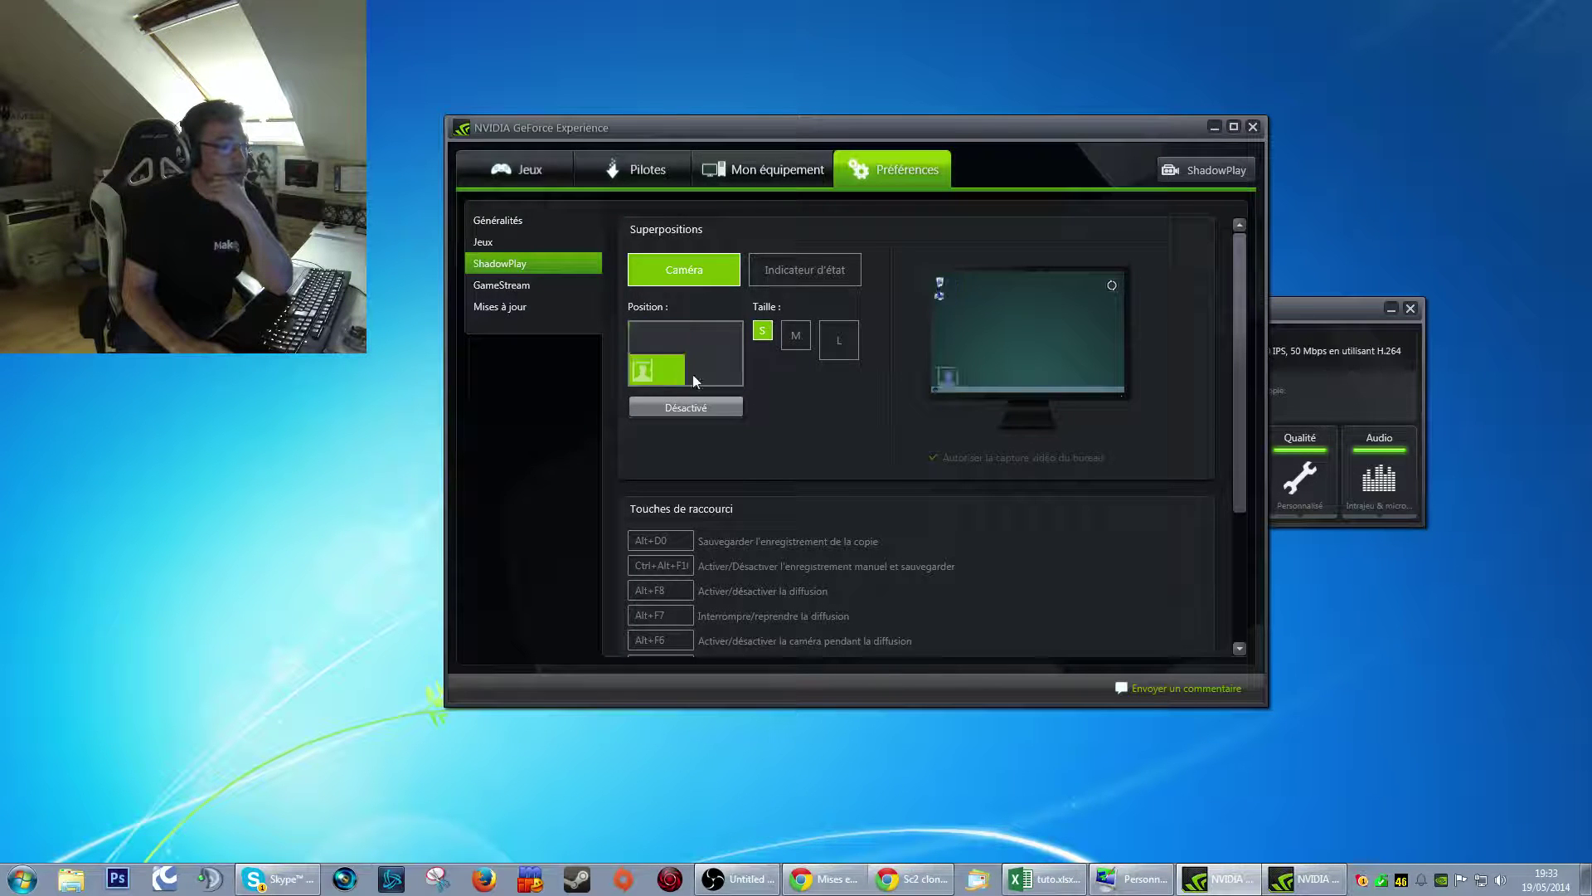
{"action": "left_click", "coordinate": [705, 375]}
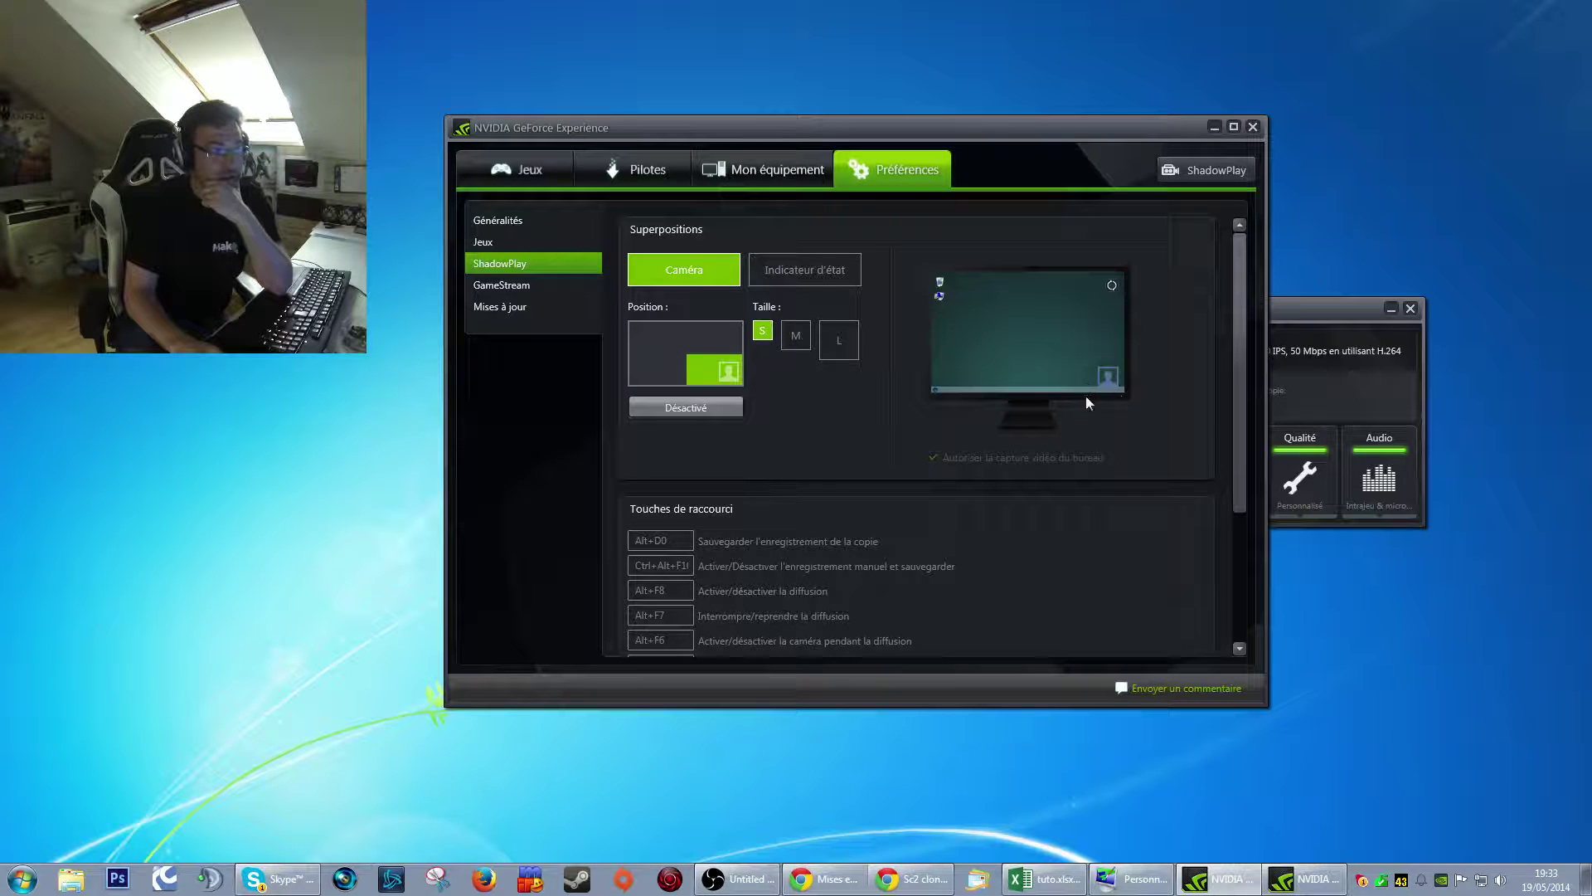
{"action": "left_click", "coordinate": [724, 341]}
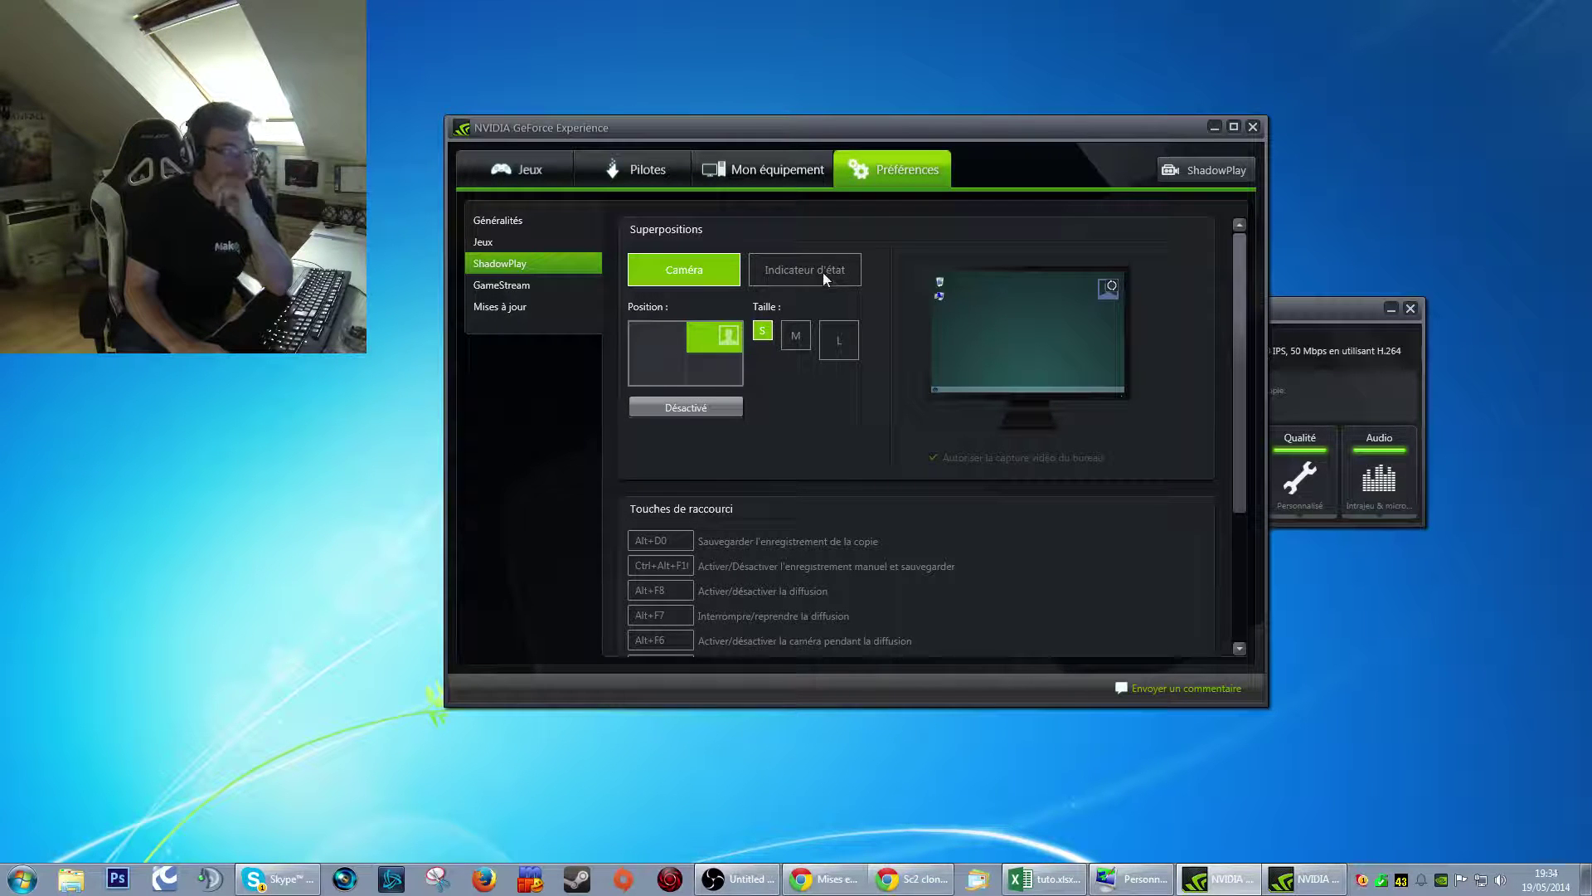
{"action": "left_click", "coordinate": [705, 409]}
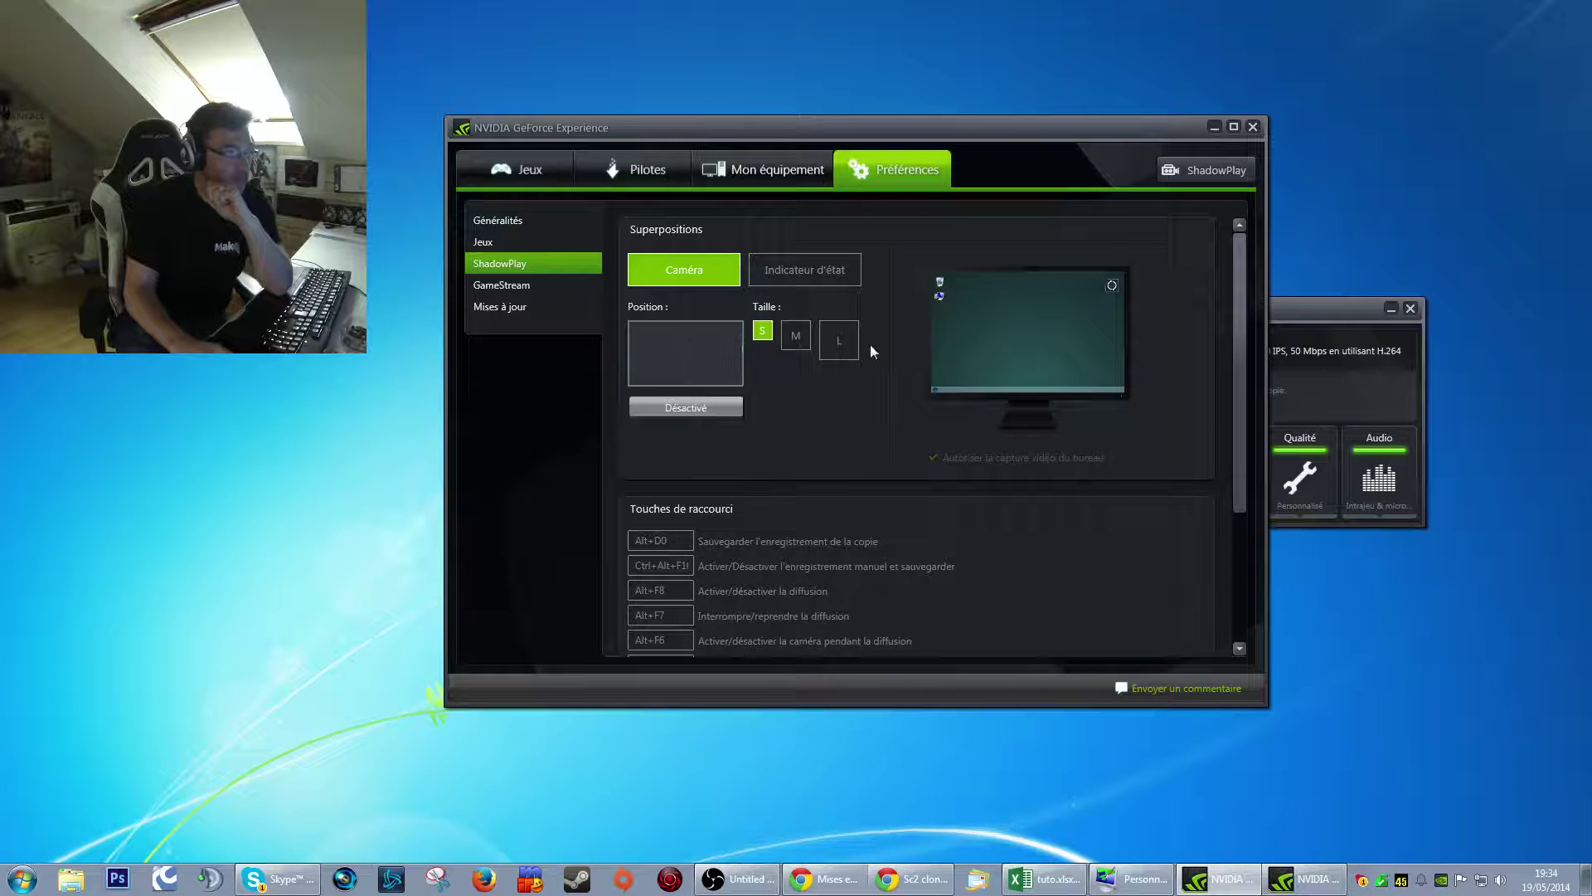
- Try the status indicator overlay in different screen corners, ending with the upper-right corner
{"action": "left_click", "coordinate": [806, 272]}
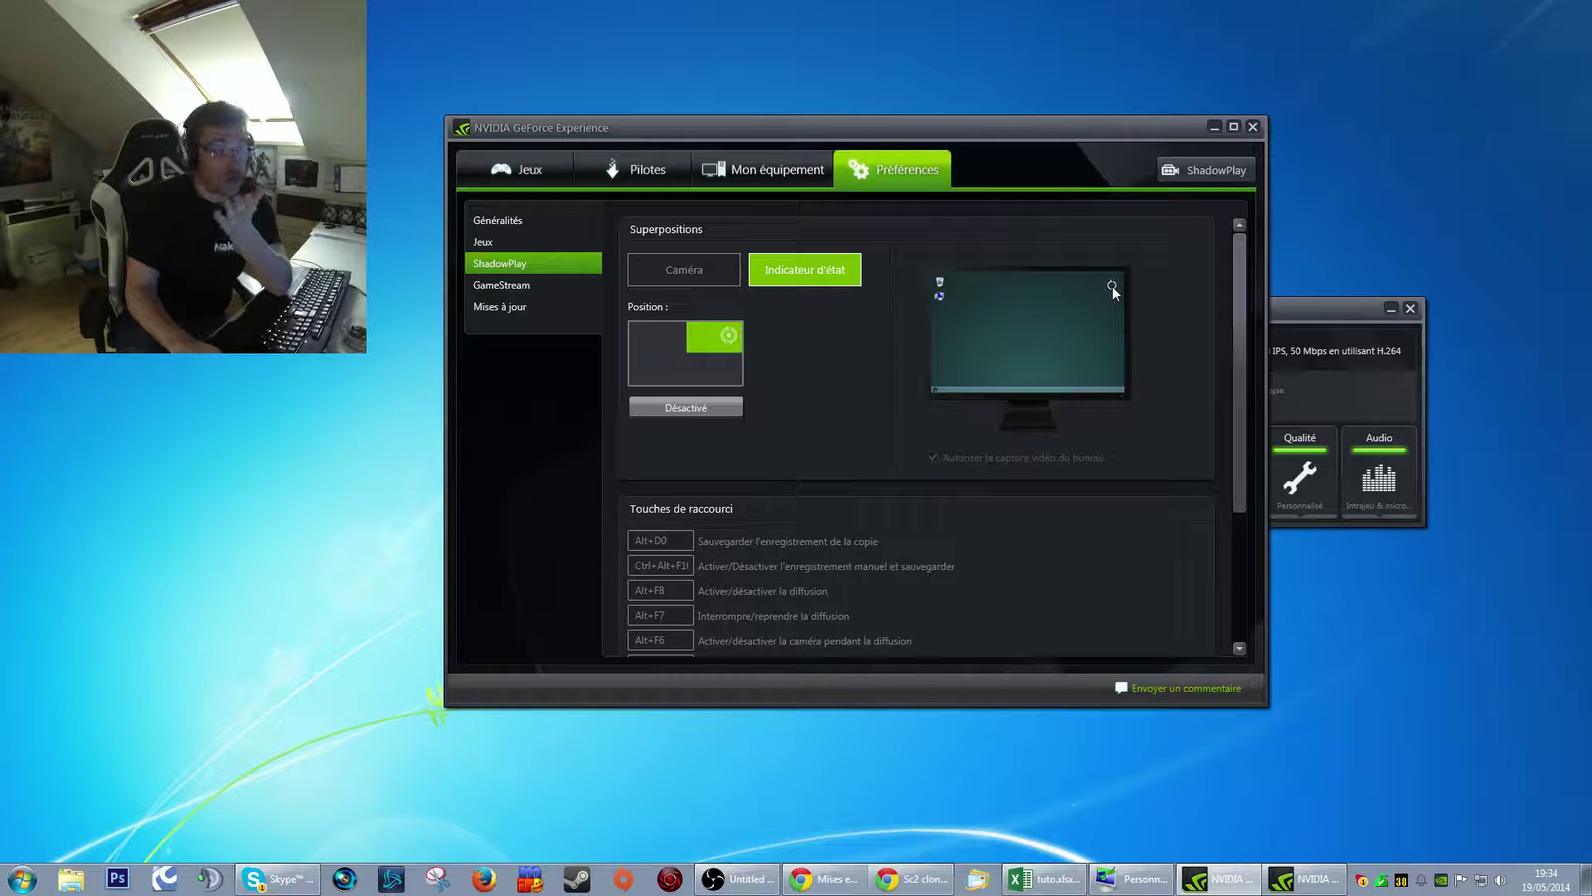
{"action": "left_click", "coordinate": [711, 367]}
{"action": "left_click", "coordinate": [657, 370]}
{"action": "left_click", "coordinate": [681, 331]}
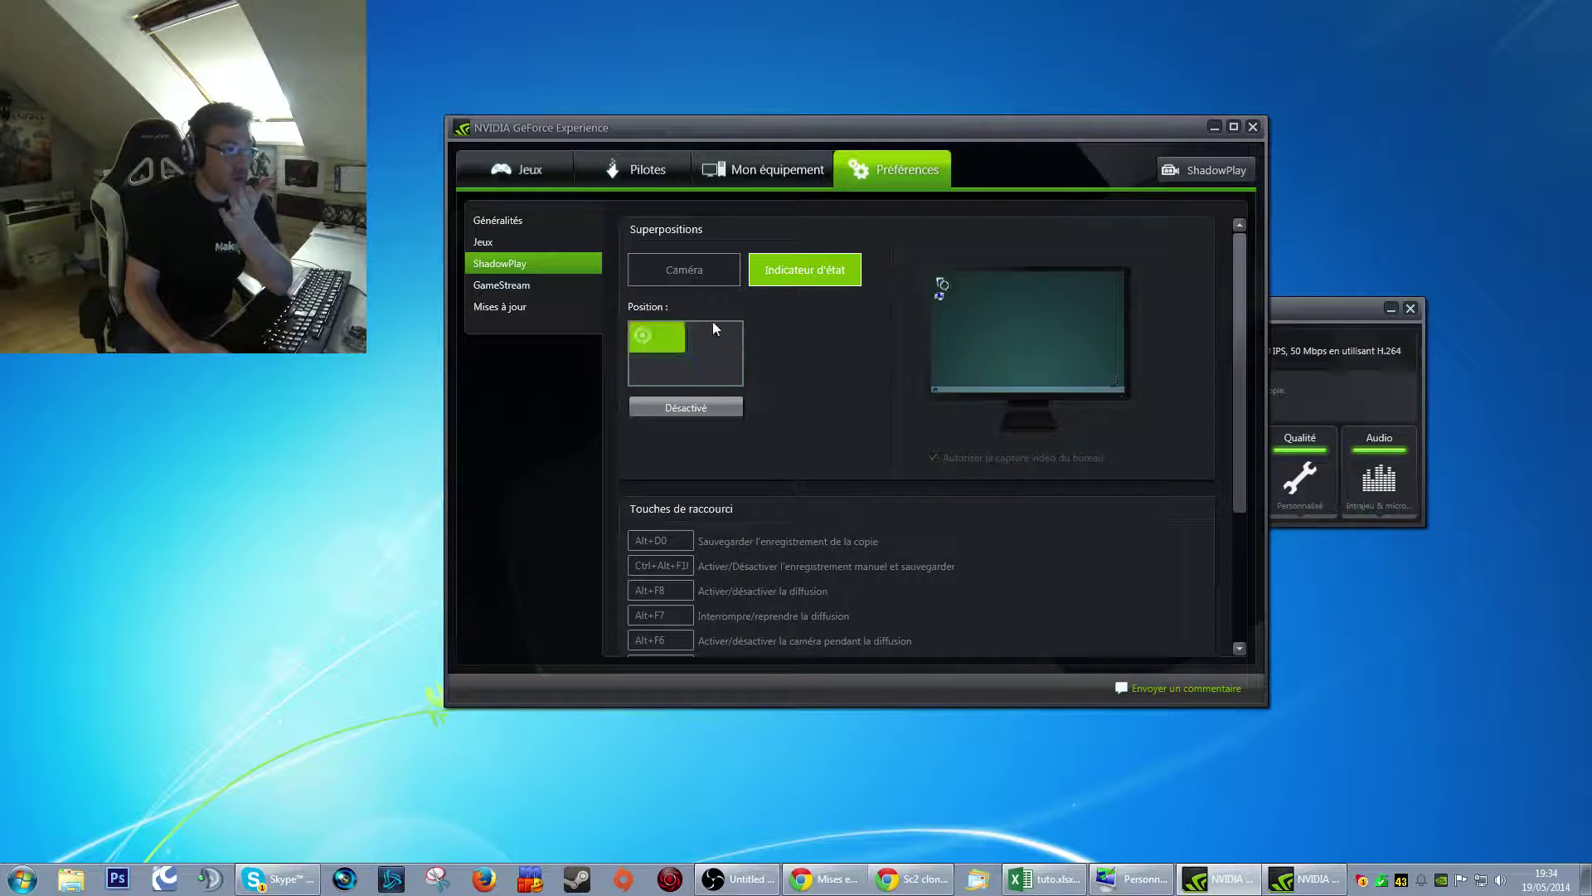
{"action": "left_click", "coordinate": [725, 358]}
{"action": "left_click", "coordinate": [723, 333]}
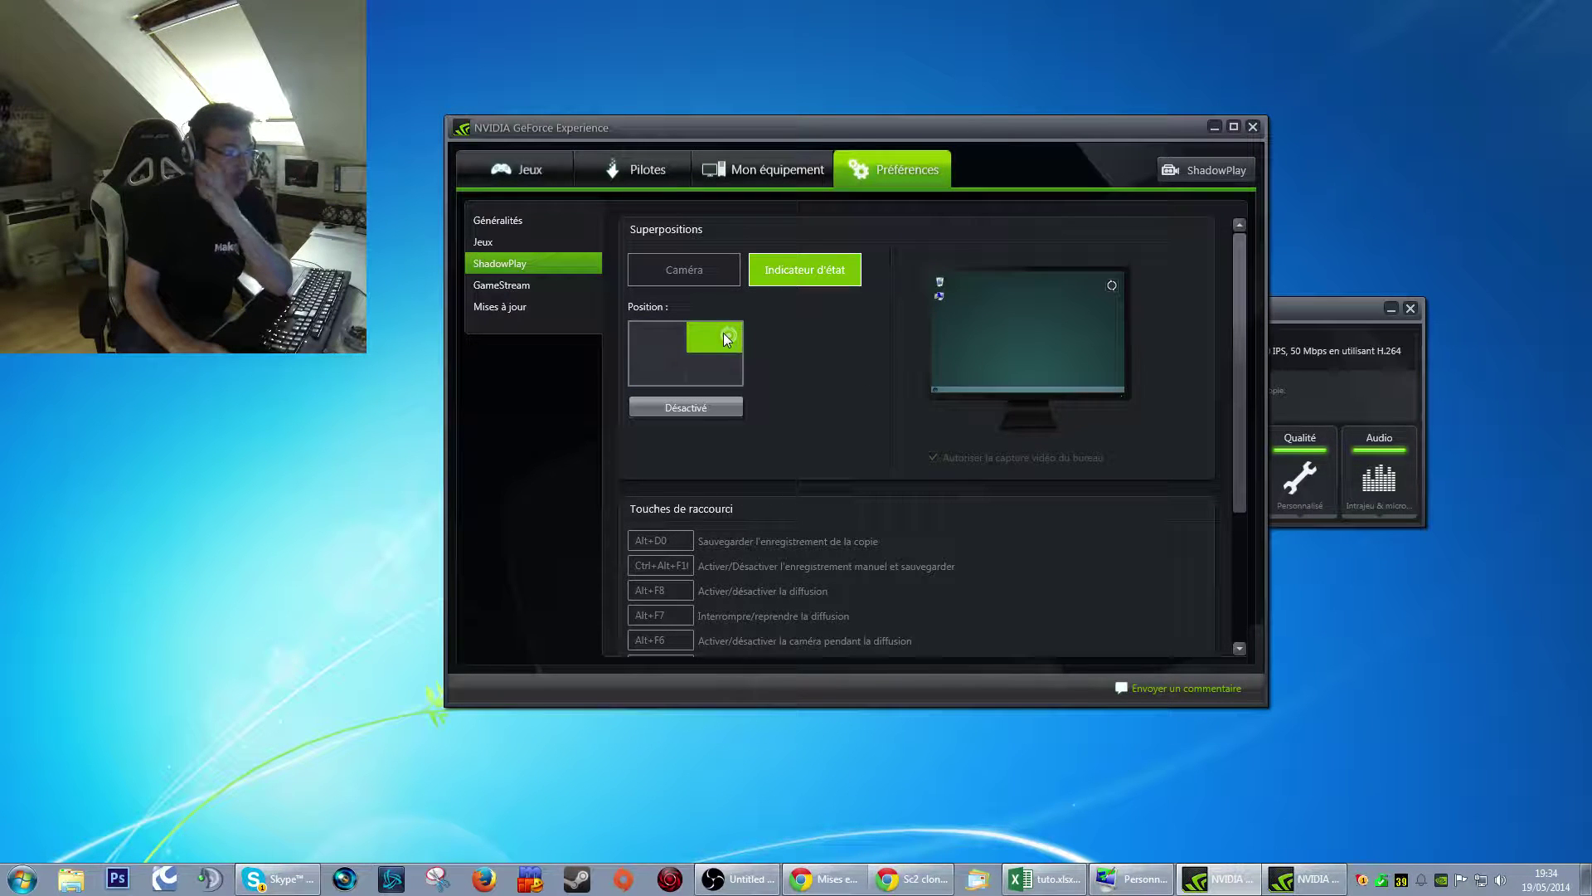
- Try to toggle desktop video capture, and apply the Windows 7 Aero theme in the desktop personalization settings
{"action": "left_click", "coordinate": [934, 458]}
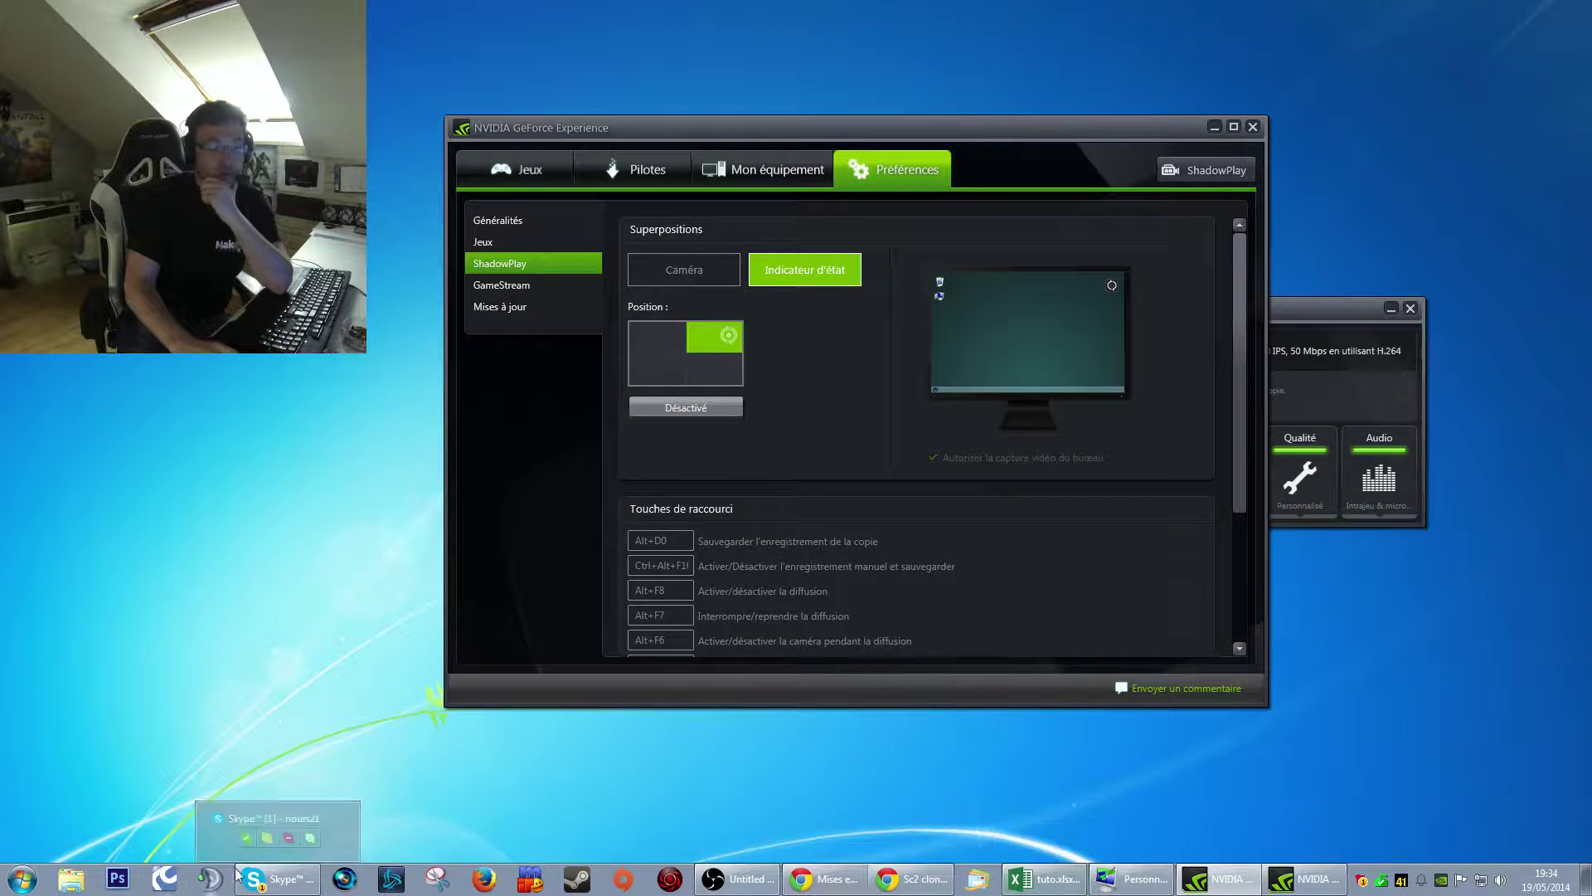
{"action": "right_click", "coordinate": [191, 585]}
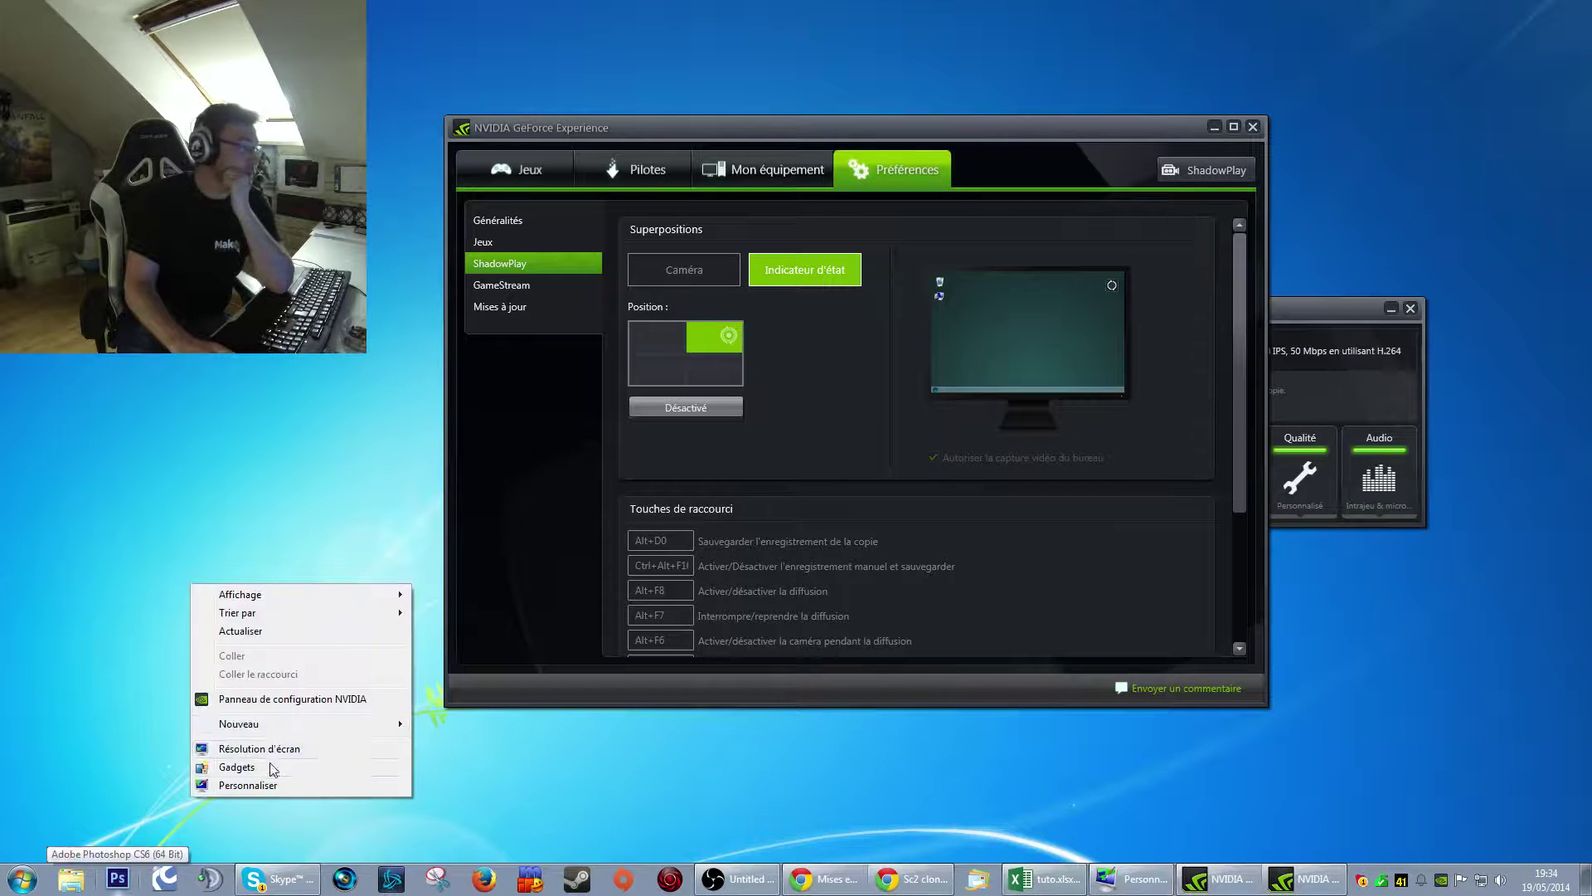
{"action": "left_click", "coordinate": [272, 785]}
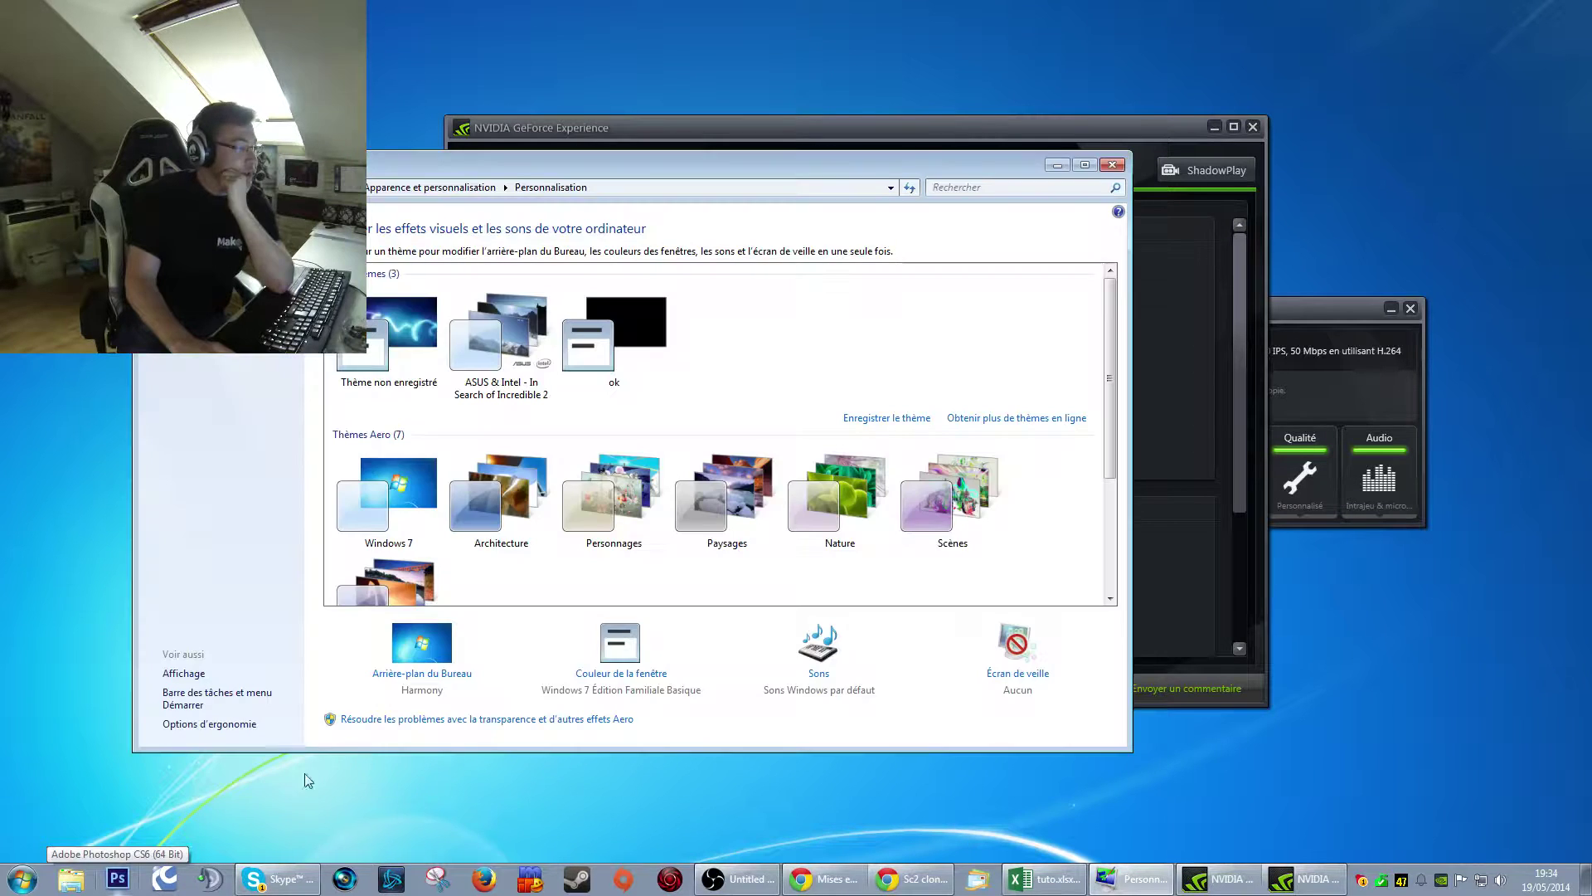
{"action": "left_click", "coordinate": [406, 504]}
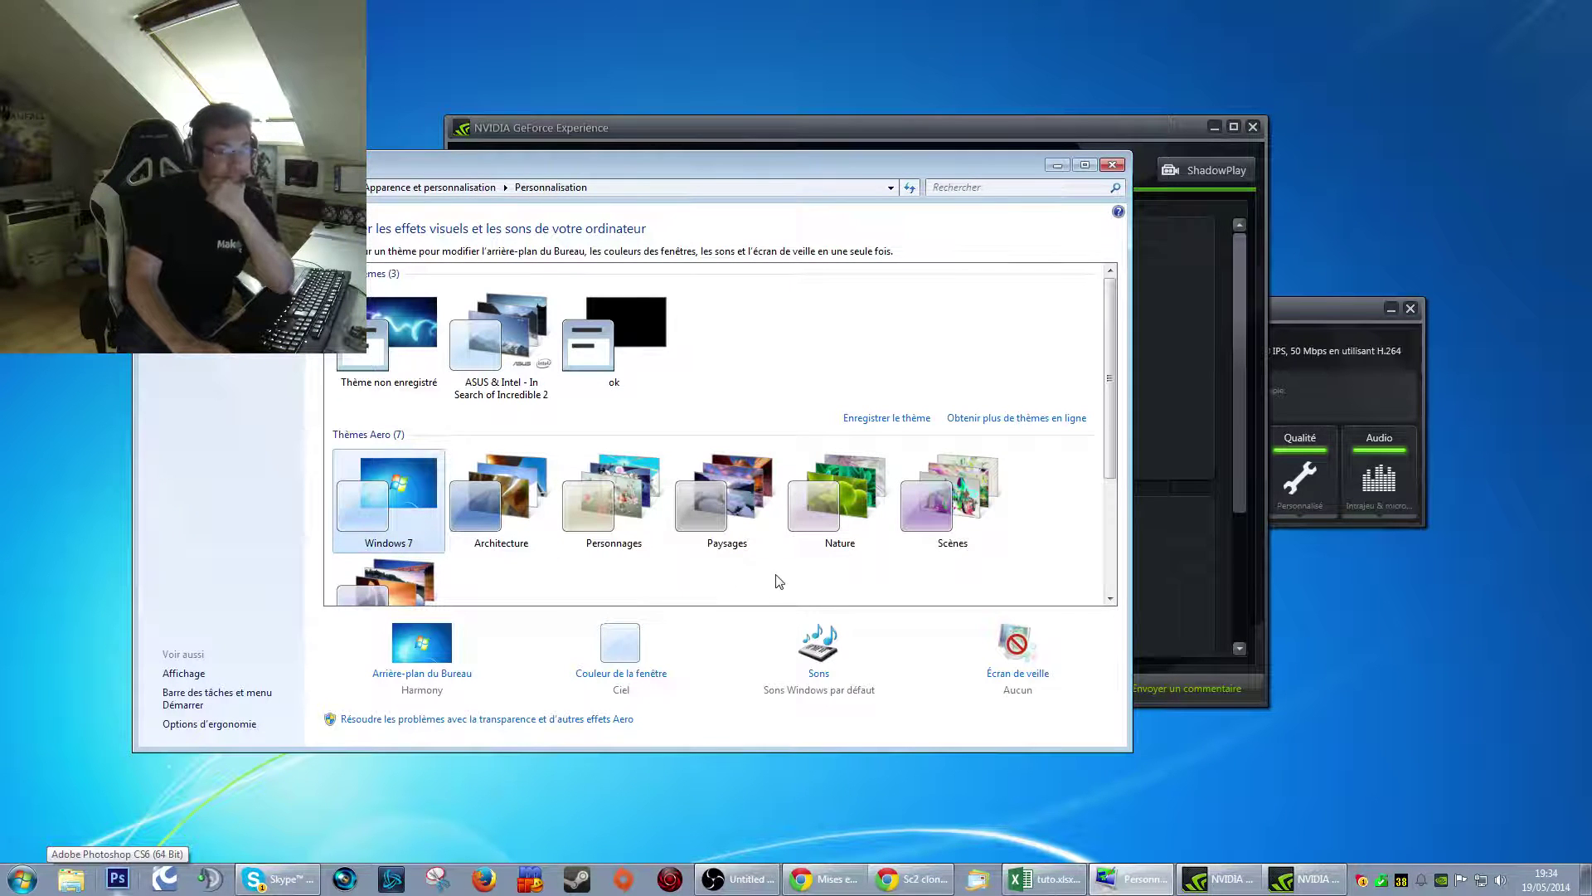
{"action": "left_click", "coordinate": [1057, 164]}
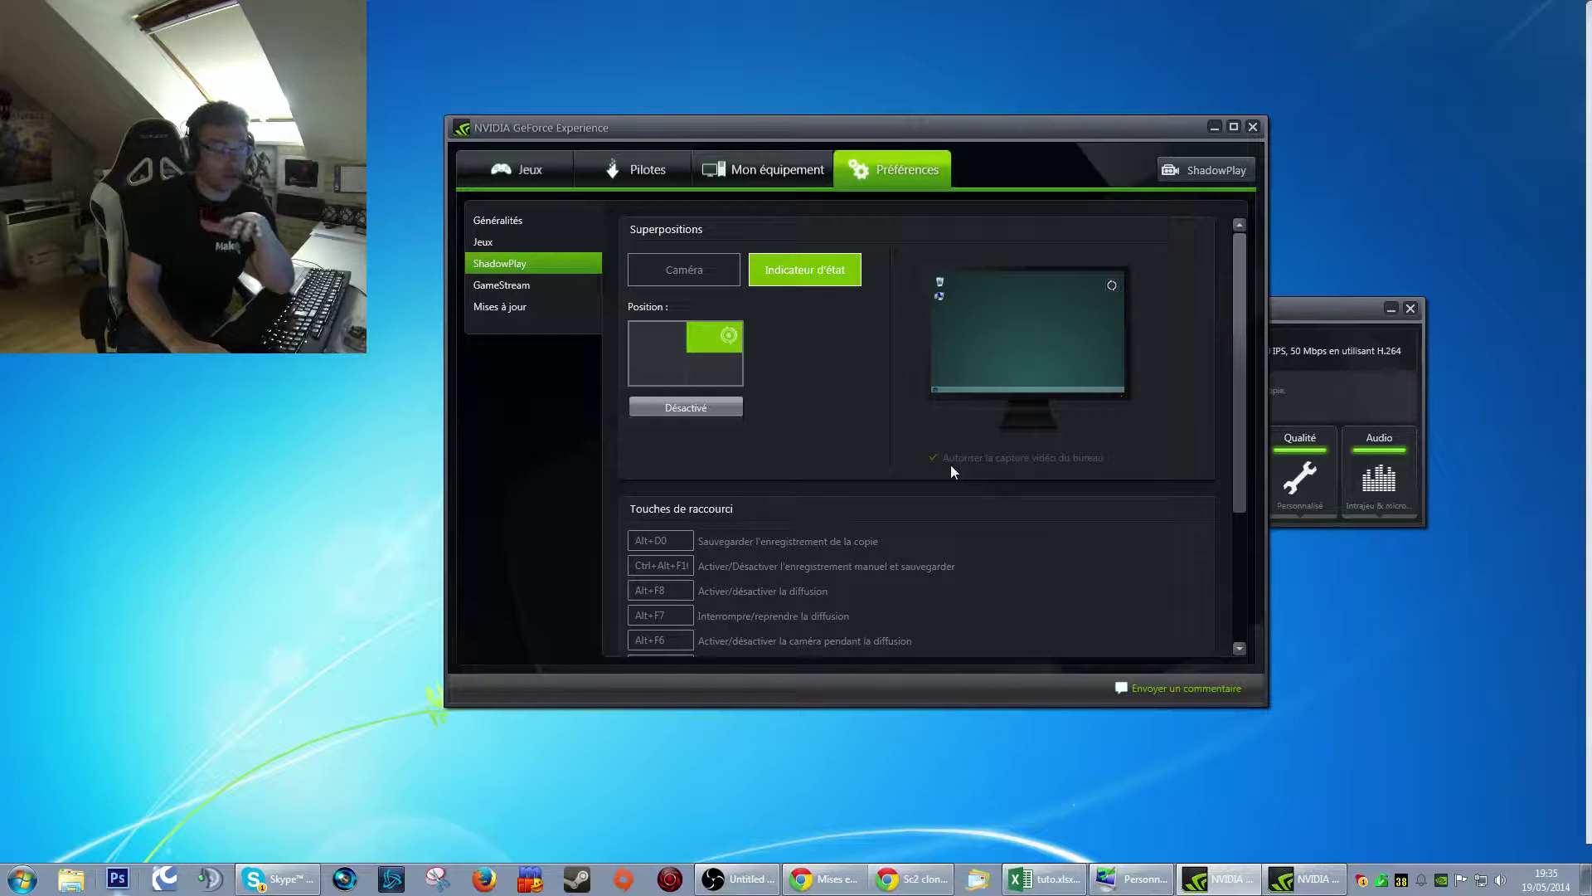
- Review ShadowPlay's shortcut keys and the folders for recordings and temporary files
{"action": "left_click_drag", "start_coordinate": [1239, 297], "coordinate": [1241, 377]}
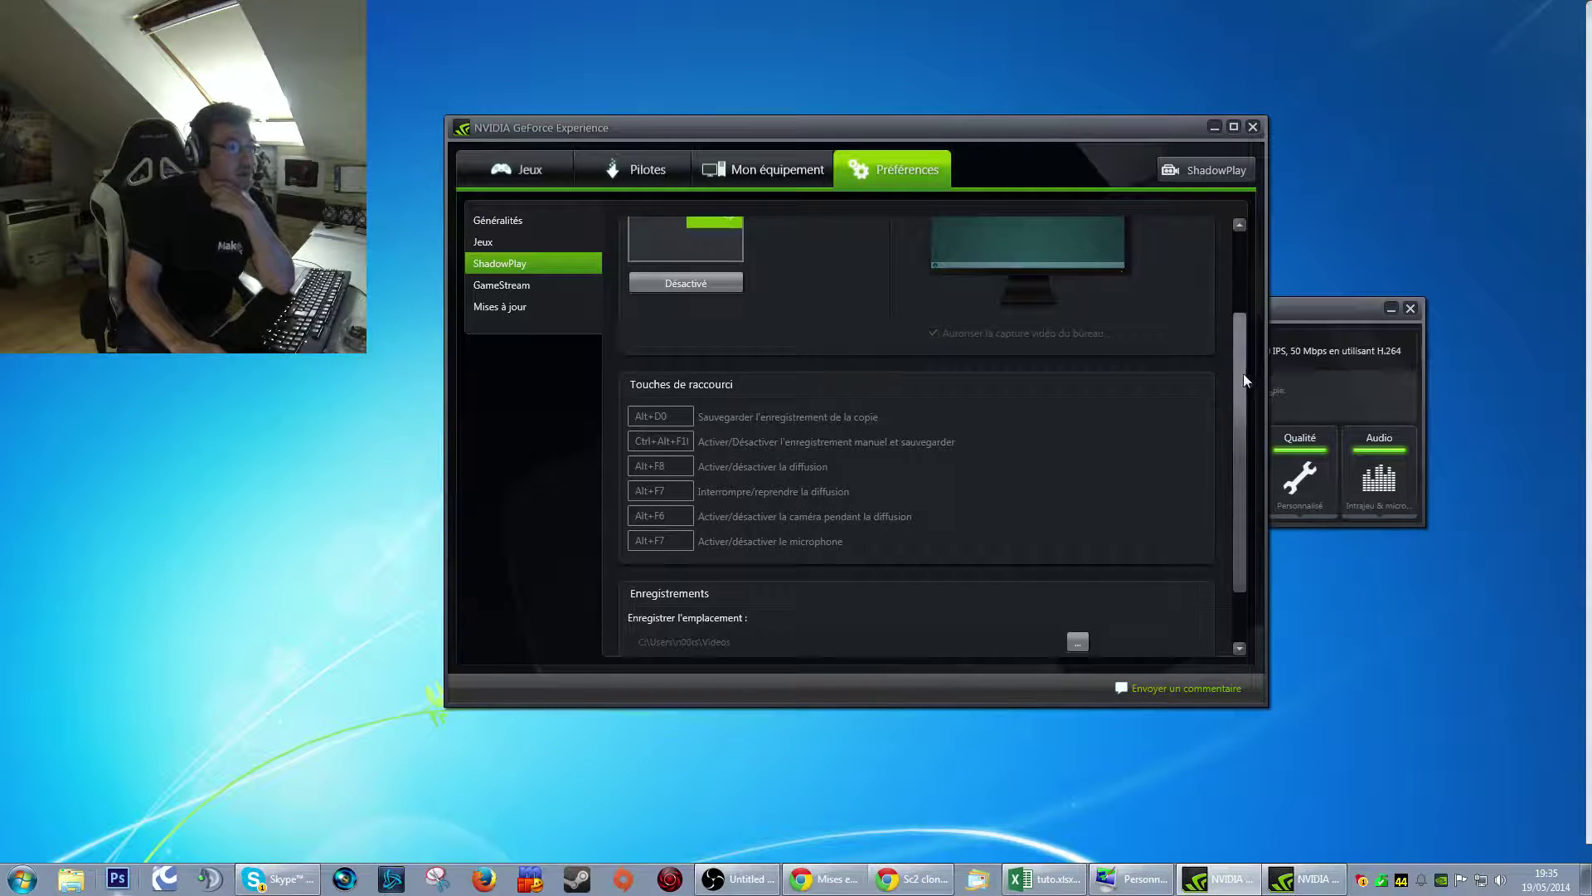
{"action": "left_click_drag", "start_coordinate": [1240, 373], "coordinate": [1240, 476]}
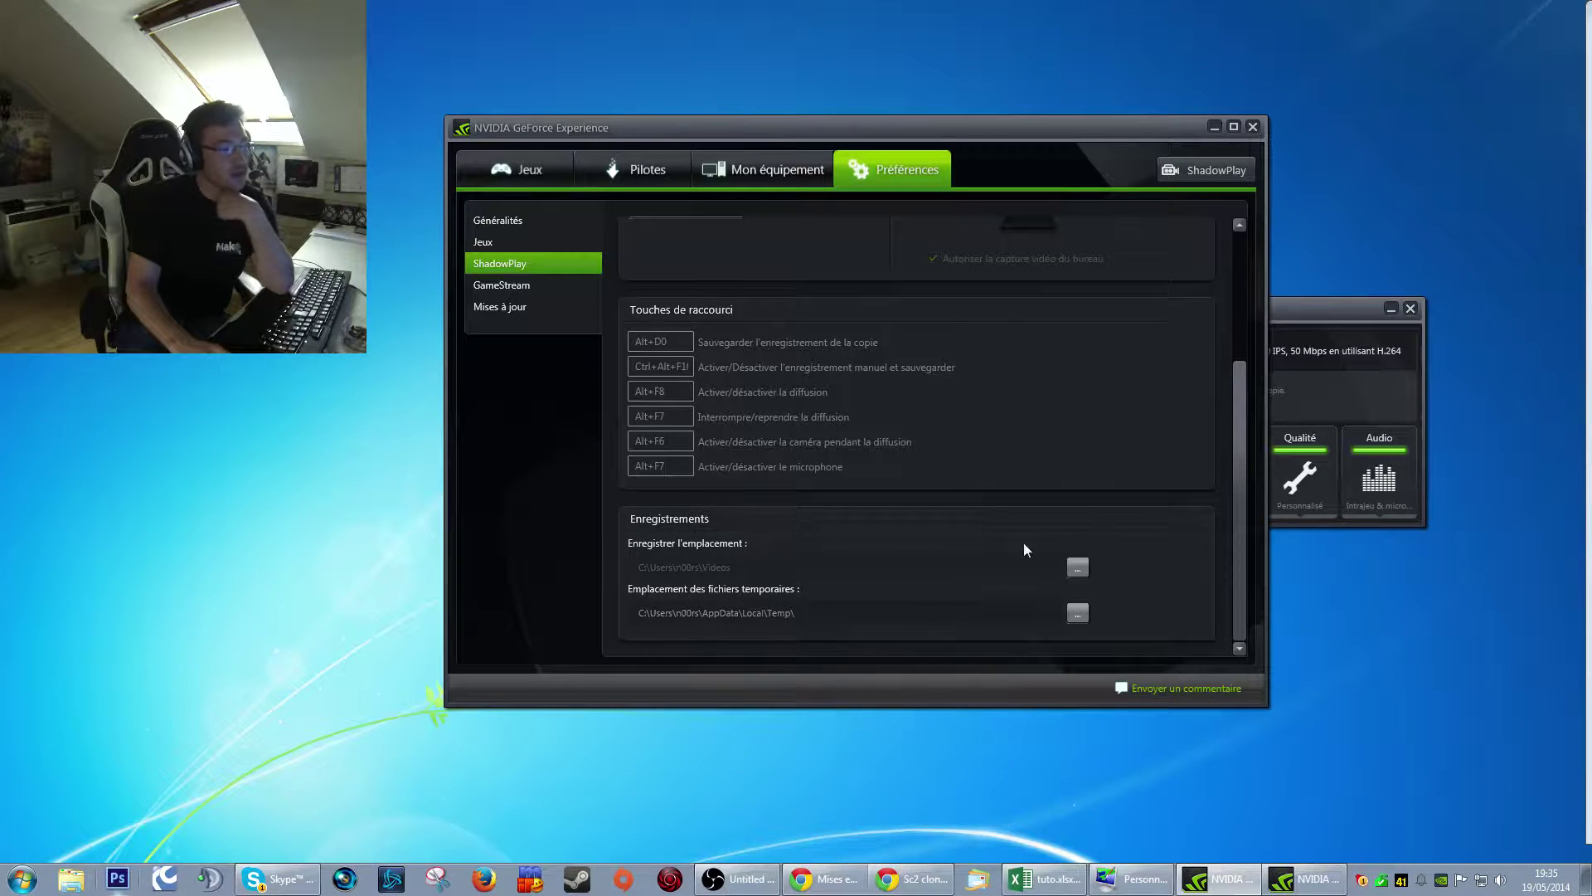
{"action": "left_click_drag", "start_coordinate": [1236, 489], "coordinate": [1246, 304]}
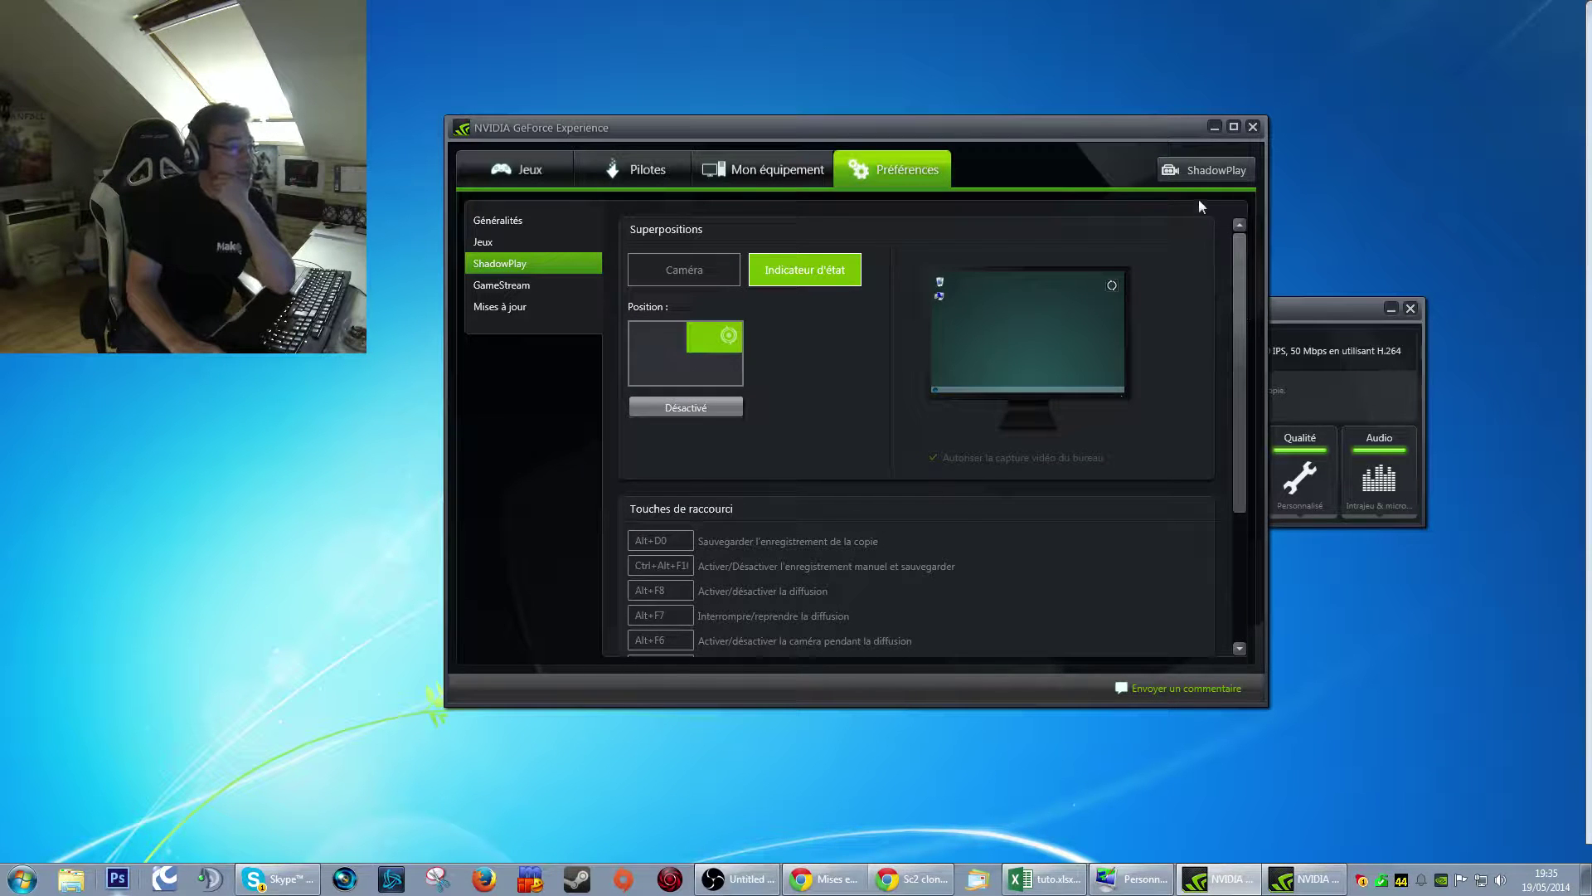
- Set ShadowPlay's recording mode to Manuel, and minimize the main GeForce Experience window
{"action": "left_click", "coordinate": [1199, 169]}
{"action": "left_click_drag", "start_coordinate": [1176, 148], "coordinate": [762, 188]}
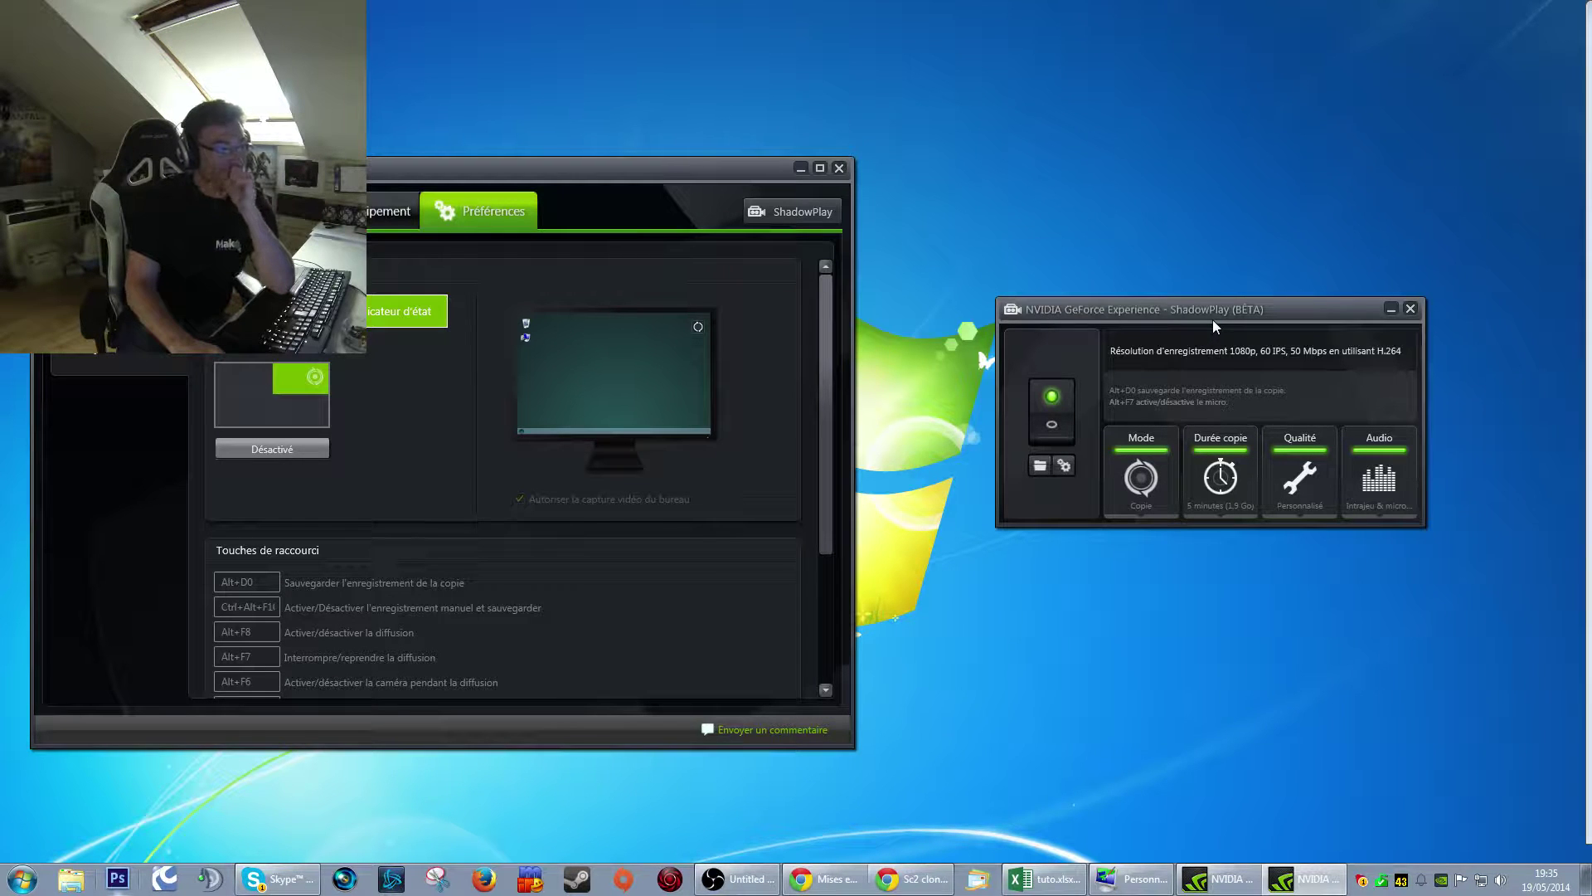
{"action": "left_click", "coordinate": [1145, 492]}
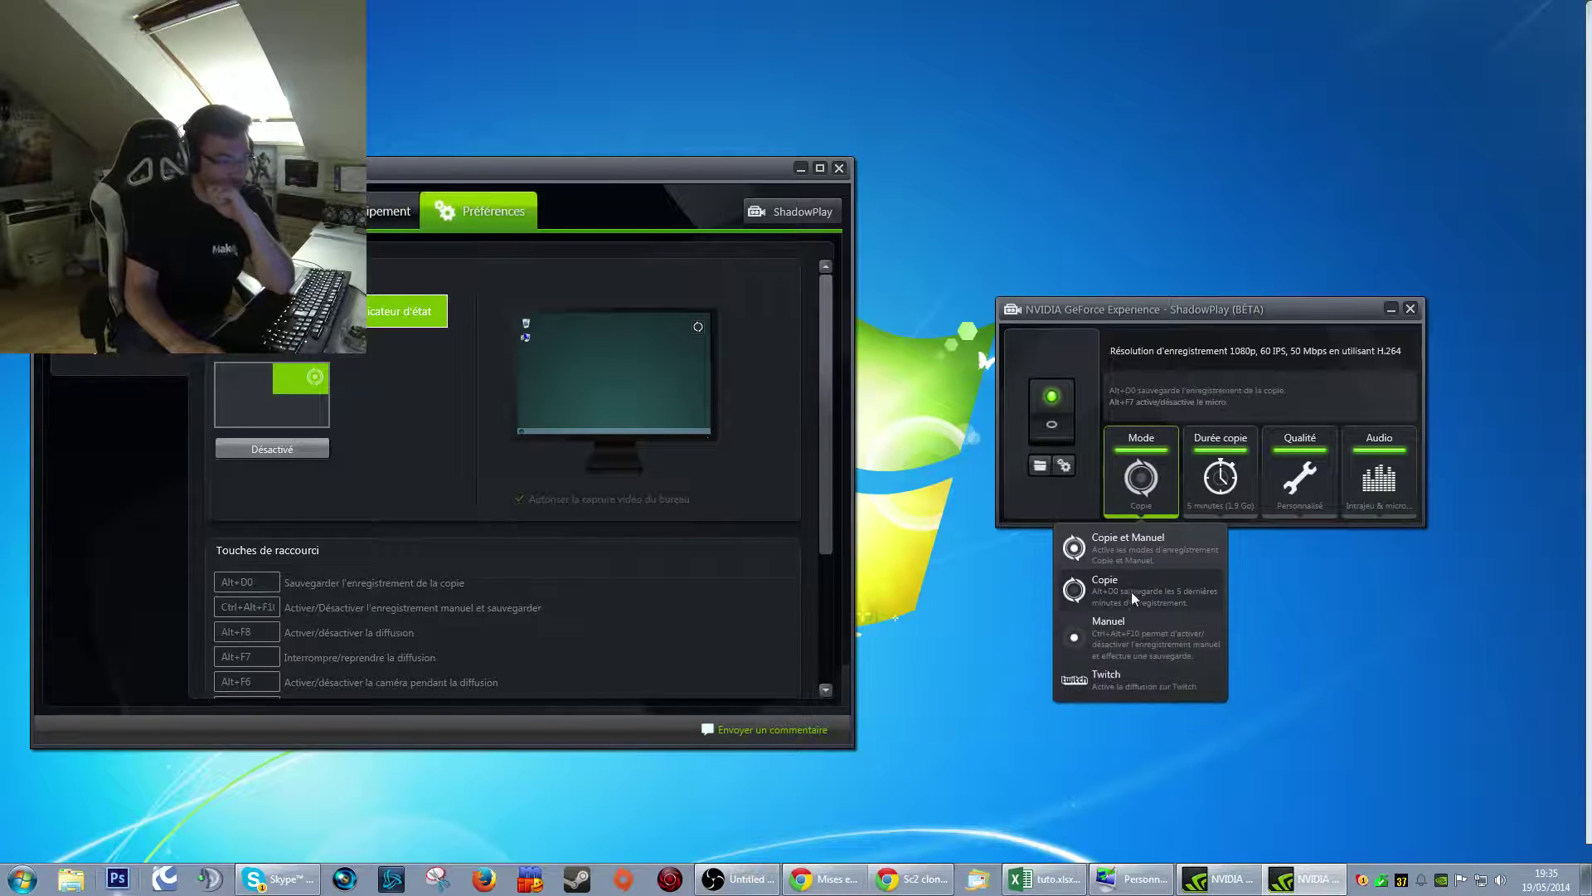
{"action": "left_click", "coordinate": [1130, 625]}
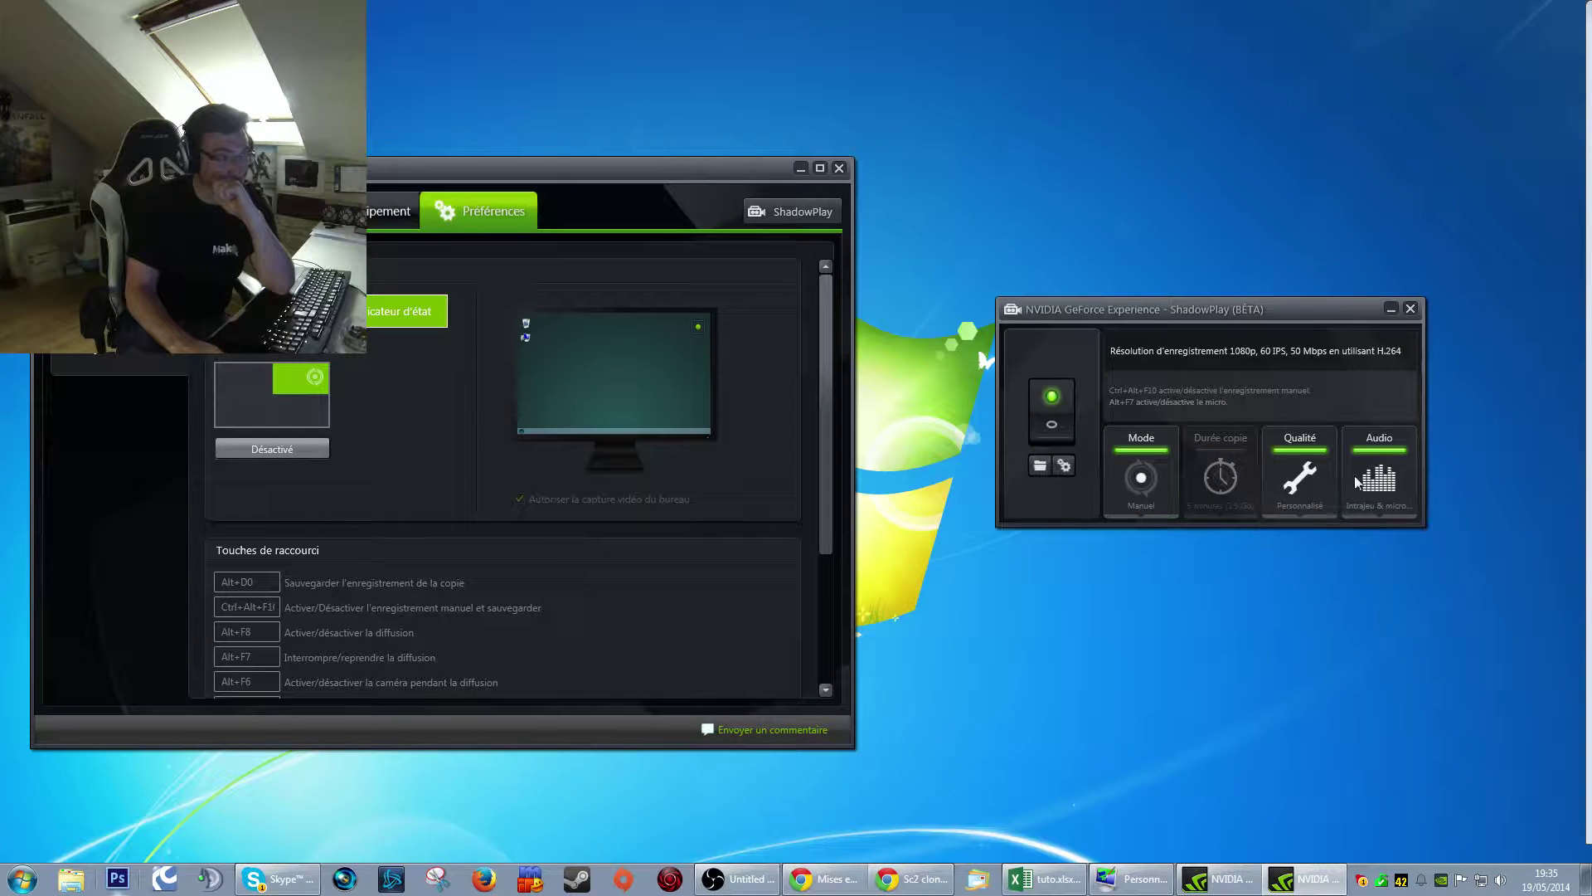
{"action": "left_click", "coordinate": [1309, 479]}
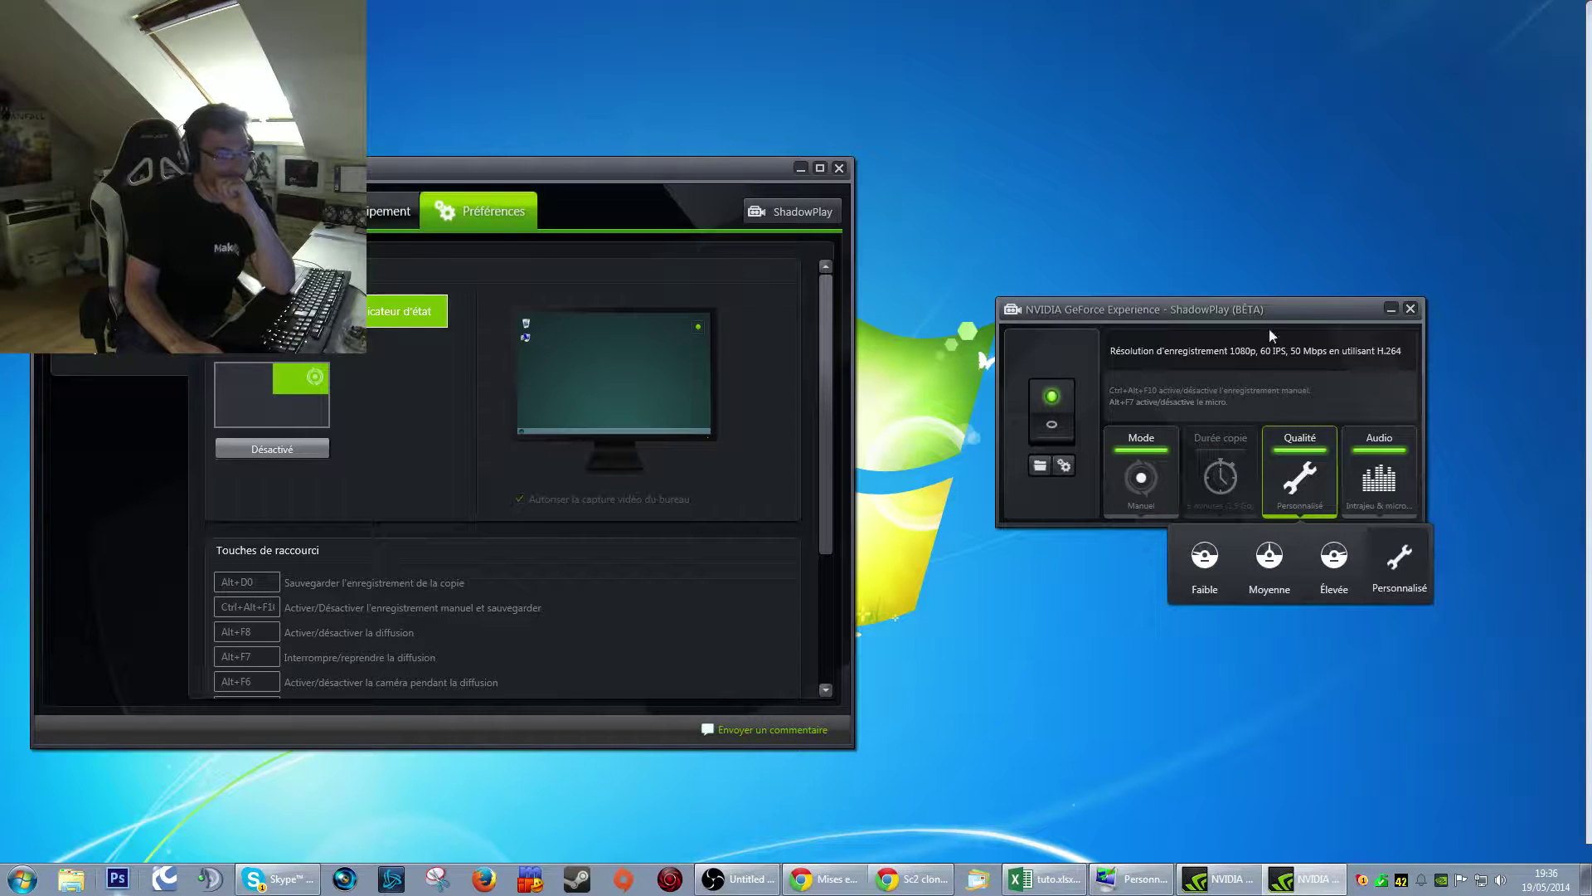
{"action": "left_click", "coordinate": [1396, 310]}
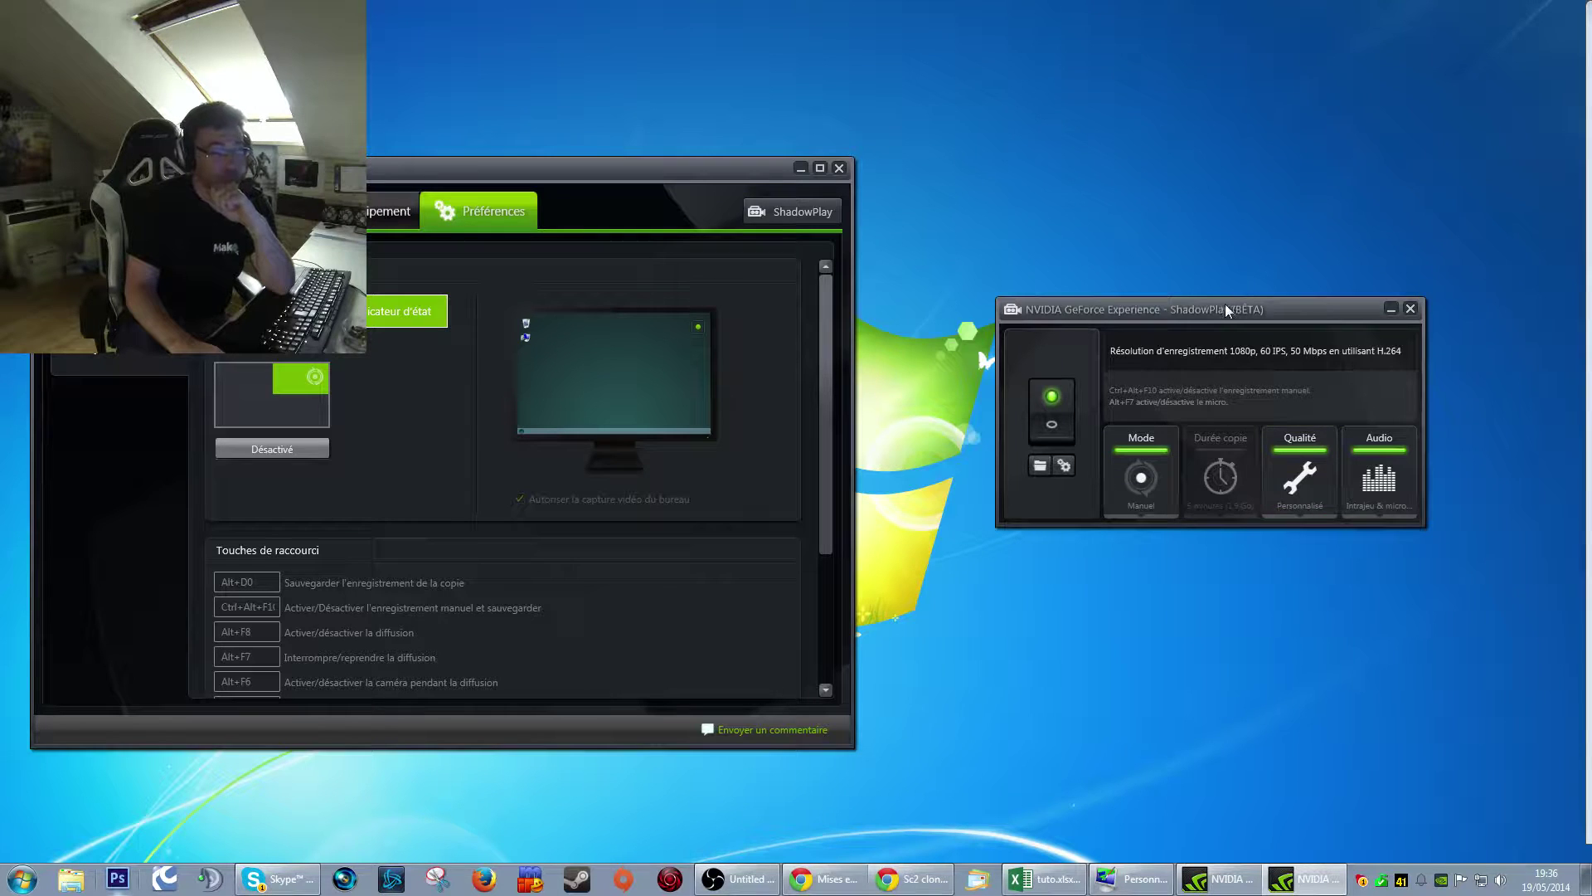
{"action": "left_click", "coordinate": [801, 168]}
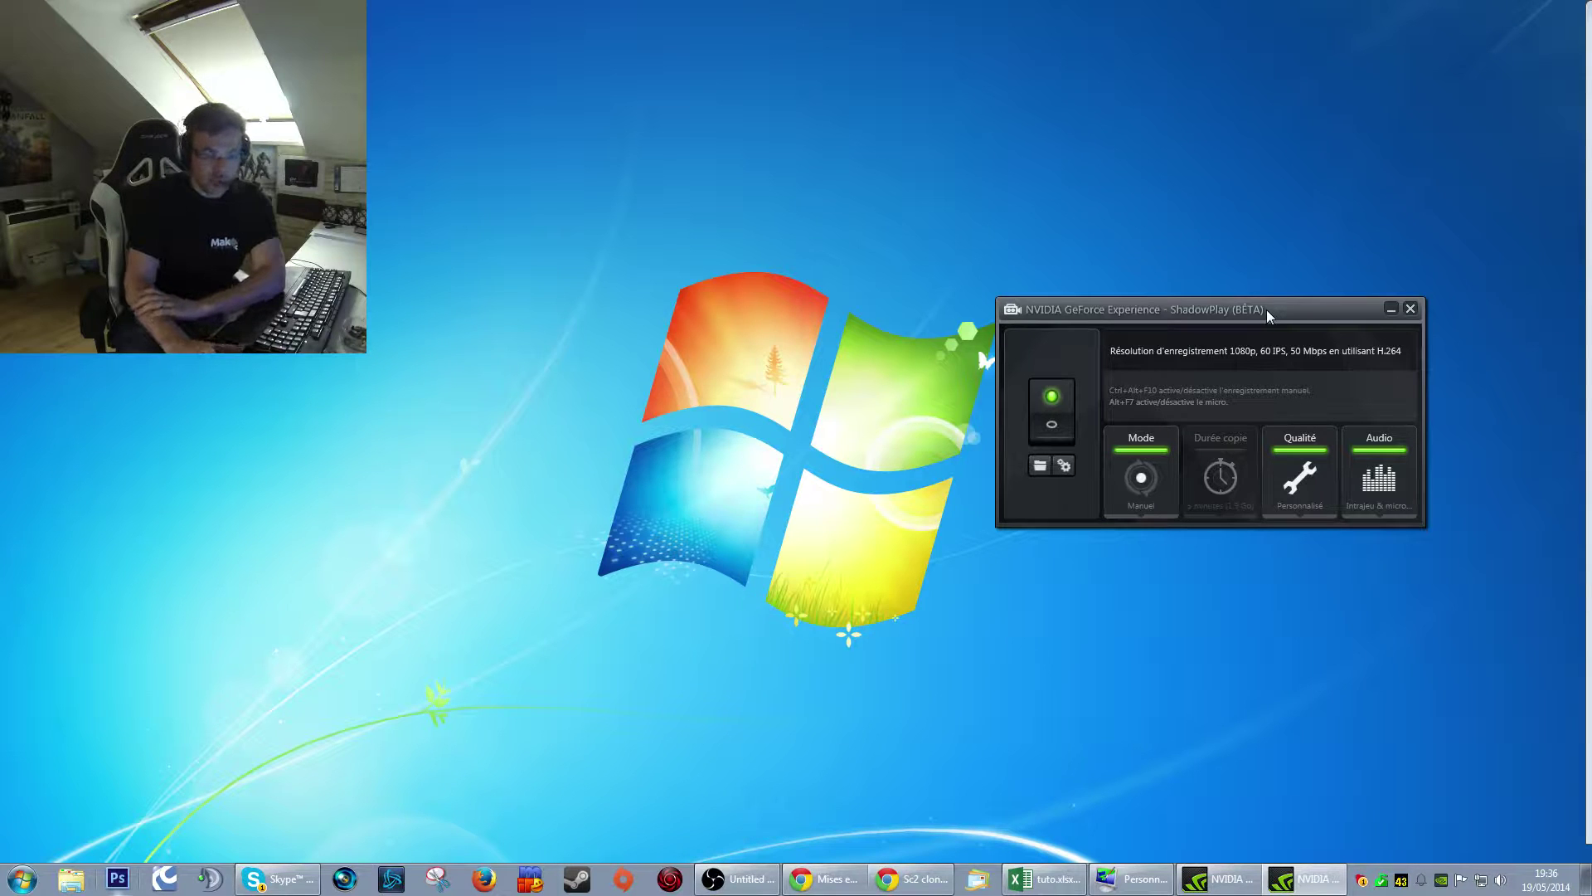
- Switch ShadowPlay's mode to Twitch for live streaming
{"action": "left_click", "coordinate": [1162, 490]}
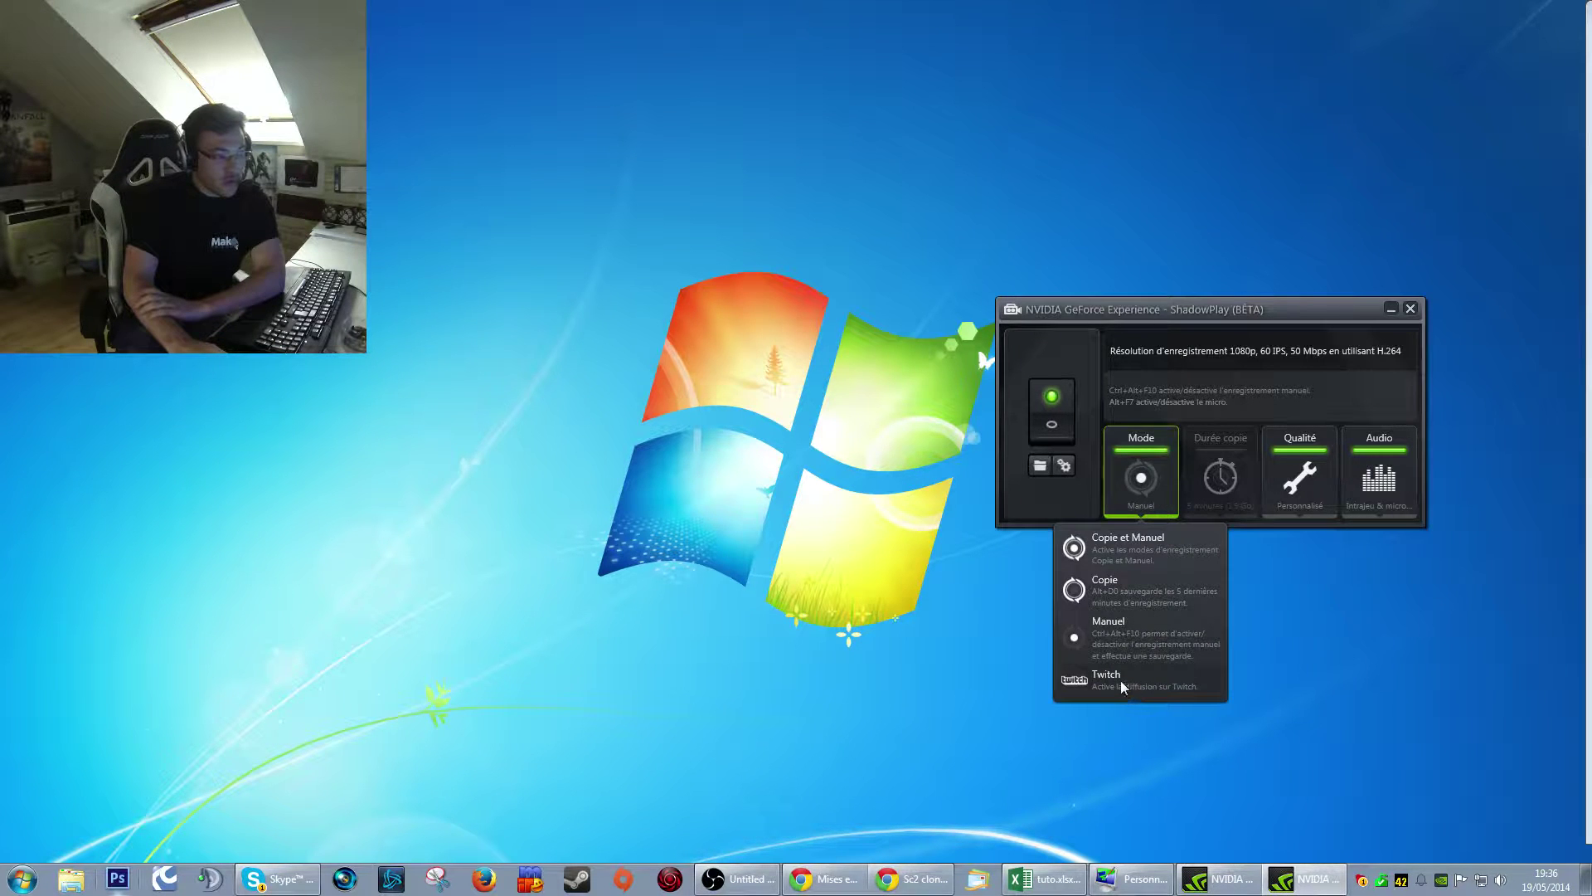
{"action": "left_click", "coordinate": [1121, 681]}
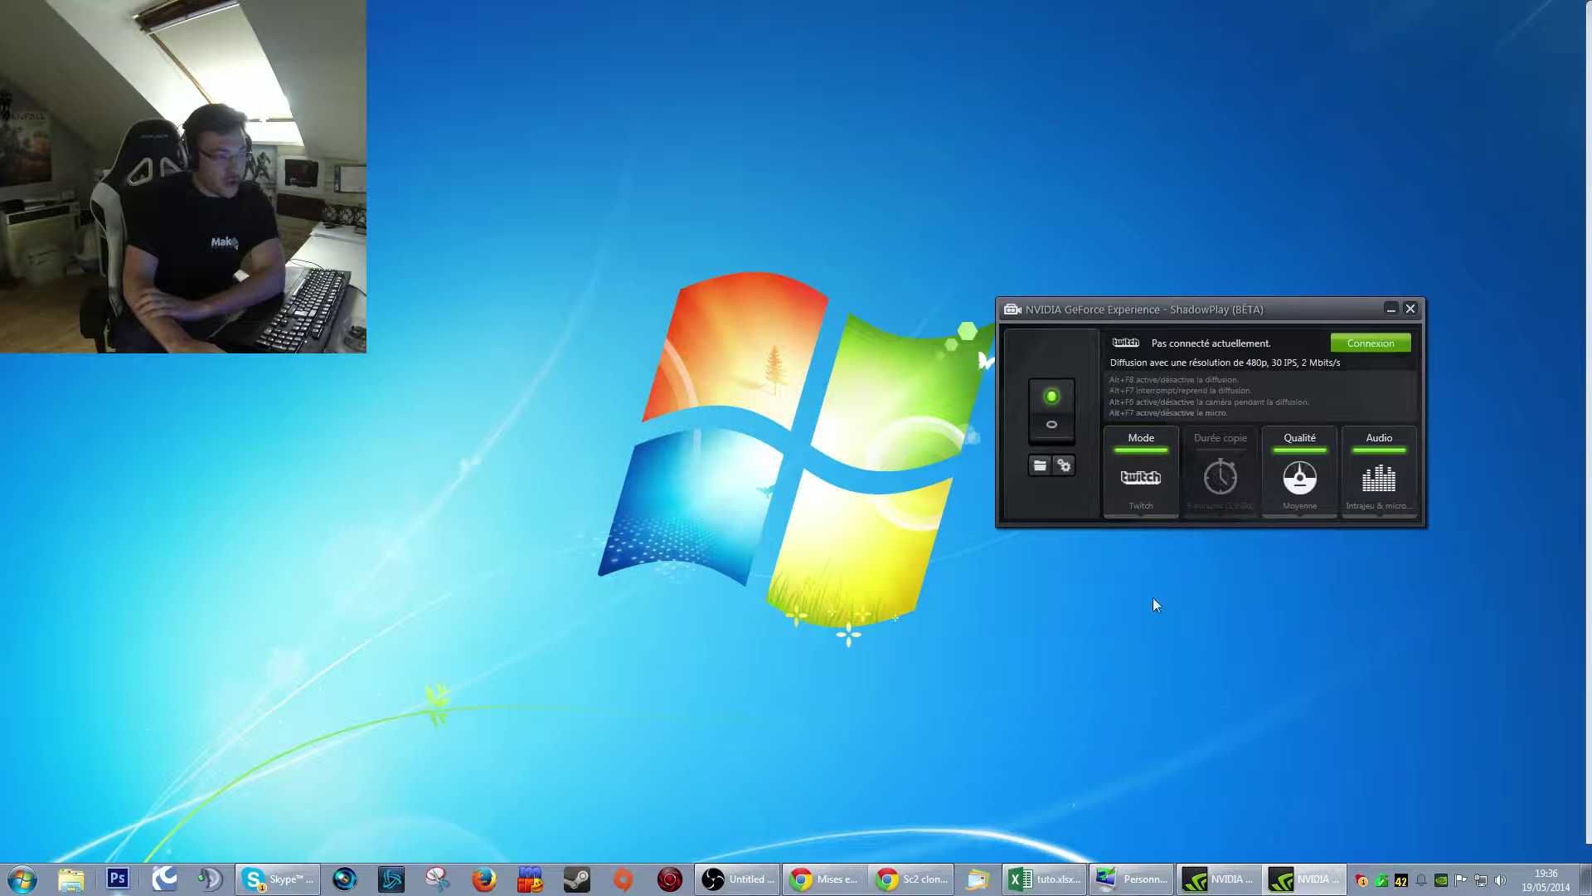
- Review the GameStream preferences, including the SHIELD devices section, and return to the ShadowPlay preferences
{"action": "left_click", "coordinate": [1065, 467]}
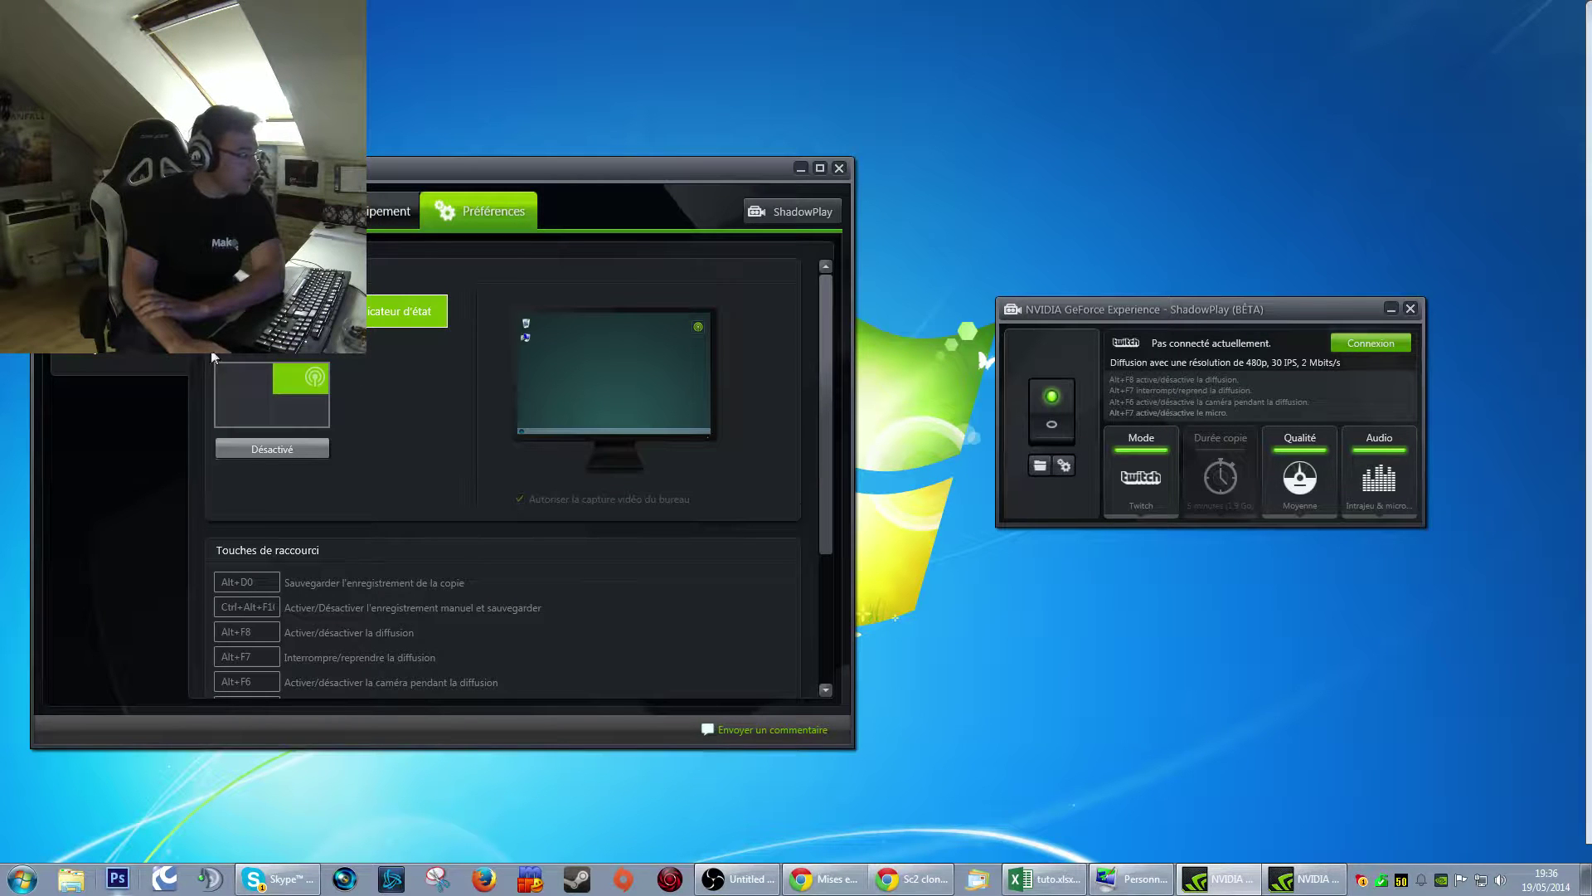
{"action": "left_click", "coordinate": [116, 315]}
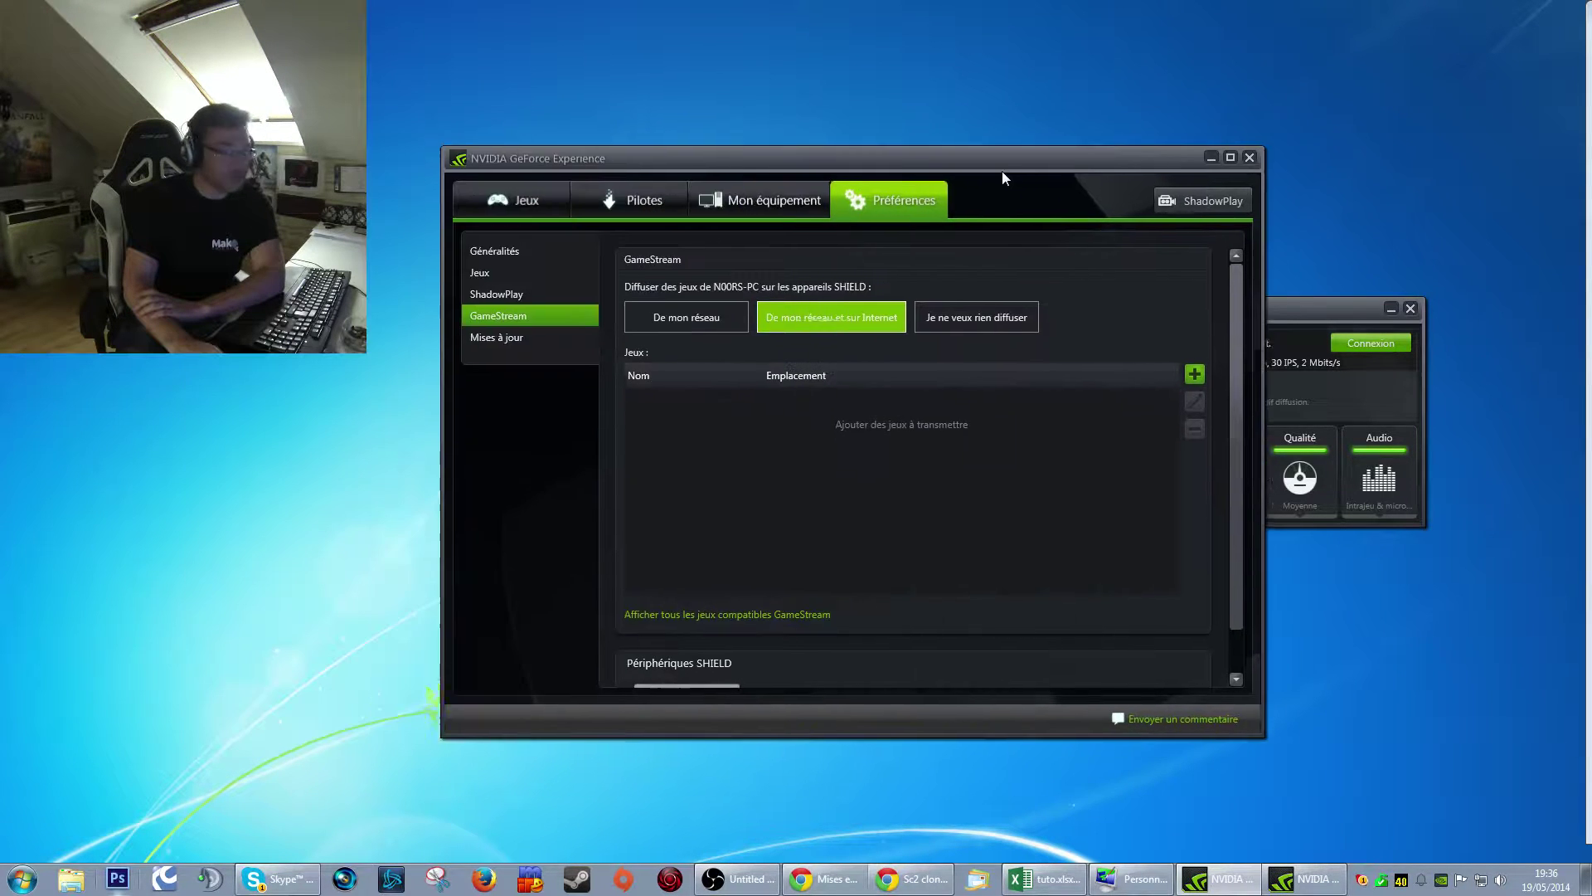
{"action": "left_click_drag", "start_coordinate": [593, 183], "coordinate": [1000, 171]}
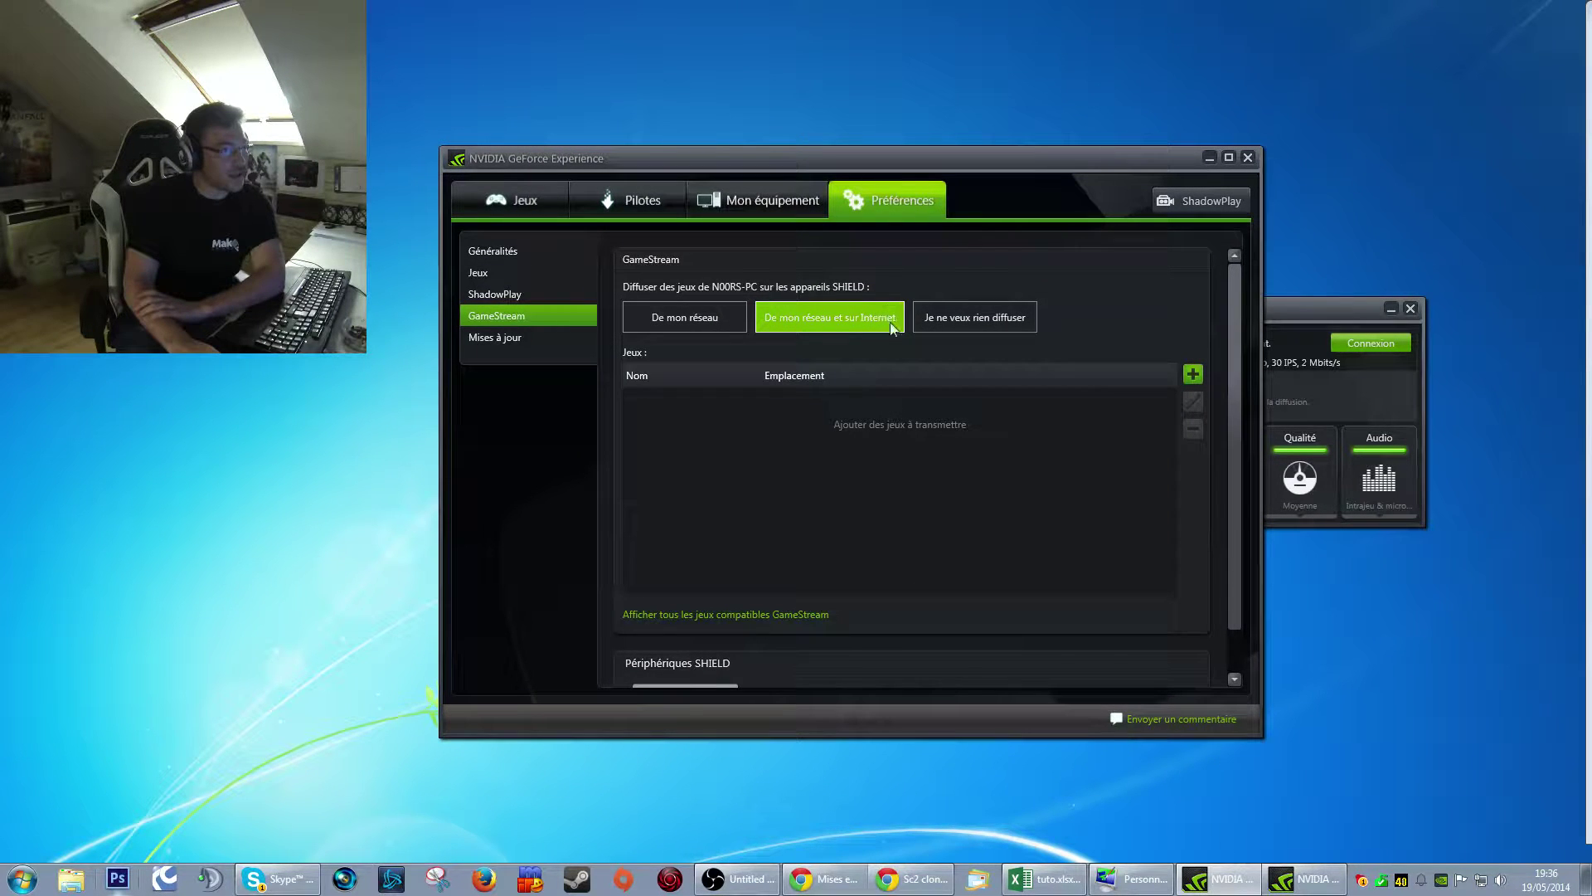
{"action": "scroll", "coordinate": [1236, 376], "scroll_direction": "down", "scroll_amount": 1}
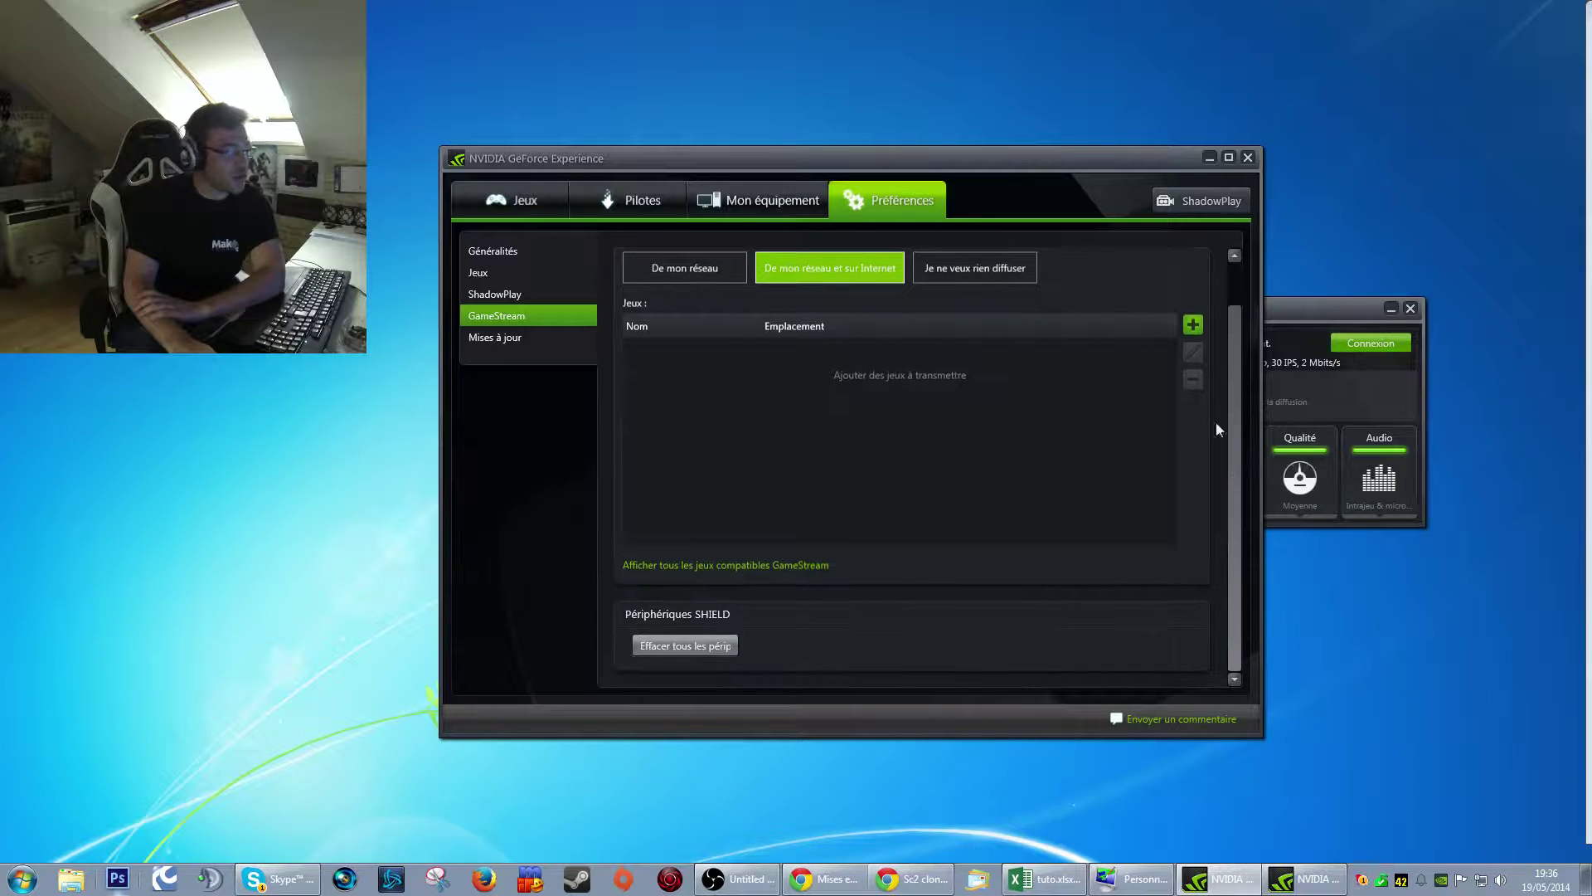
{"action": "left_click", "coordinate": [524, 292]}
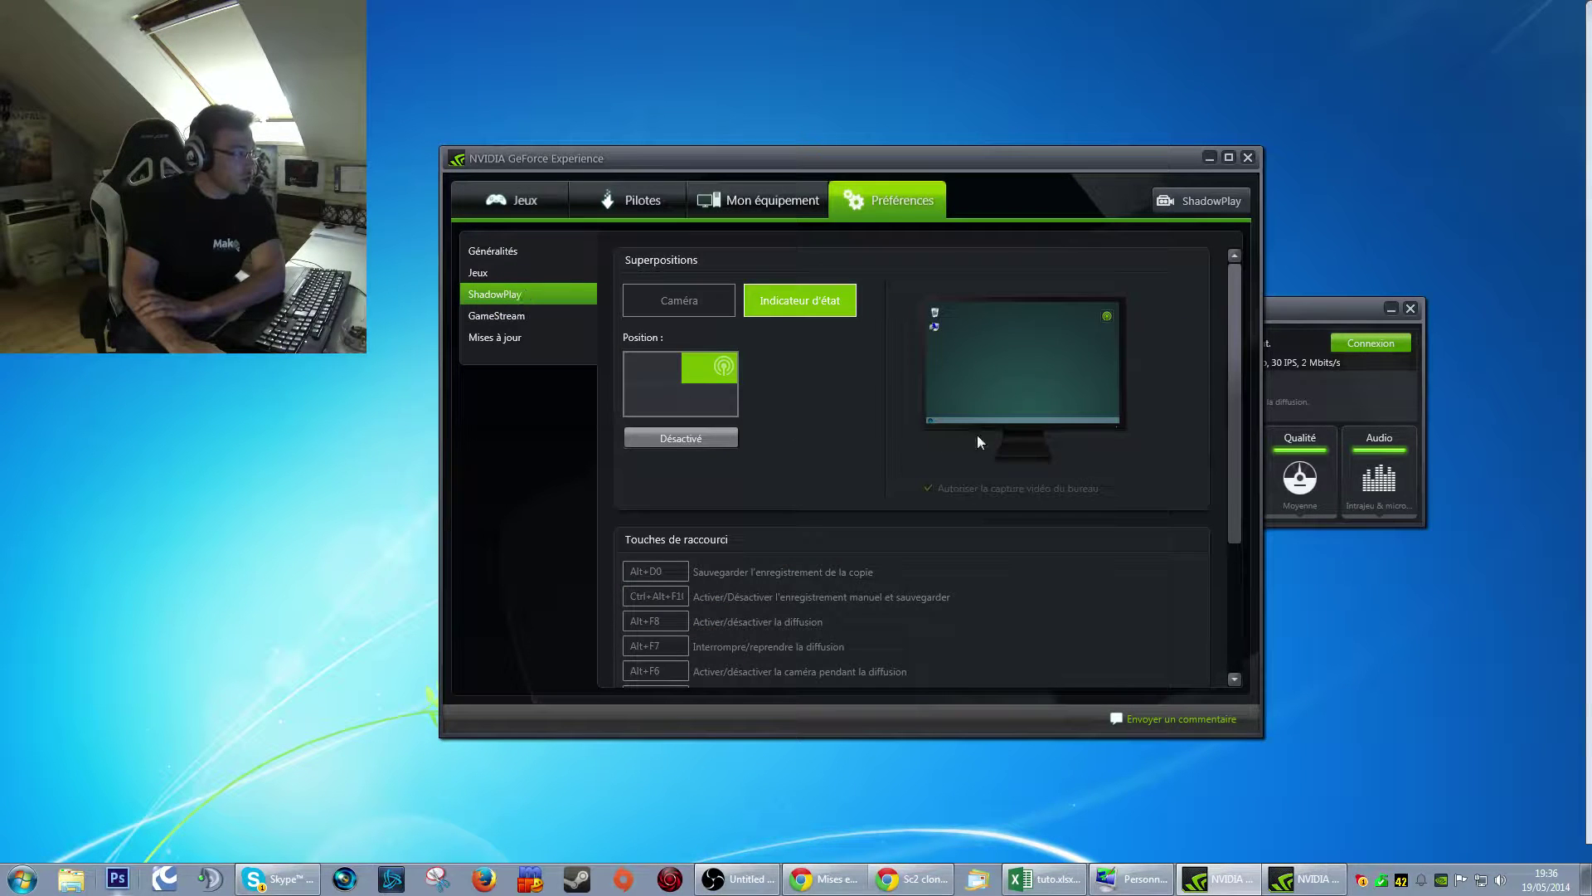
{"action": "left_click_drag", "start_coordinate": [1232, 302], "coordinate": [1202, 262]}
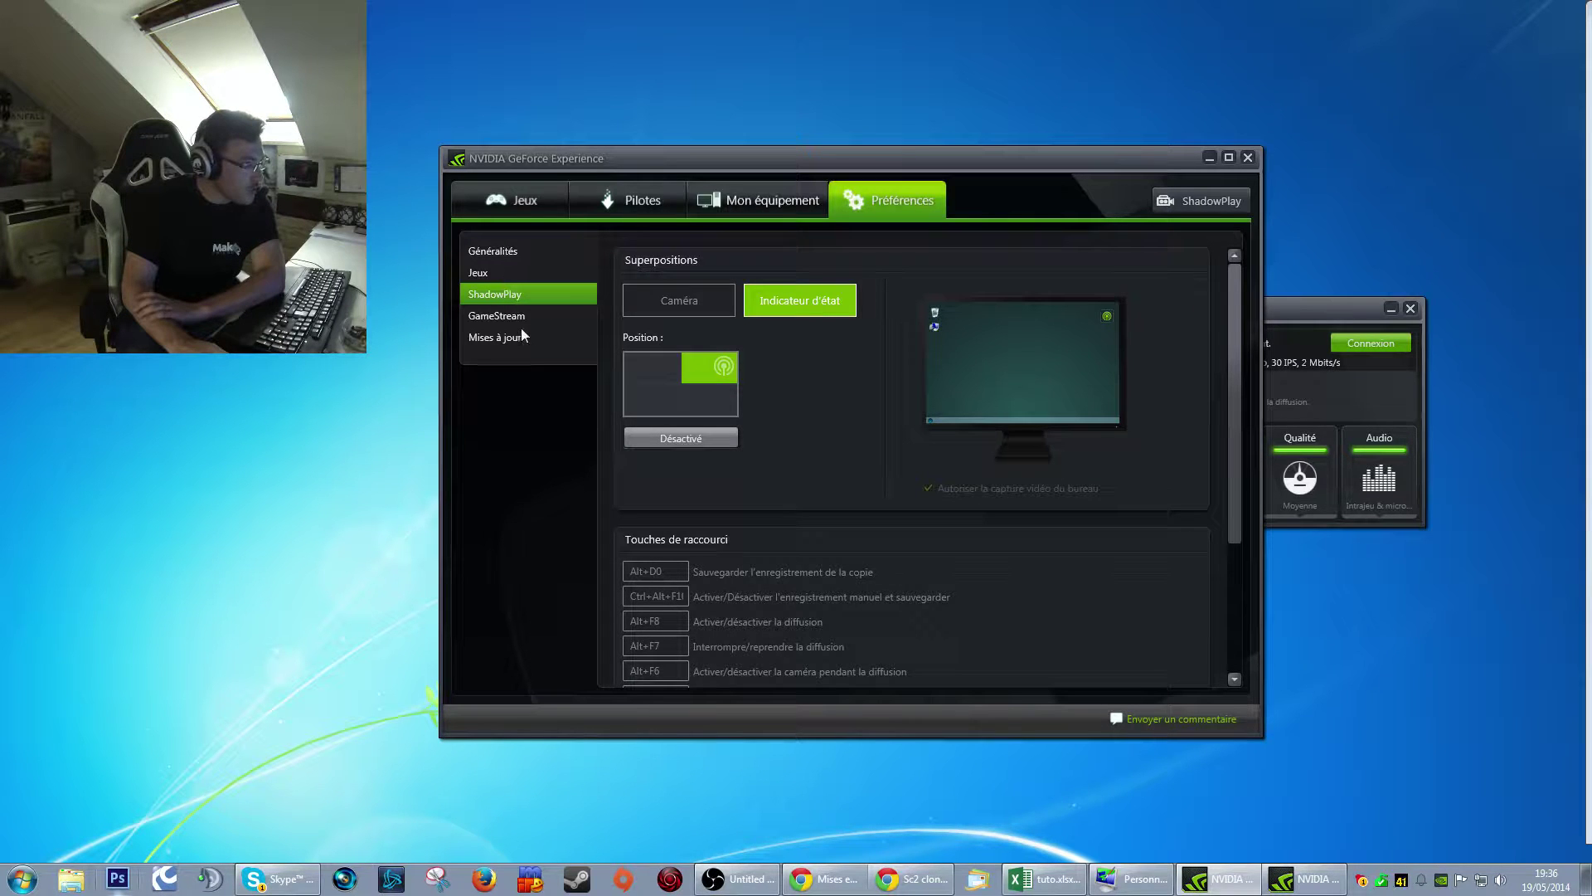
- Bring the ShadowPlay window to the front and review its available recording and streaming modes
{"action": "left_click", "coordinate": [1202, 203]}
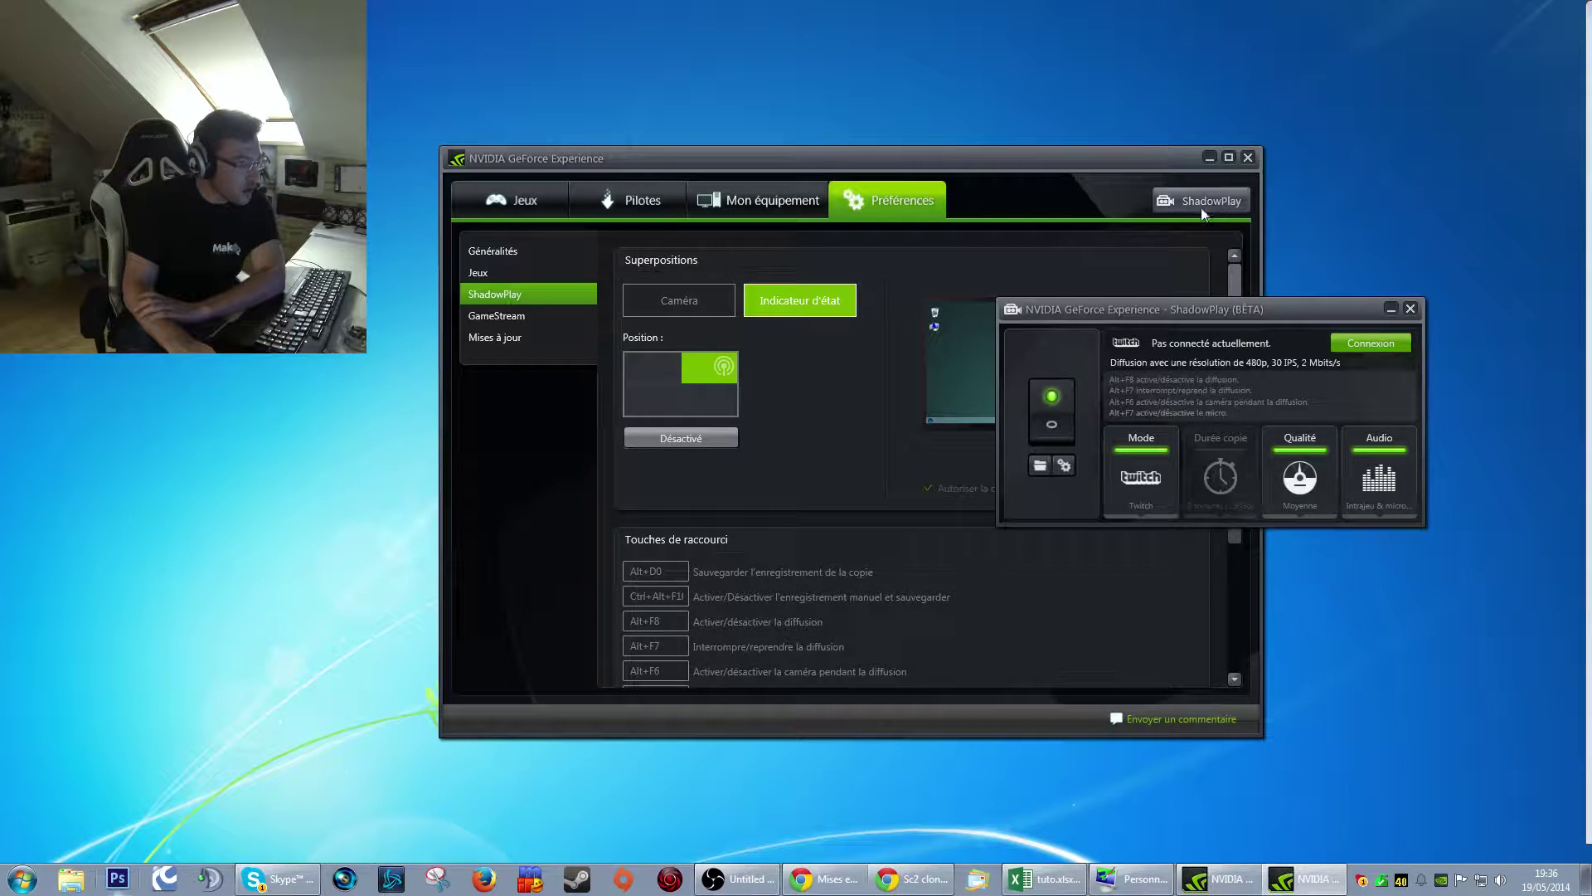
{"action": "left_click", "coordinate": [1144, 498]}
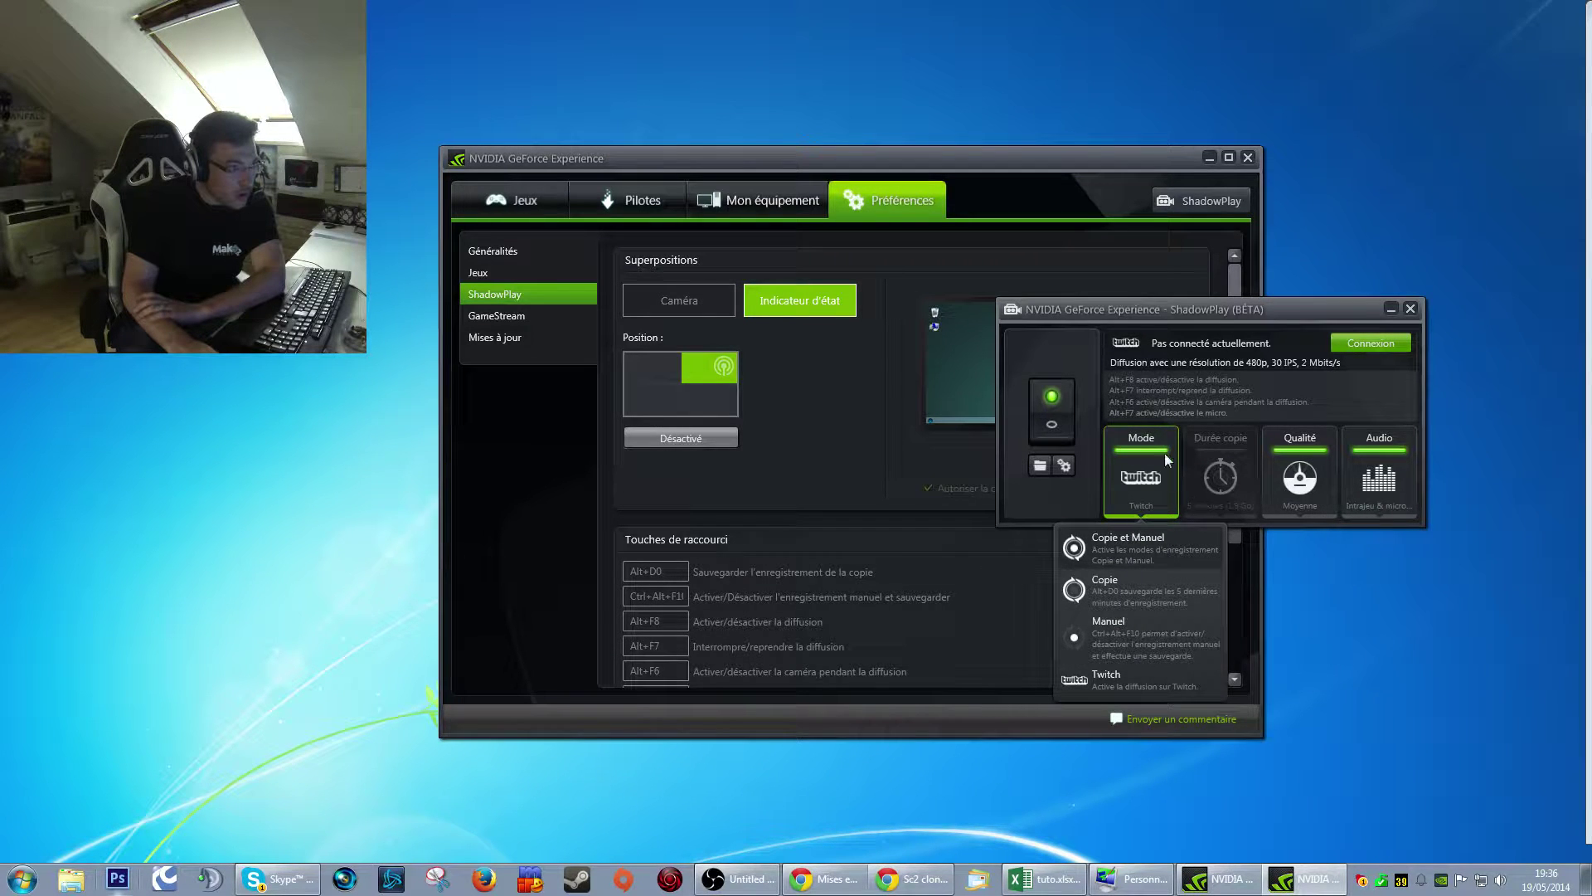
{"action": "left_click", "coordinate": [1294, 367]}
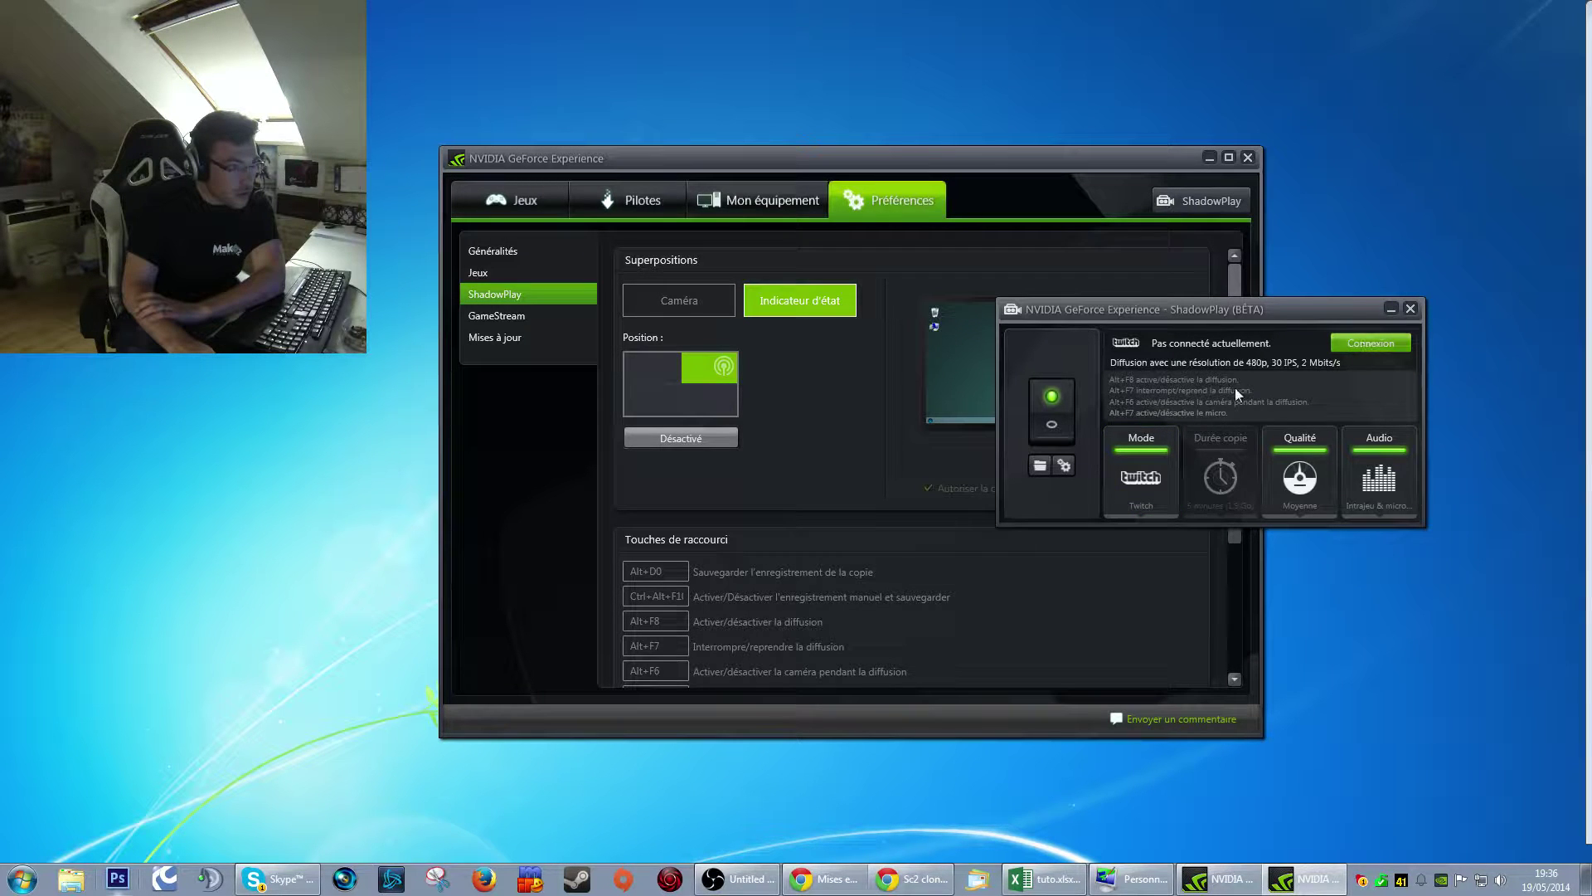
- Try the Élevée quality for Twitch streaming, and switch it to Personnalisé with a 720p resolution
{"action": "left_click", "coordinate": [1311, 481]}
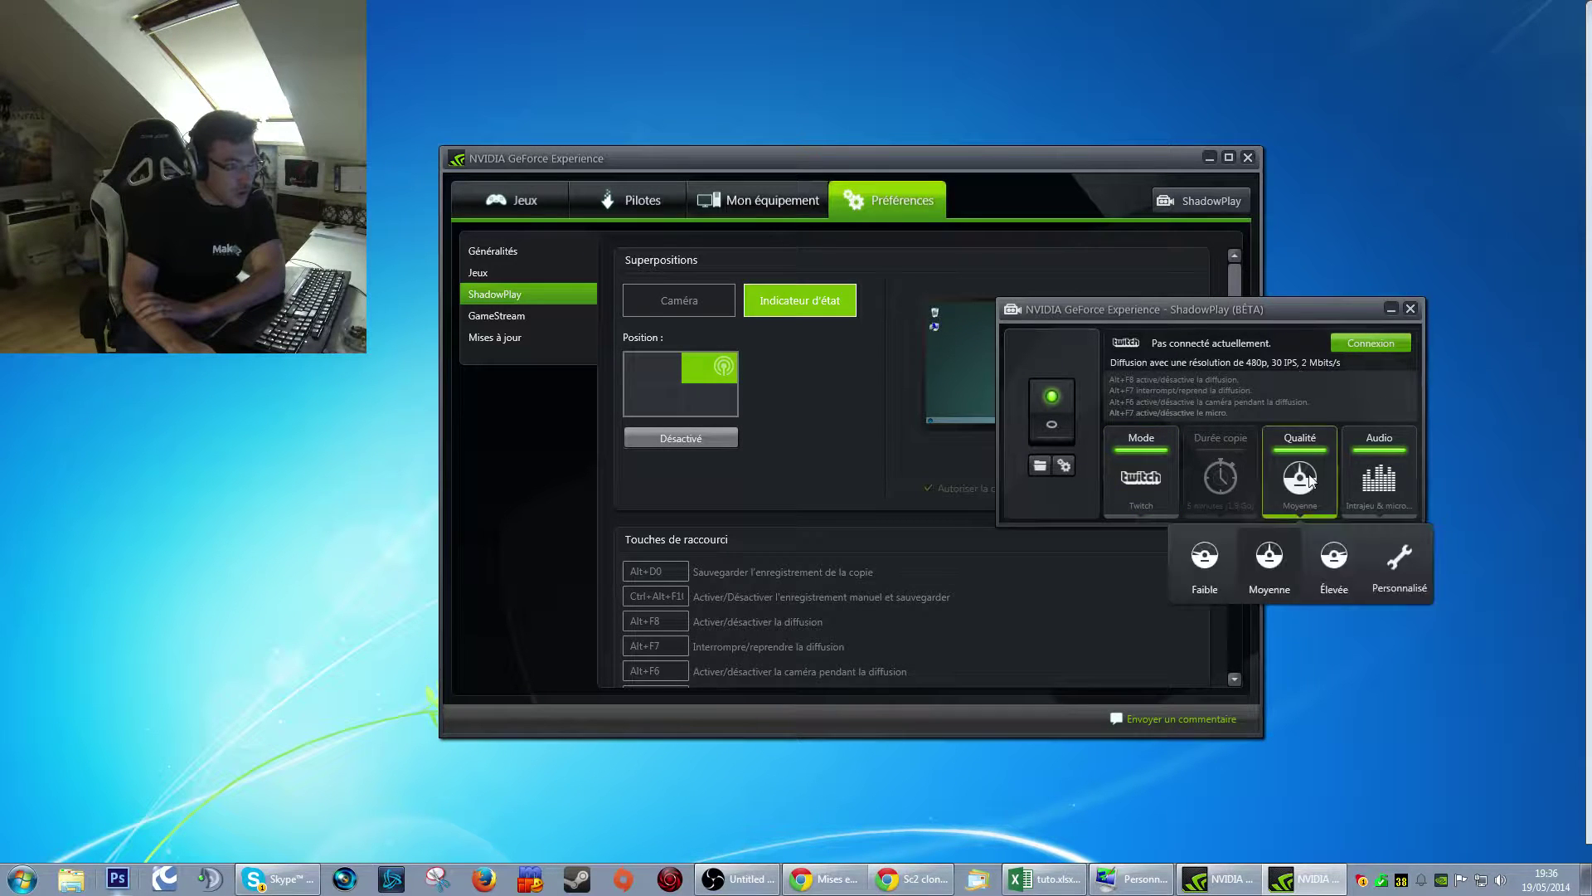
{"action": "left_click", "coordinate": [1340, 559]}
{"action": "left_click", "coordinate": [1314, 481]}
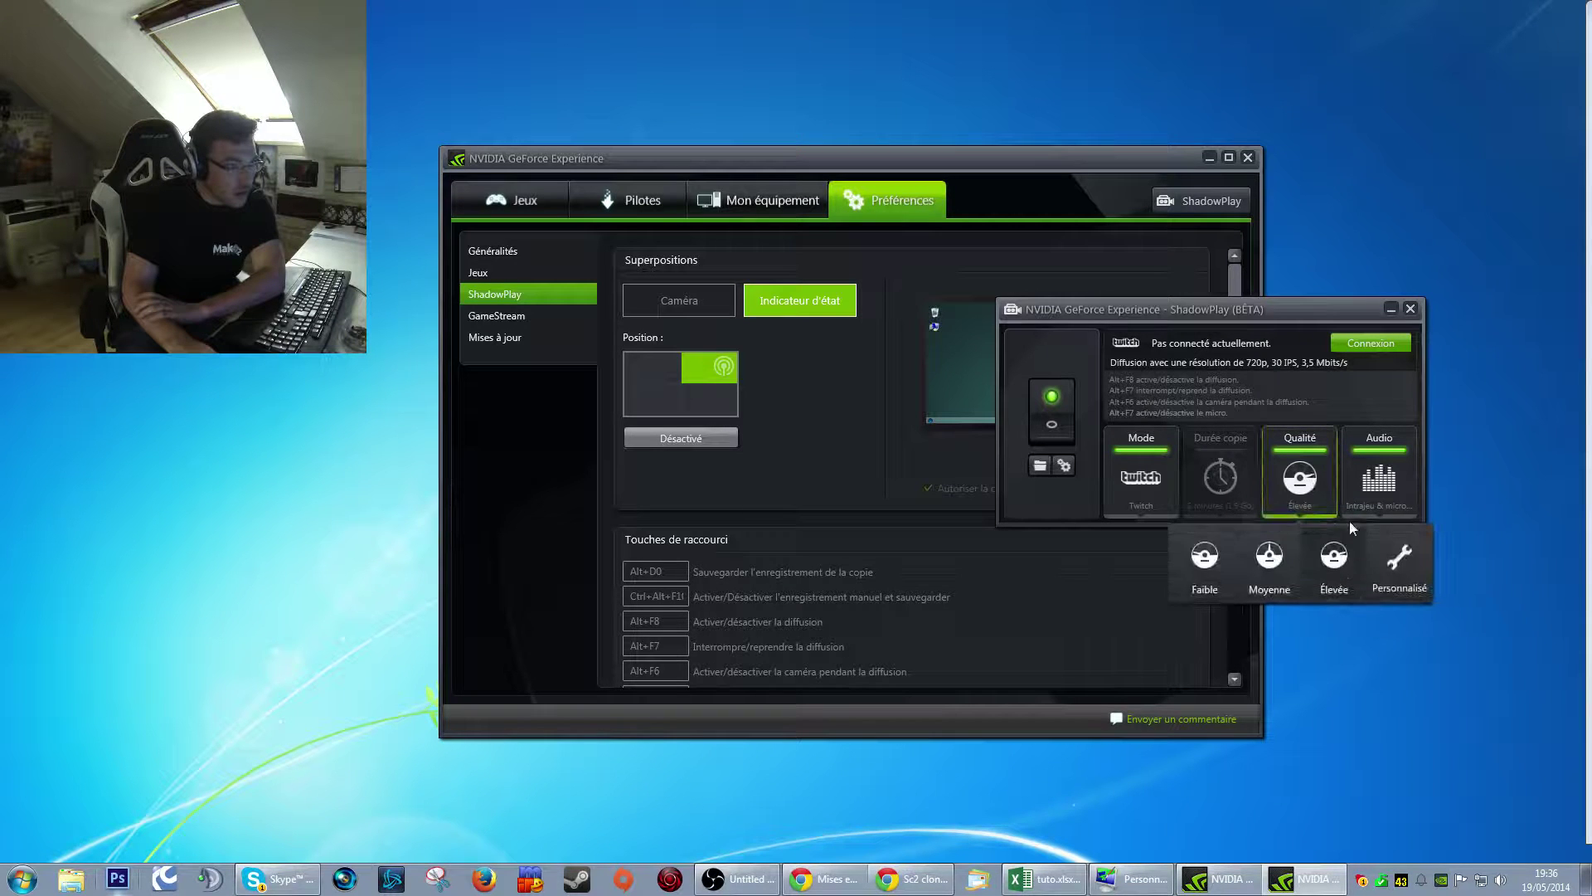
{"action": "left_click", "coordinate": [1393, 562]}
{"action": "left_click", "coordinate": [1368, 638]}
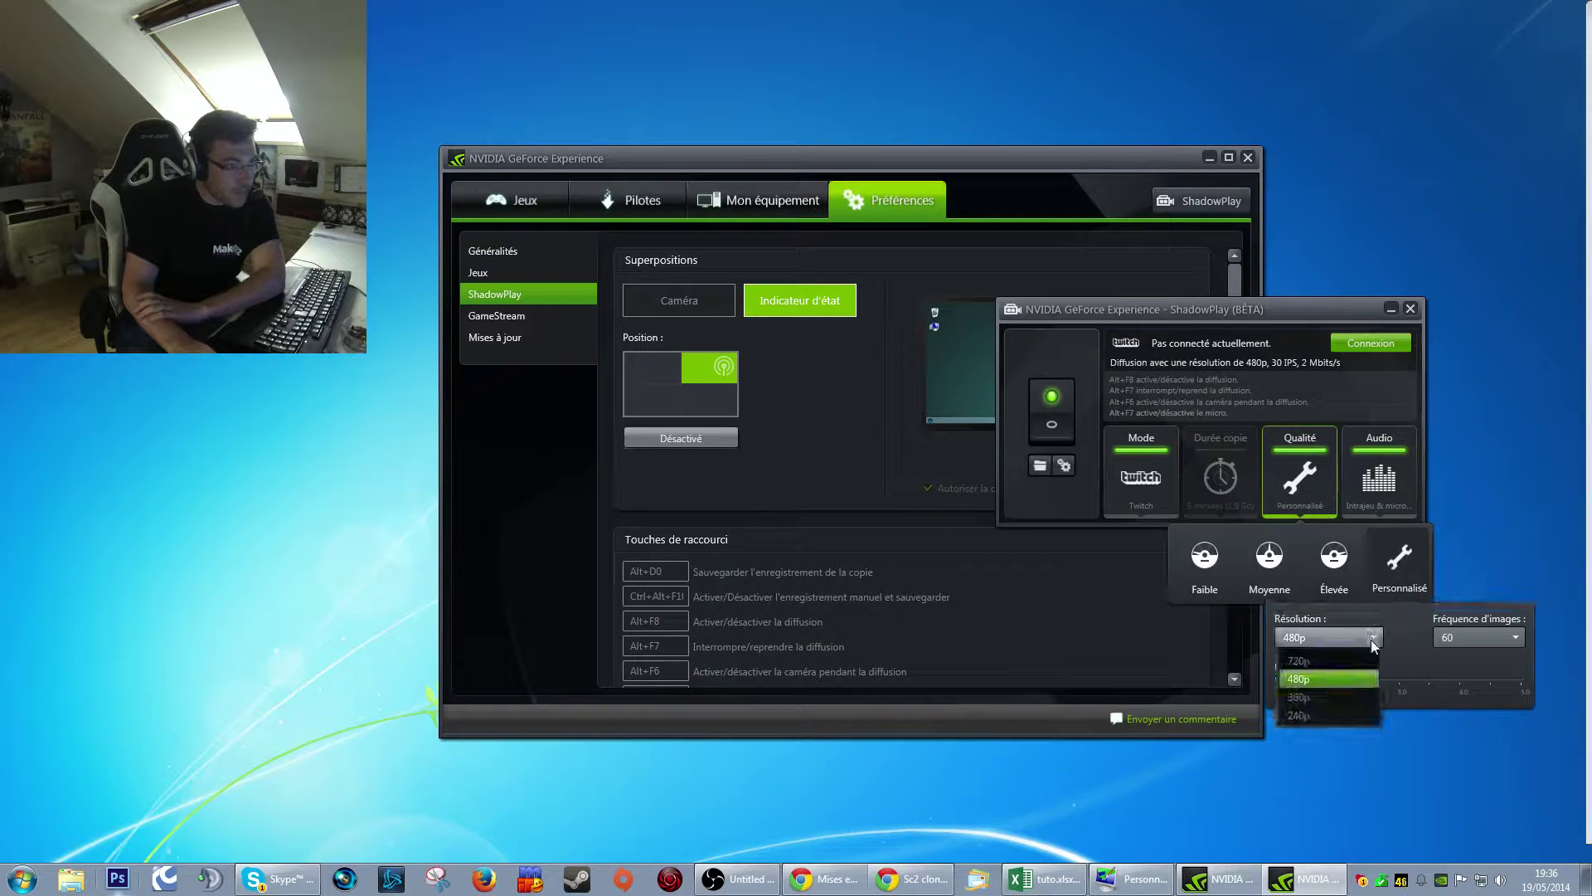
{"action": "left_click", "coordinate": [1330, 660]}
{"action": "left_click", "coordinate": [1520, 639]}
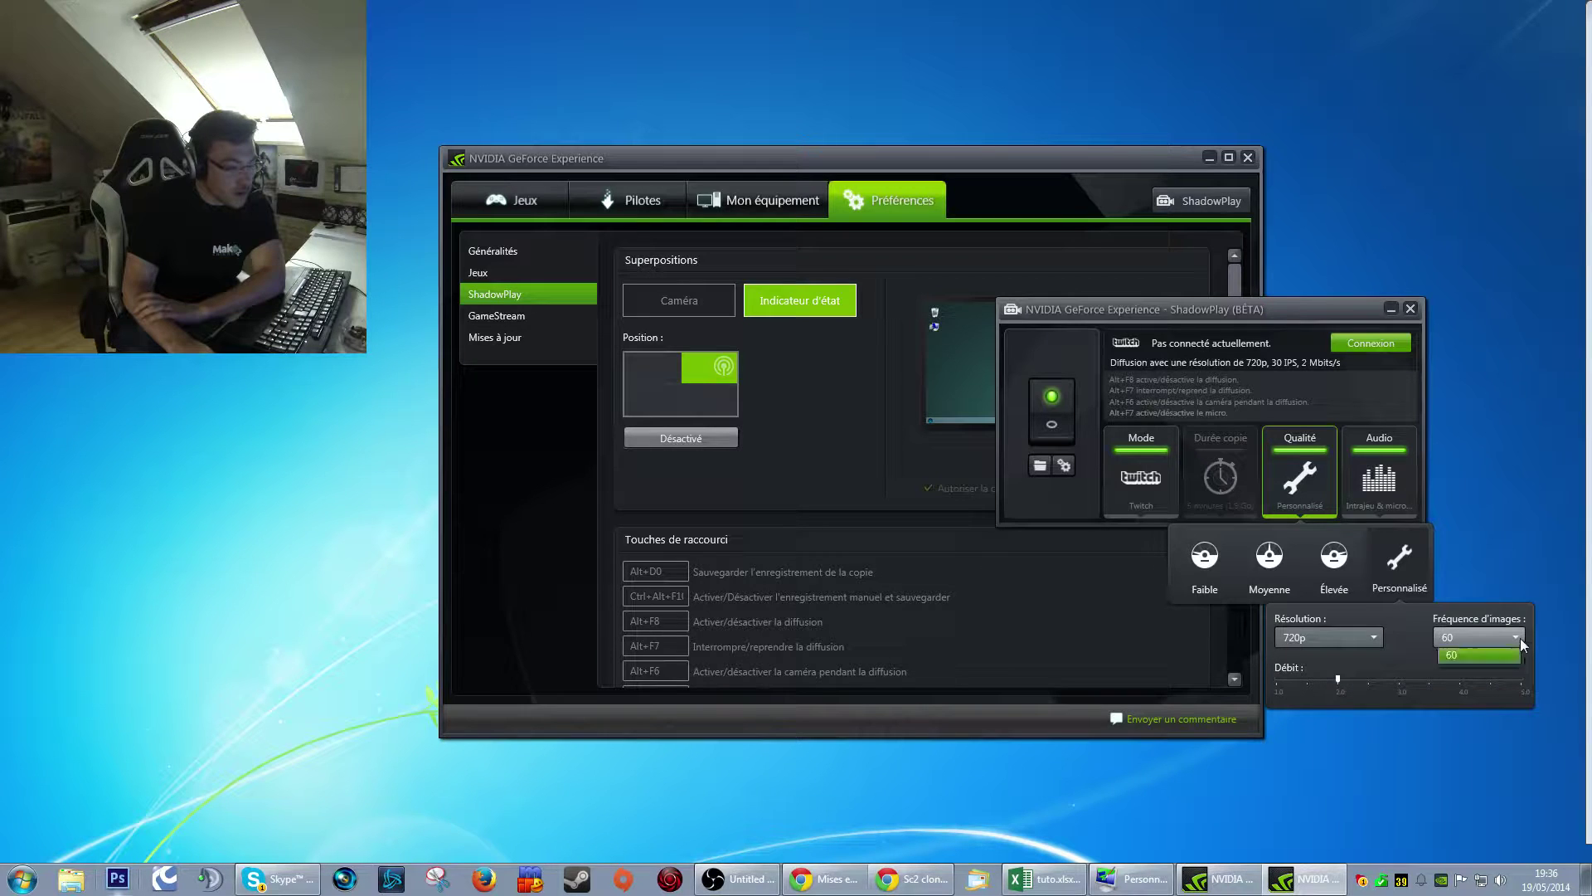
{"action": "left_click", "coordinate": [1521, 639]}
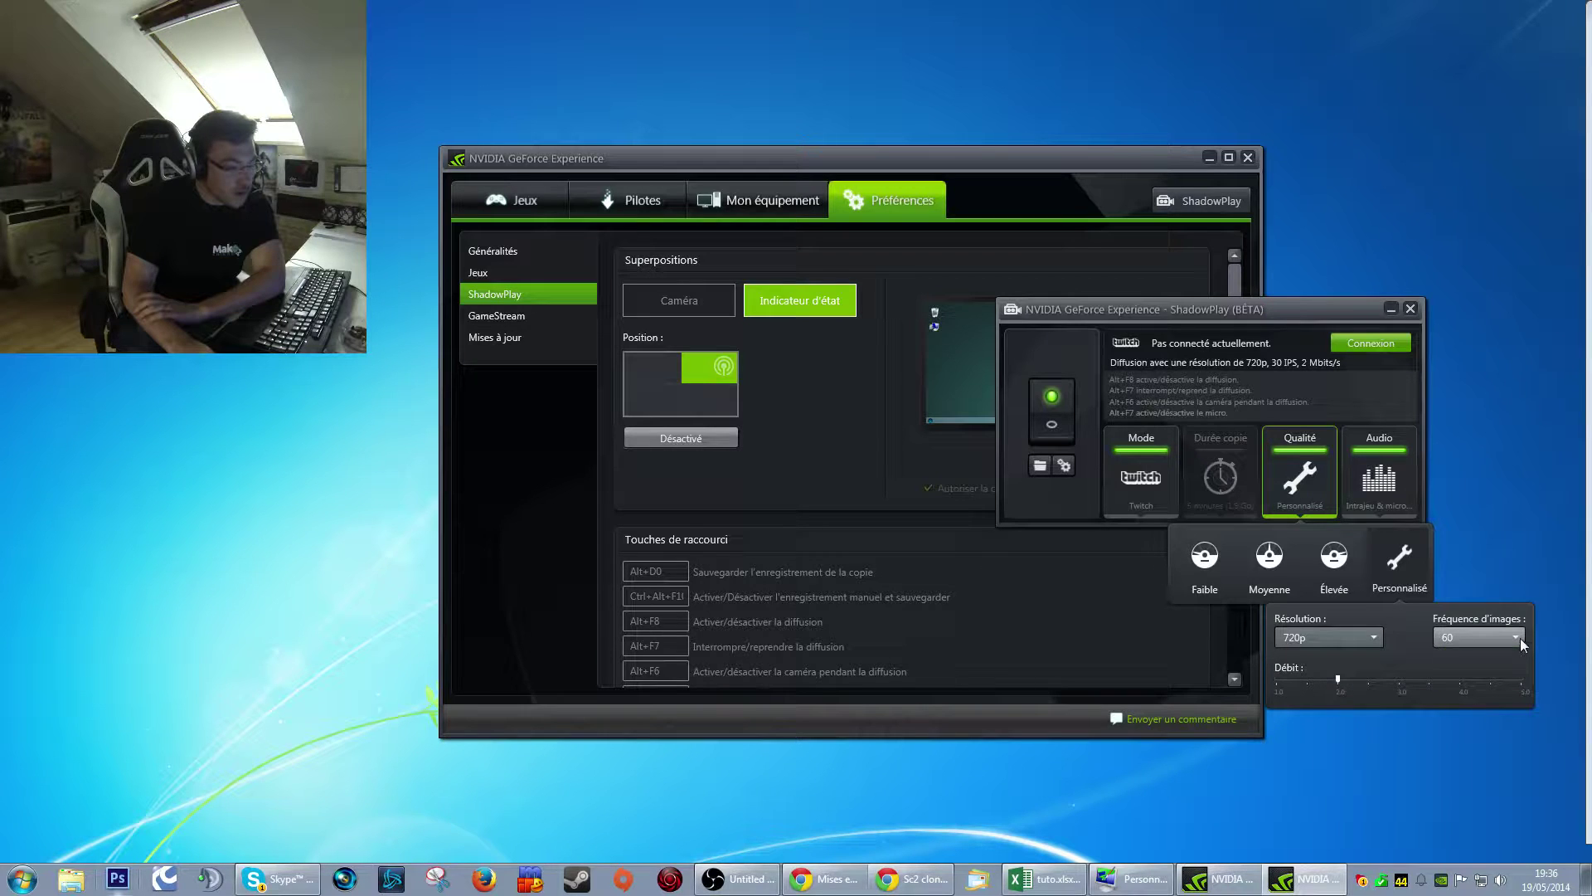
- Set the custom Twitch streaming bitrate to 4.5 Mbits/s
{"action": "left_click", "coordinate": [1349, 680]}
{"action": "left_click", "coordinate": [1457, 679]}
{"action": "left_click", "coordinate": [1456, 679]}
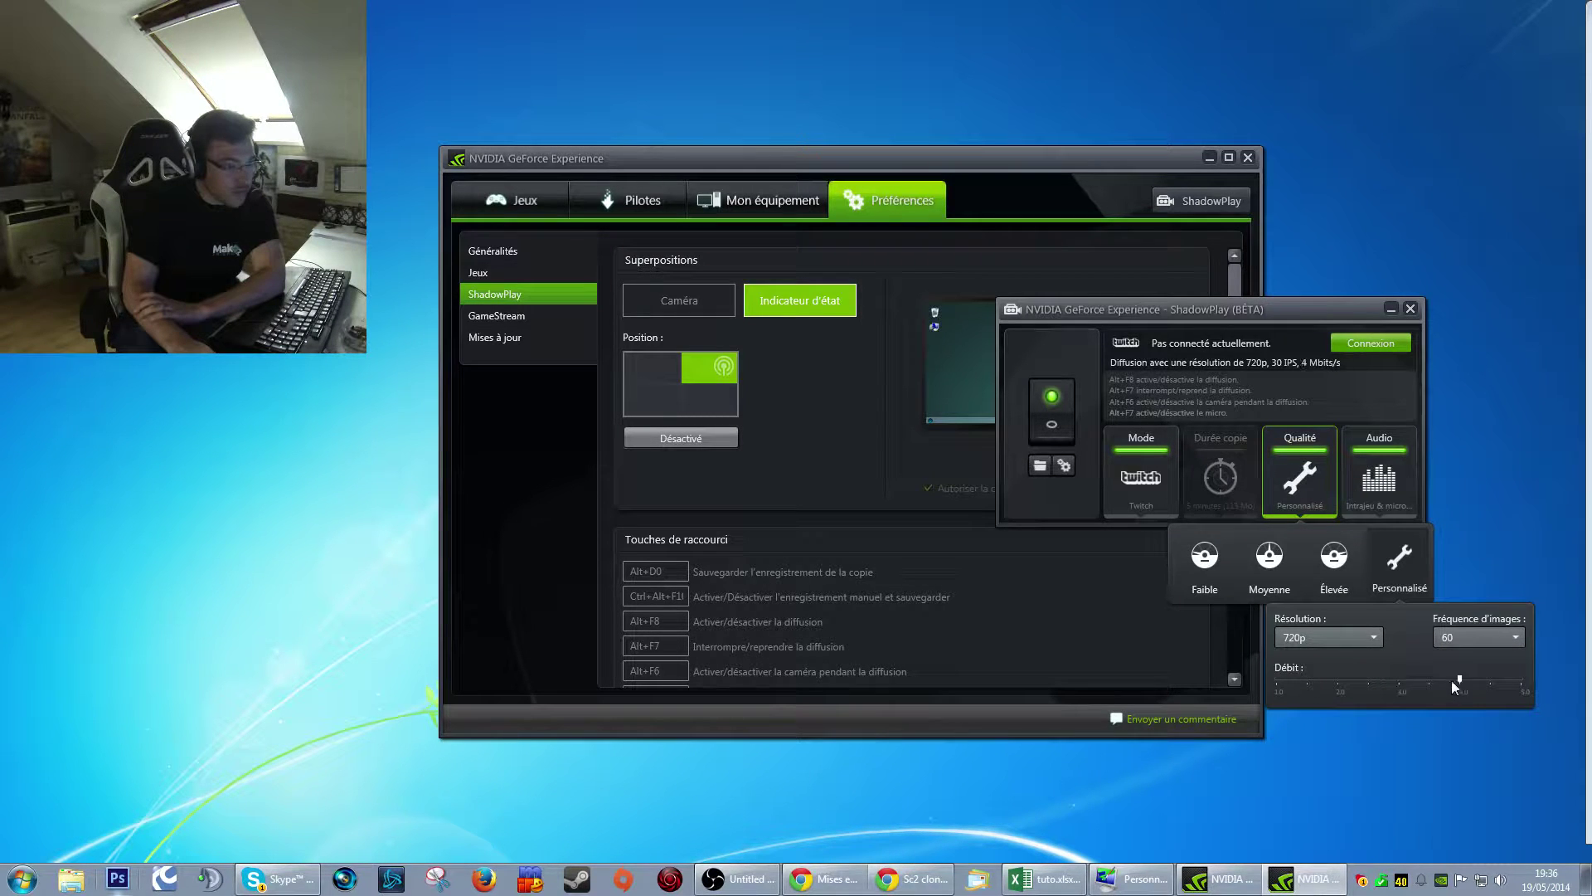
{"action": "left_click", "coordinate": [1471, 680]}
- Review the audio source options for the Twitch stream
{"action": "left_click", "coordinate": [1381, 485]}
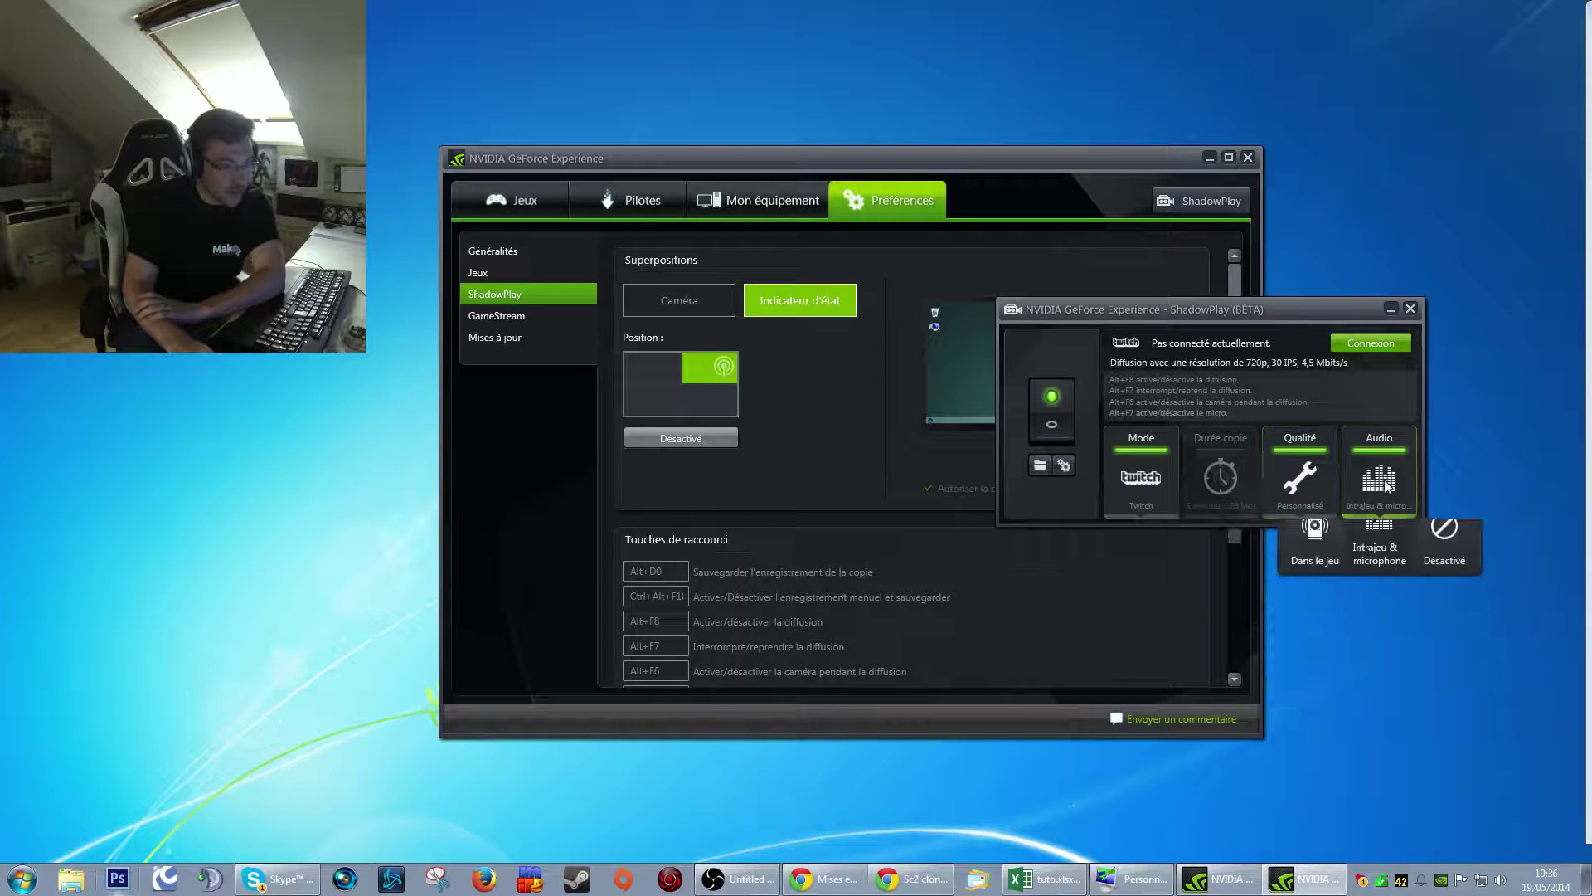
{"action": "left_click", "coordinate": [1381, 486]}
{"action": "left_click", "coordinate": [1379, 477]}
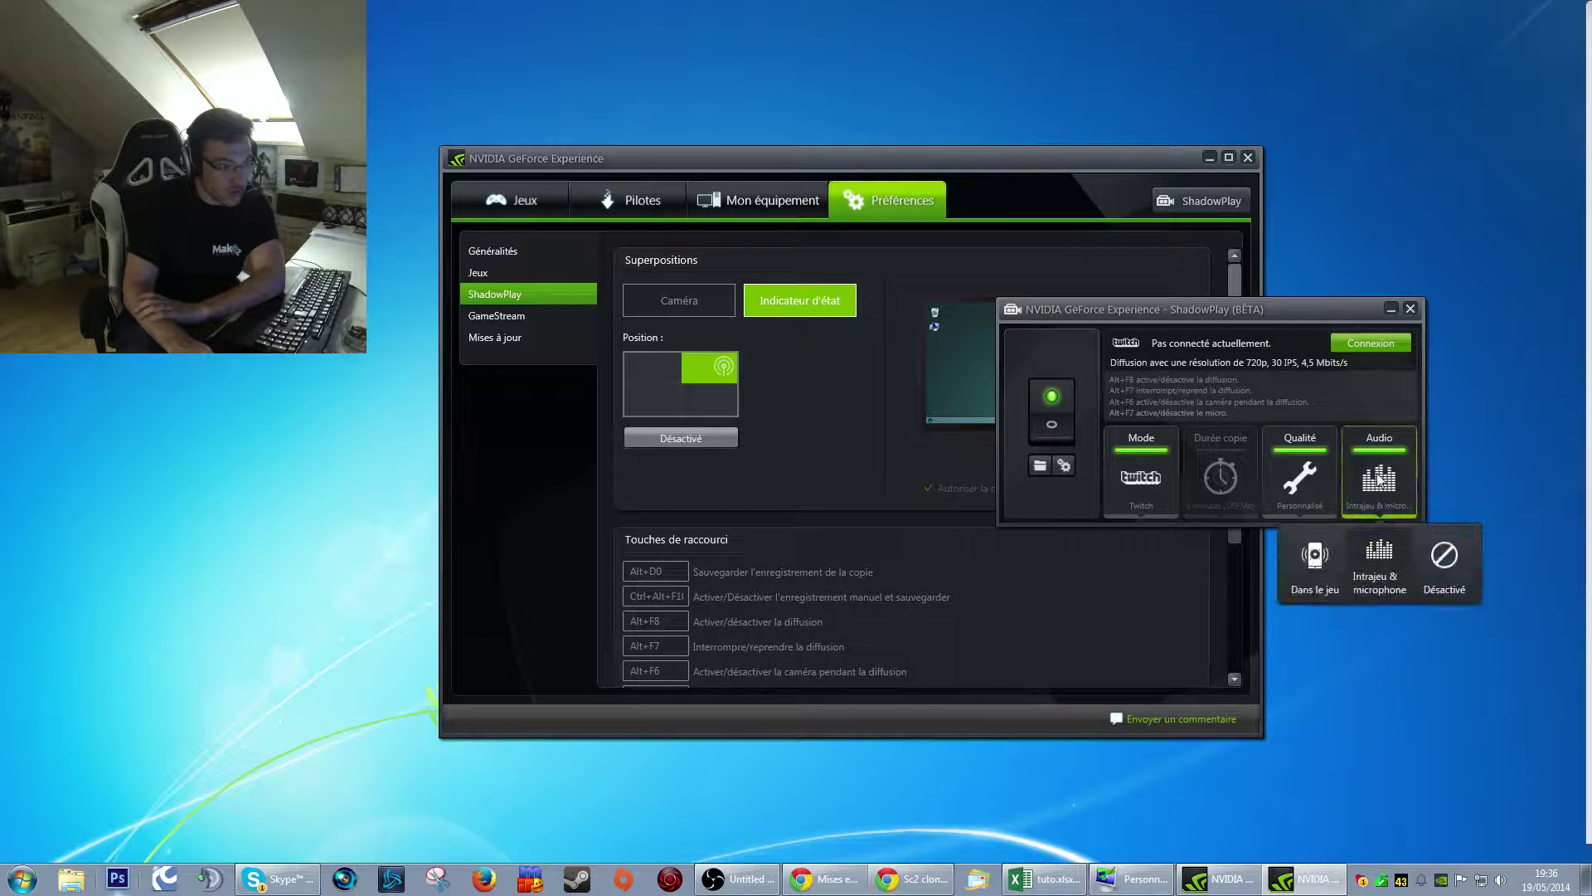
- Raise the bitrate of the Personnalisé streaming quality to 5 Mbits/s, and lower it to 3 Mbits/s
{"action": "left_click", "coordinate": [1301, 471]}
{"action": "left_click", "coordinate": [1303, 471]}
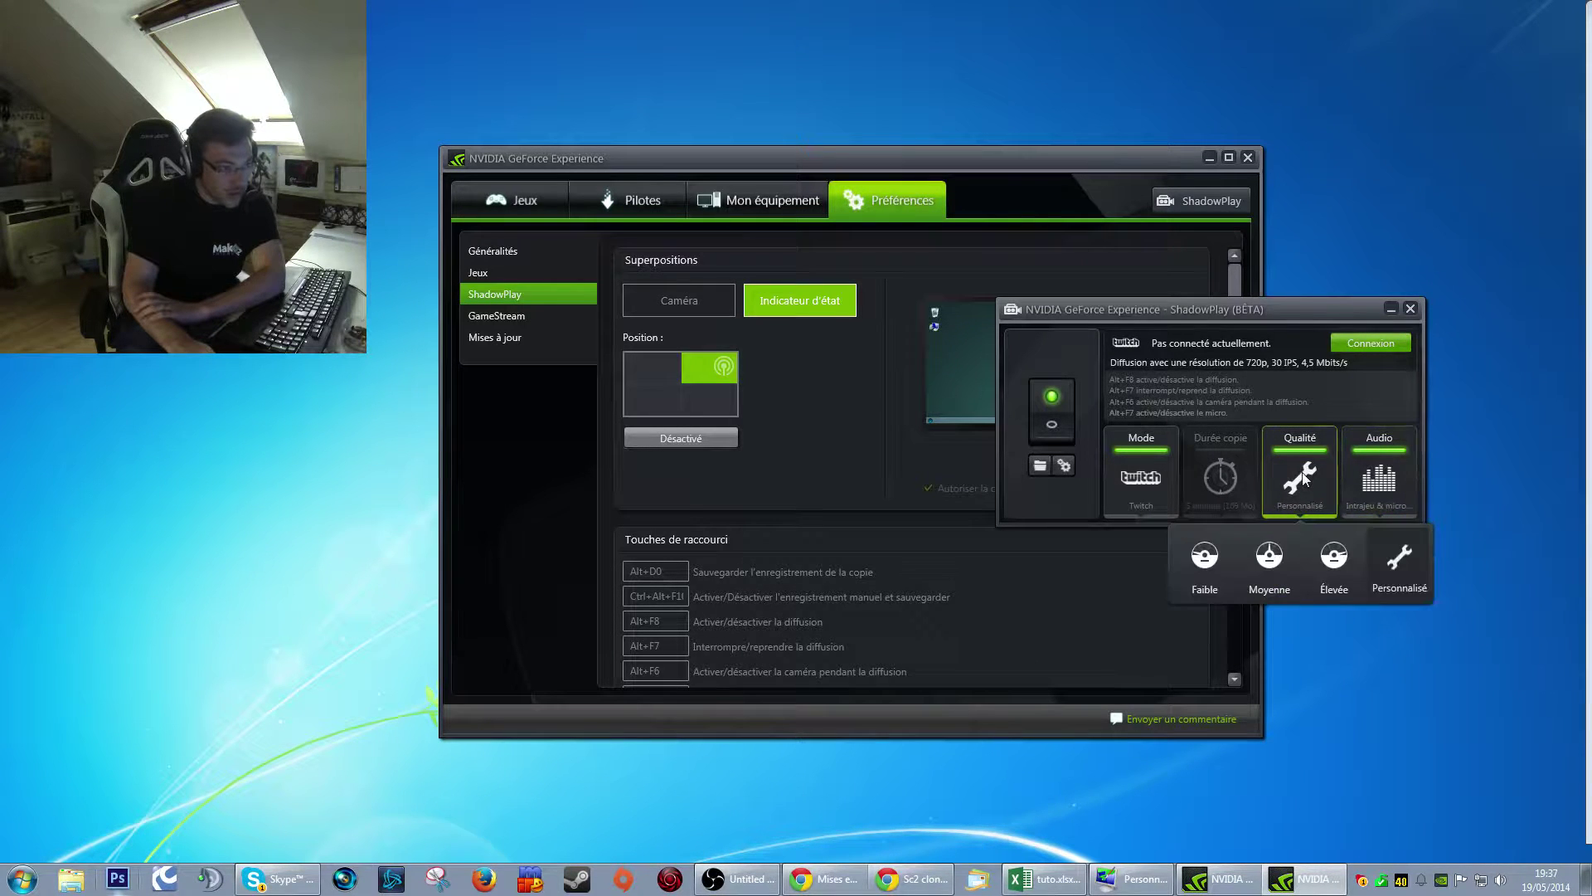
{"action": "left_click", "coordinate": [1404, 571]}
{"action": "left_click", "coordinate": [1521, 678]}
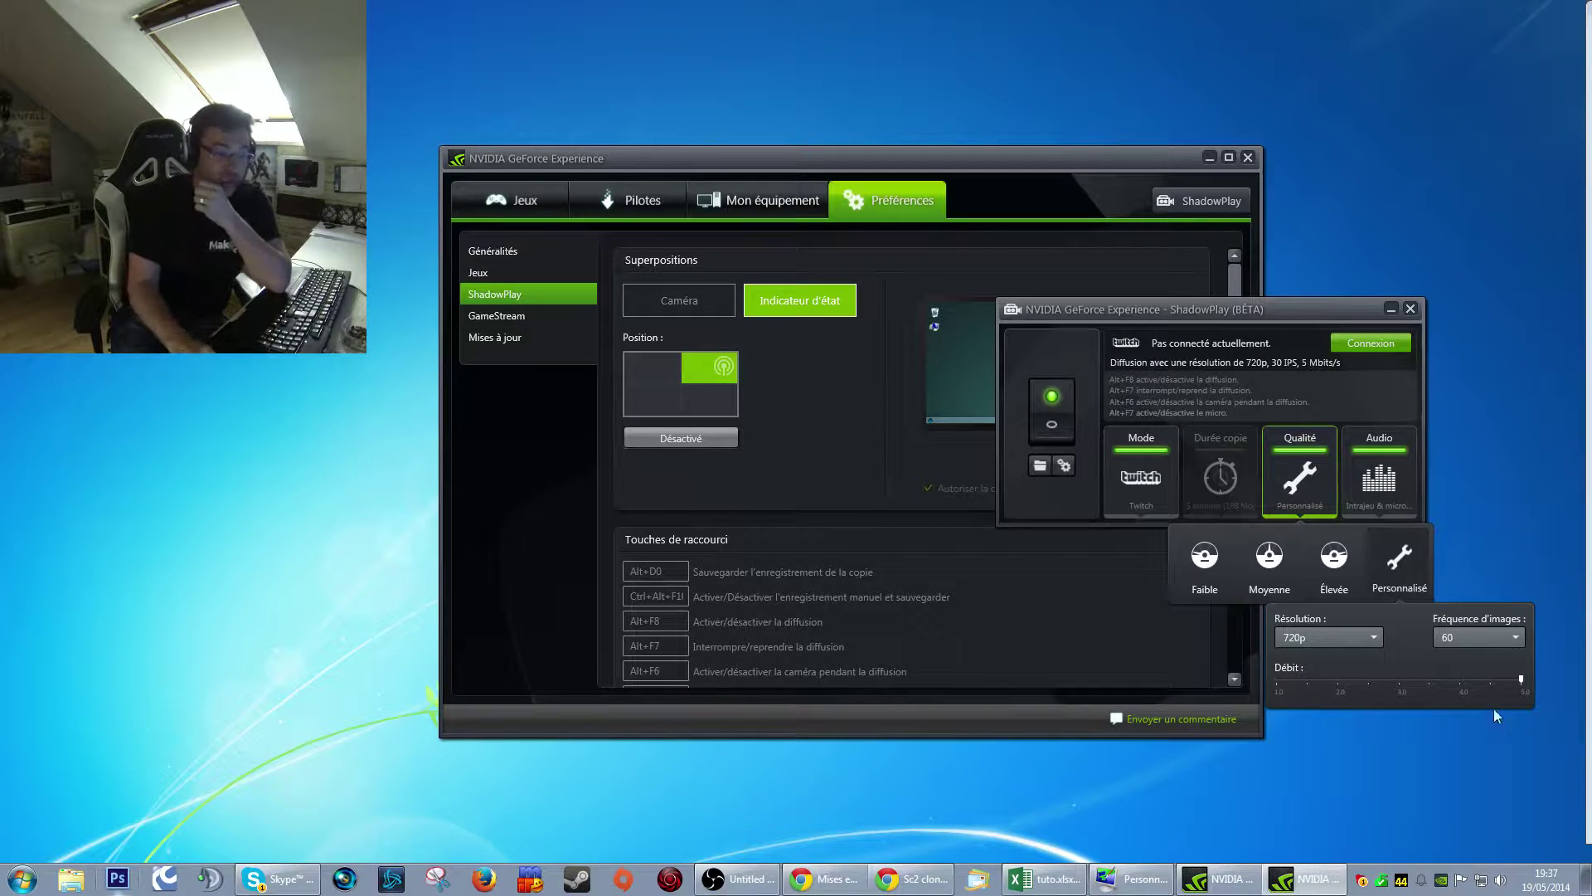
{"action": "left_click_drag", "start_coordinate": [1445, 680], "coordinate": [1407, 680]}
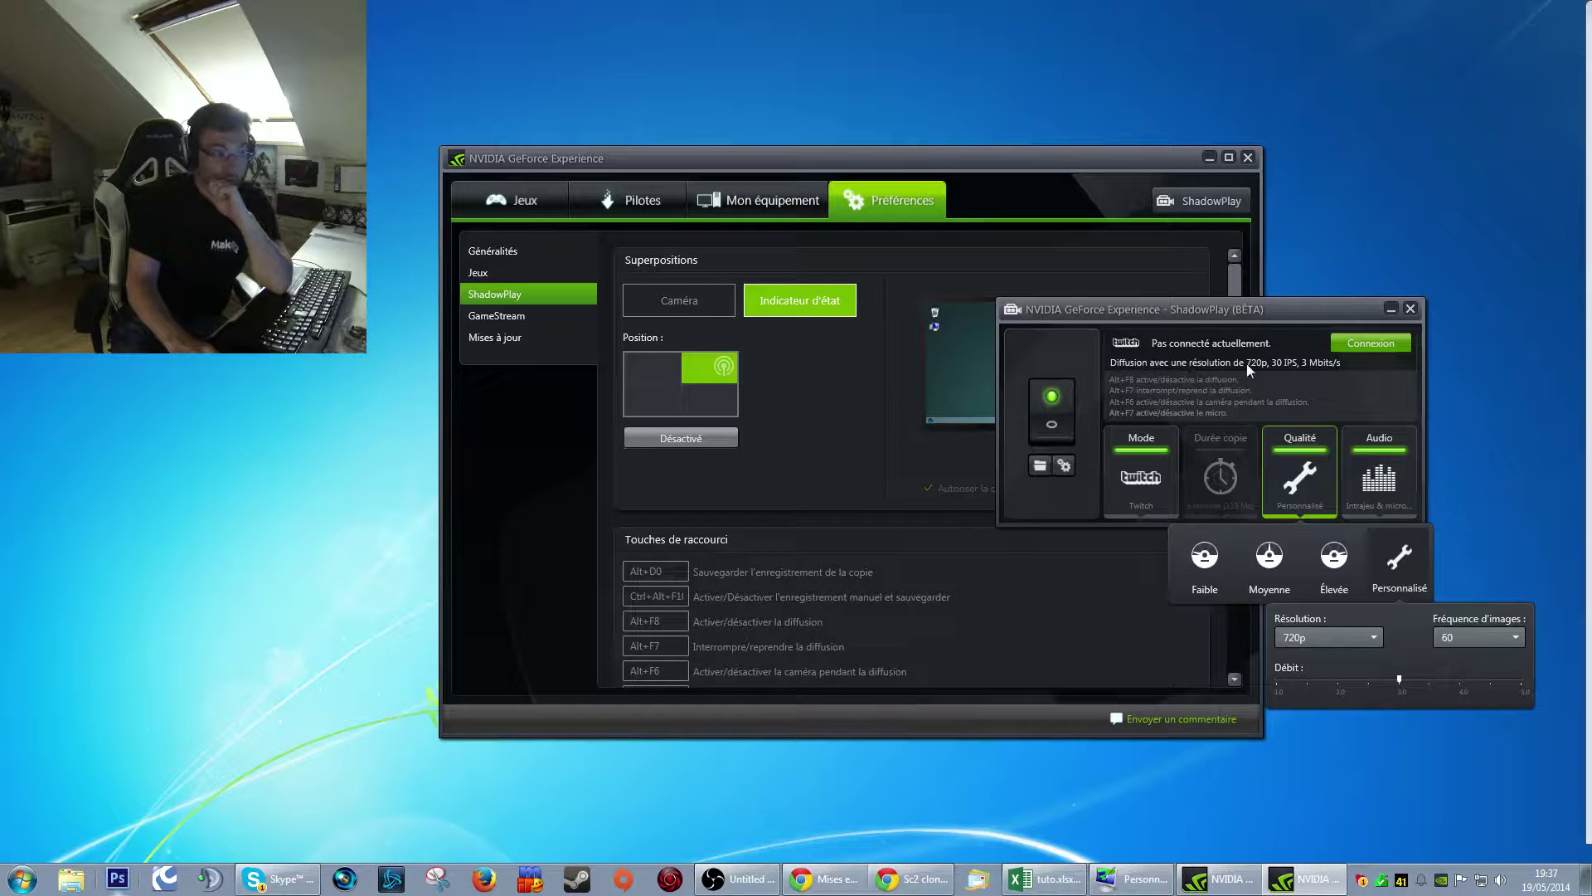
- Examine the frame rate choices of the Personnalisé streaming quality
{"action": "left_click", "coordinate": [1290, 366]}
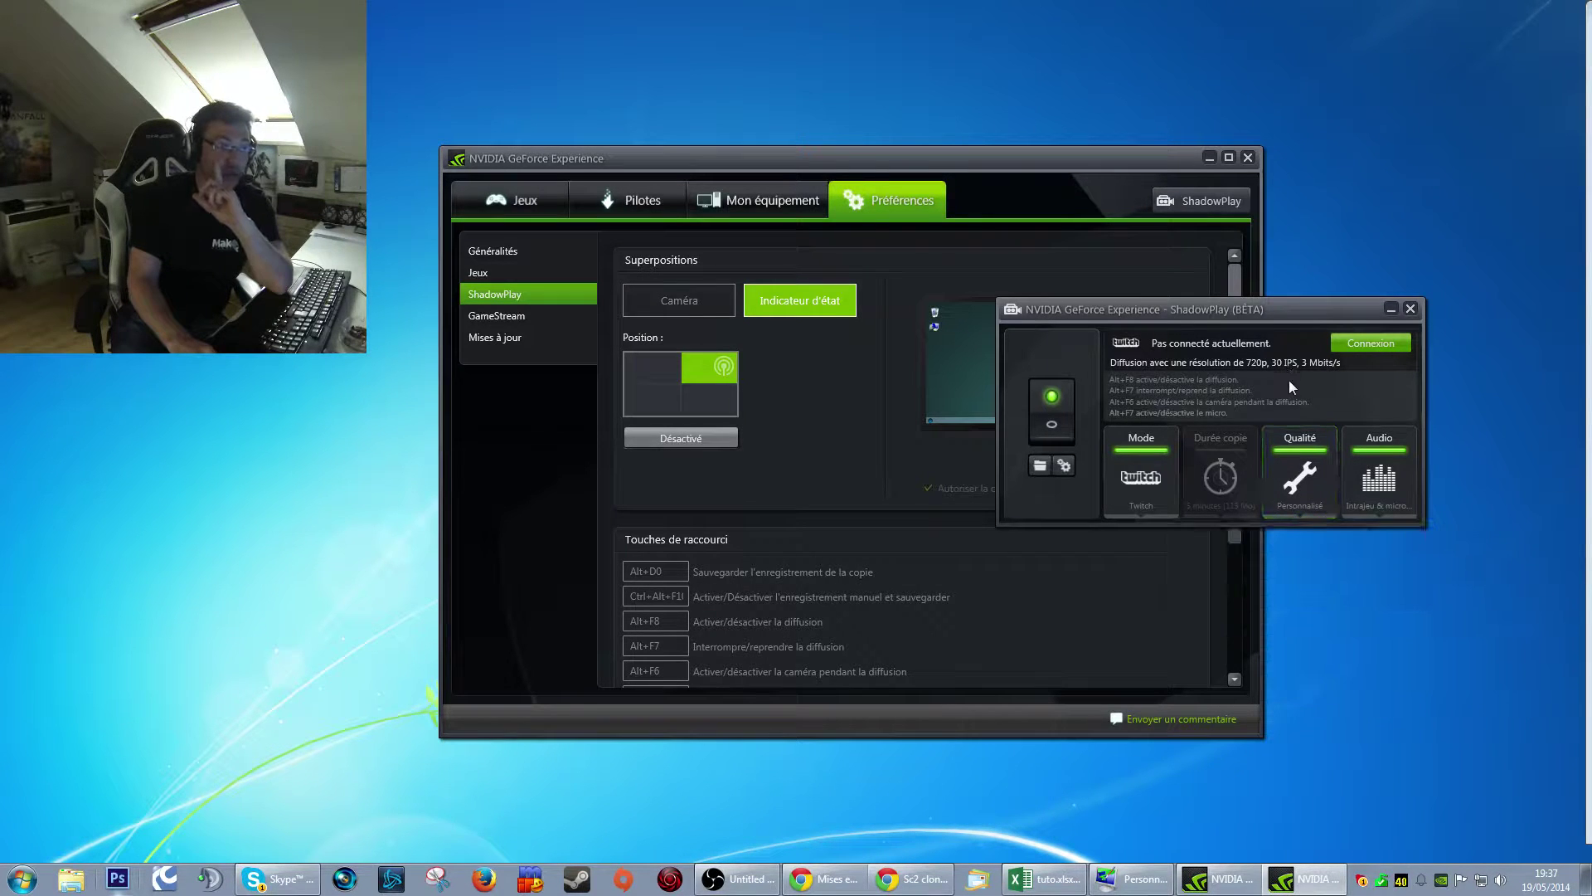
{"action": "left_click", "coordinate": [1315, 476]}
{"action": "left_click", "coordinate": [1286, 367]}
{"action": "left_click", "coordinate": [1304, 481]}
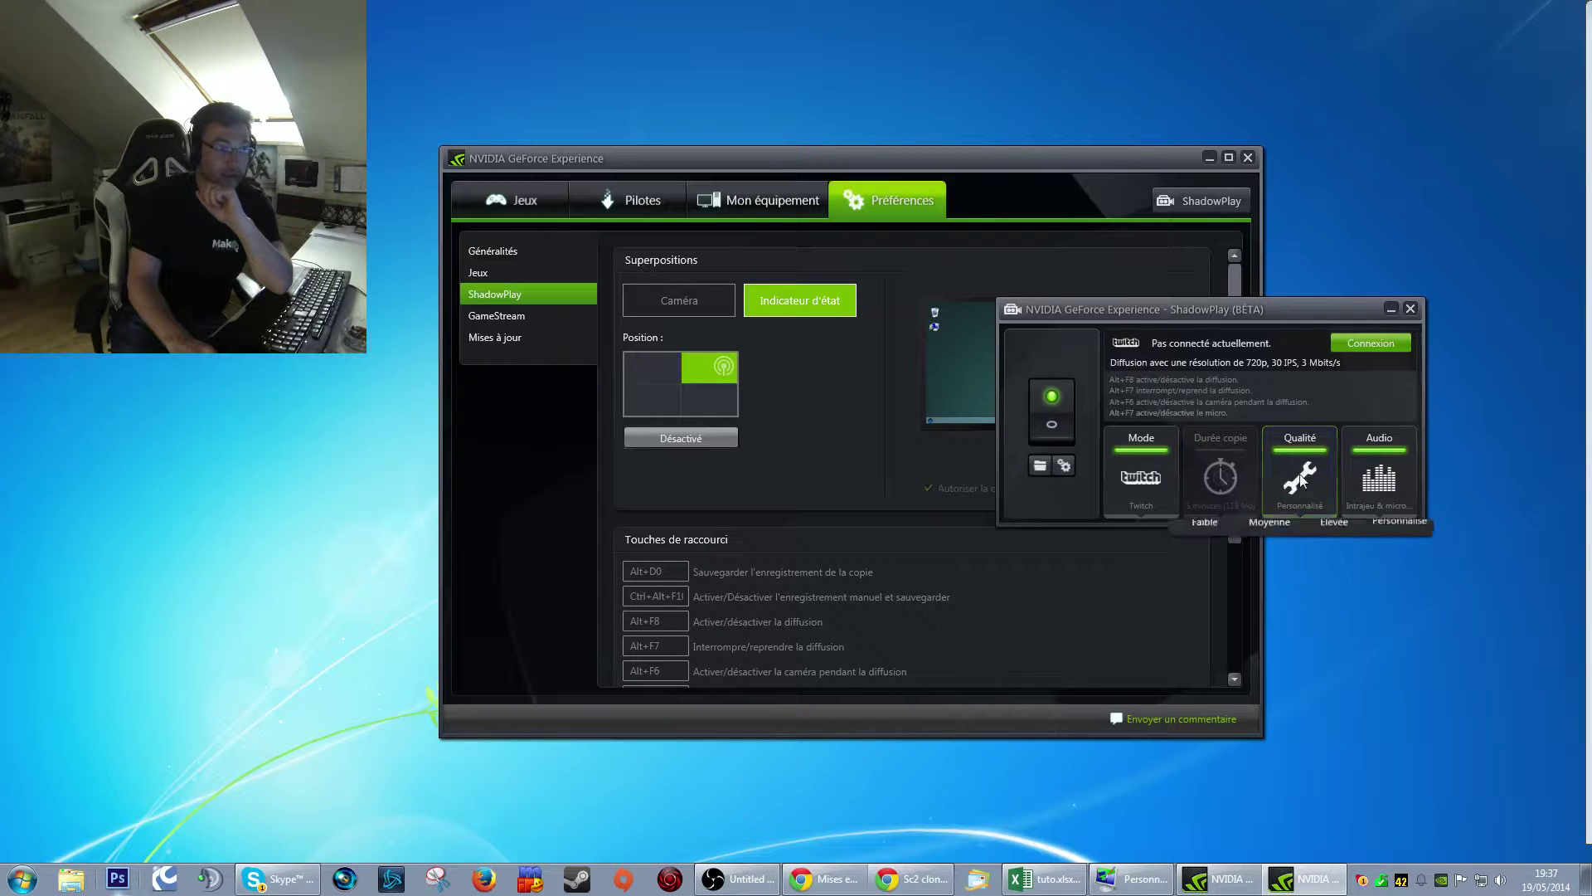
{"action": "left_click", "coordinate": [1399, 565]}
{"action": "left_click", "coordinate": [1514, 640]}
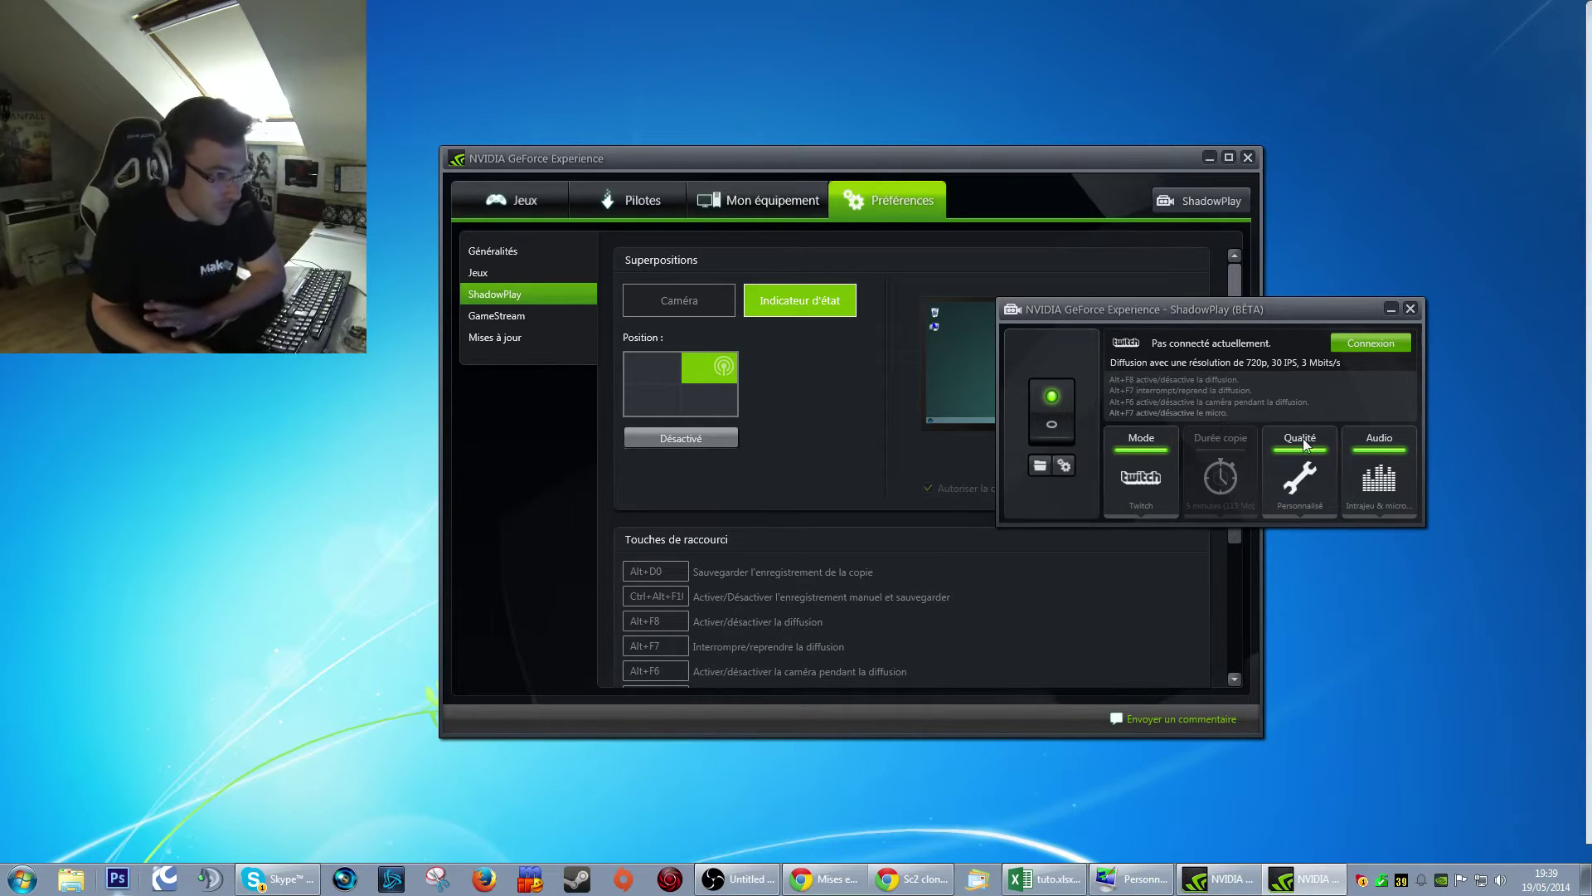
- Move the ShadowPlay window over the main GeForce Experience window
{"action": "left_click_drag", "start_coordinate": [1259, 302], "coordinate": [1098, 212]}
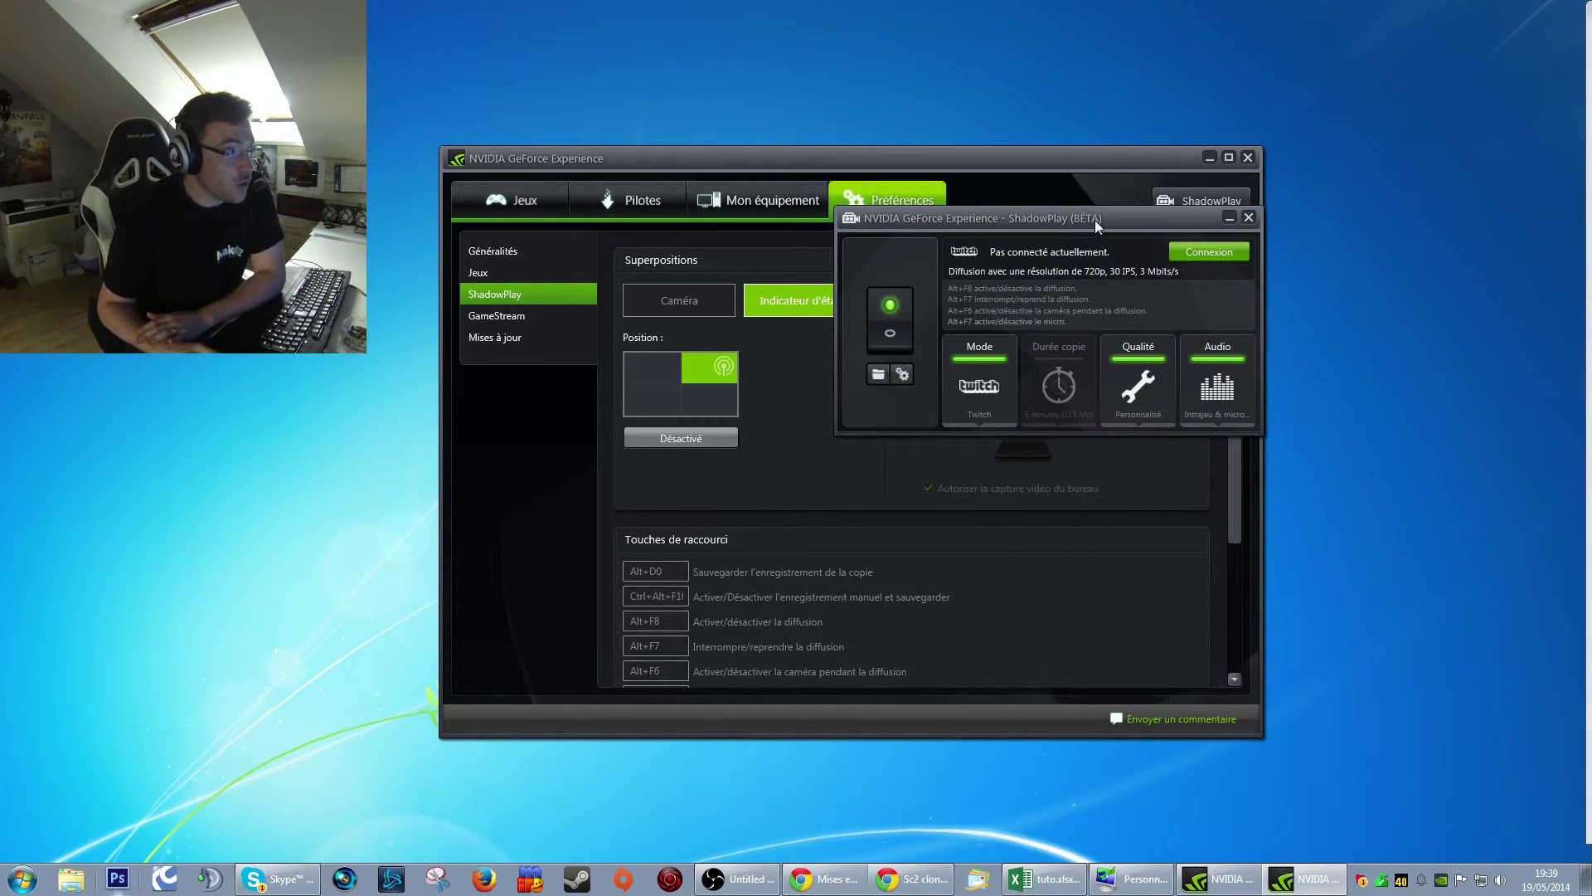
{"action": "left_click_drag", "start_coordinate": [1094, 221], "coordinate": [1053, 360]}
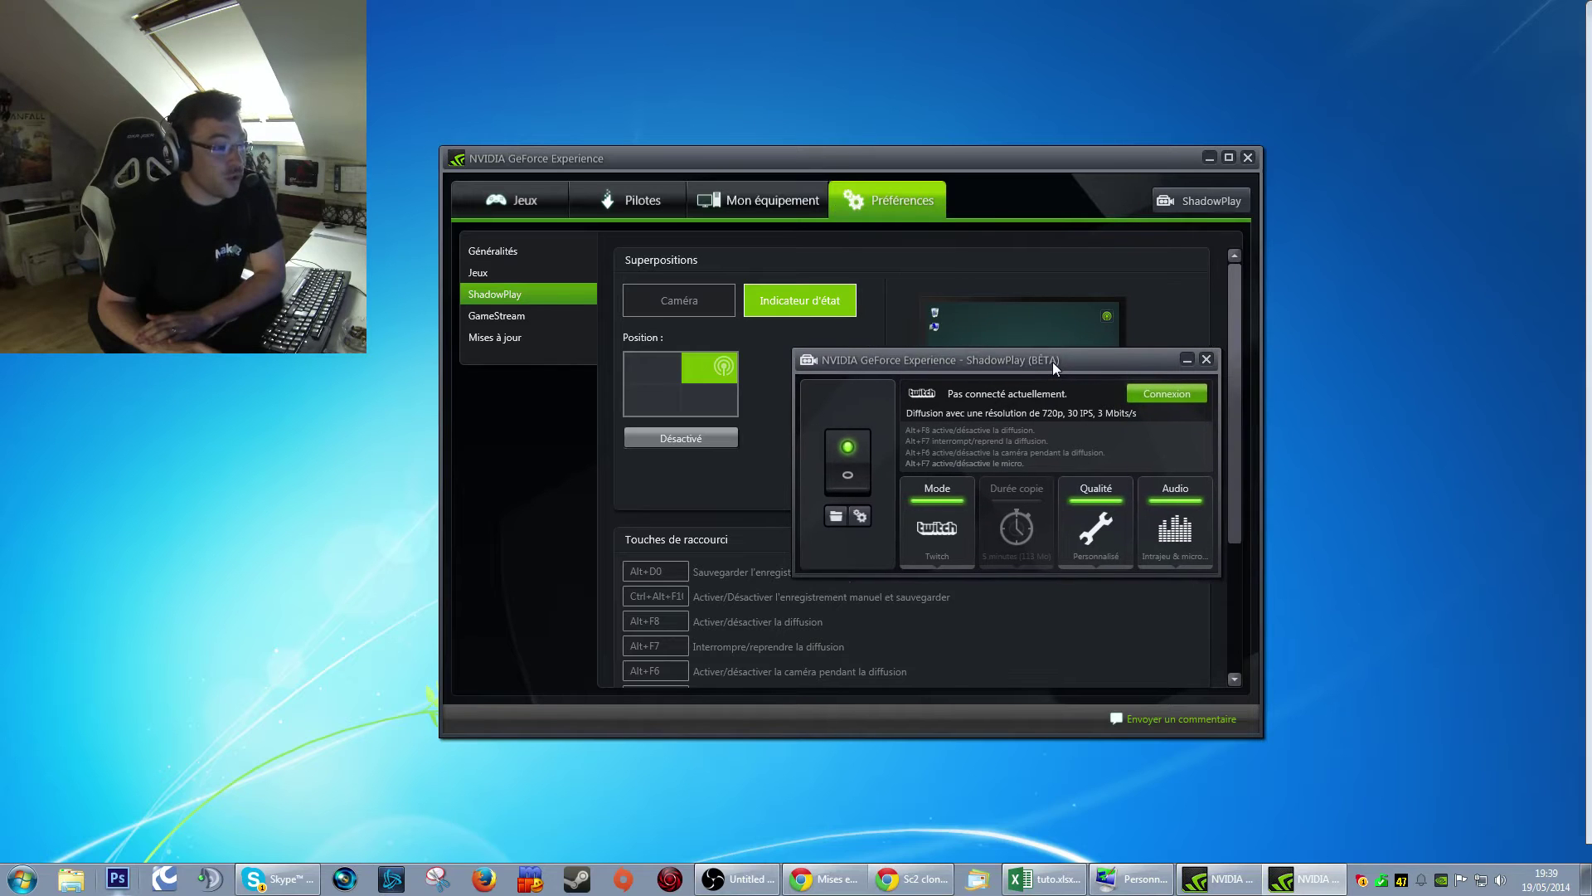